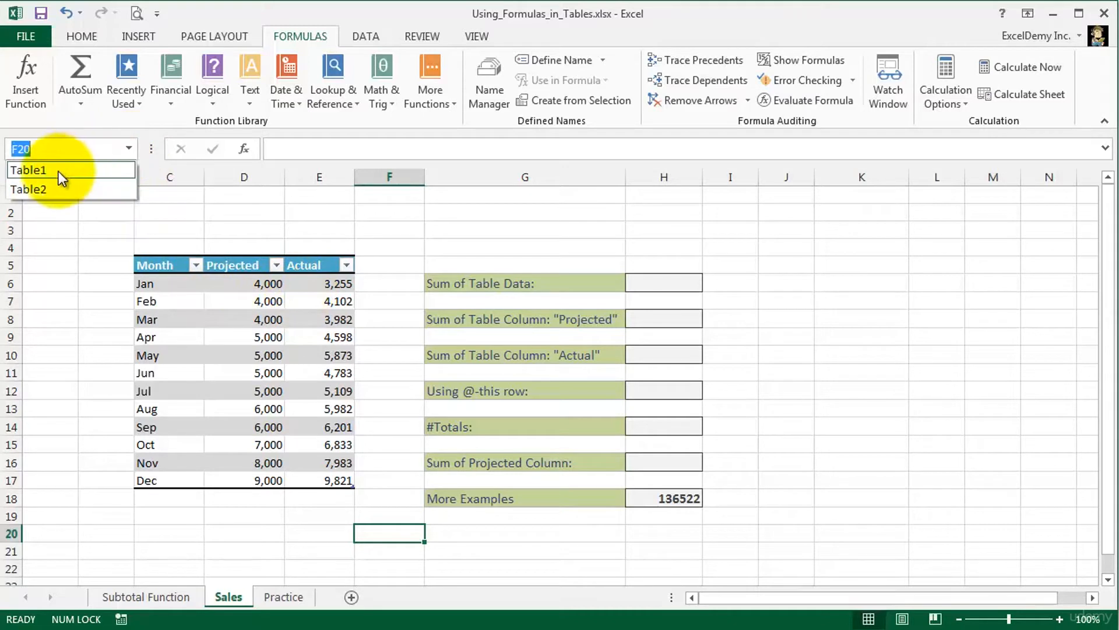
- Rename the monthly sales table from Table1 to Sales_Table through the Name Manager
{"action": "left_click", "coordinate": [58, 171]}
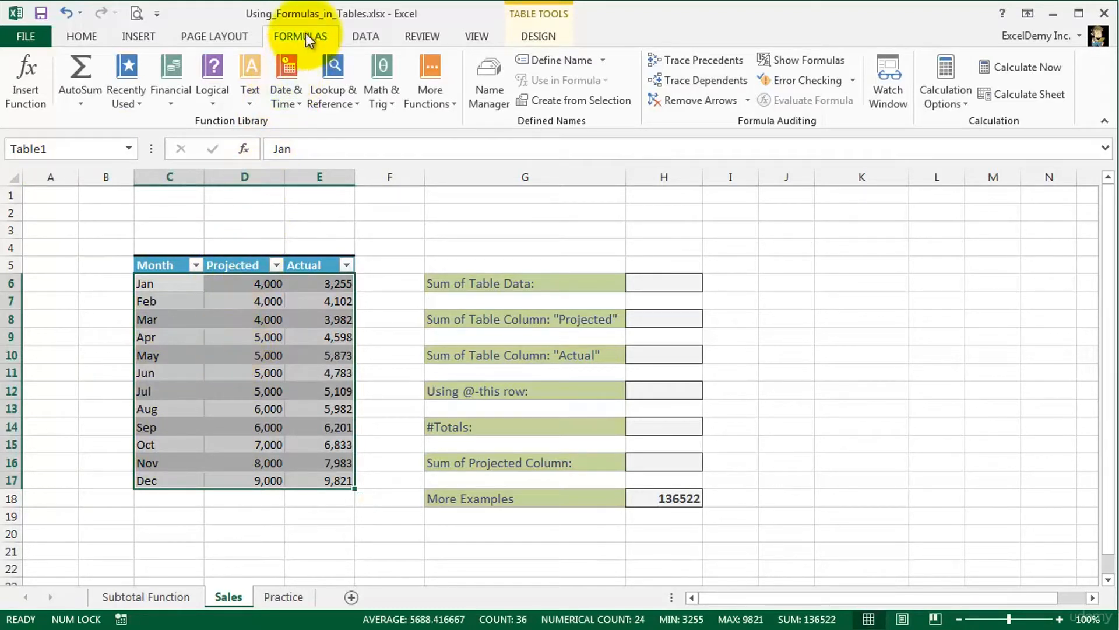
{"action": "left_click", "coordinate": [483, 88]}
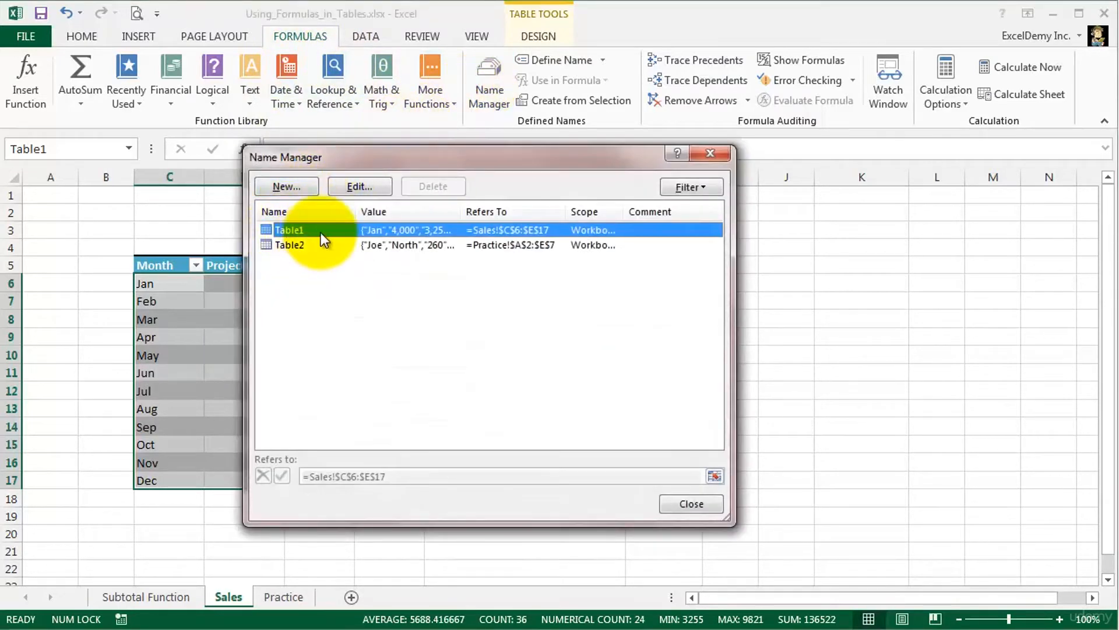
{"action": "left_click", "coordinate": [366, 185]}
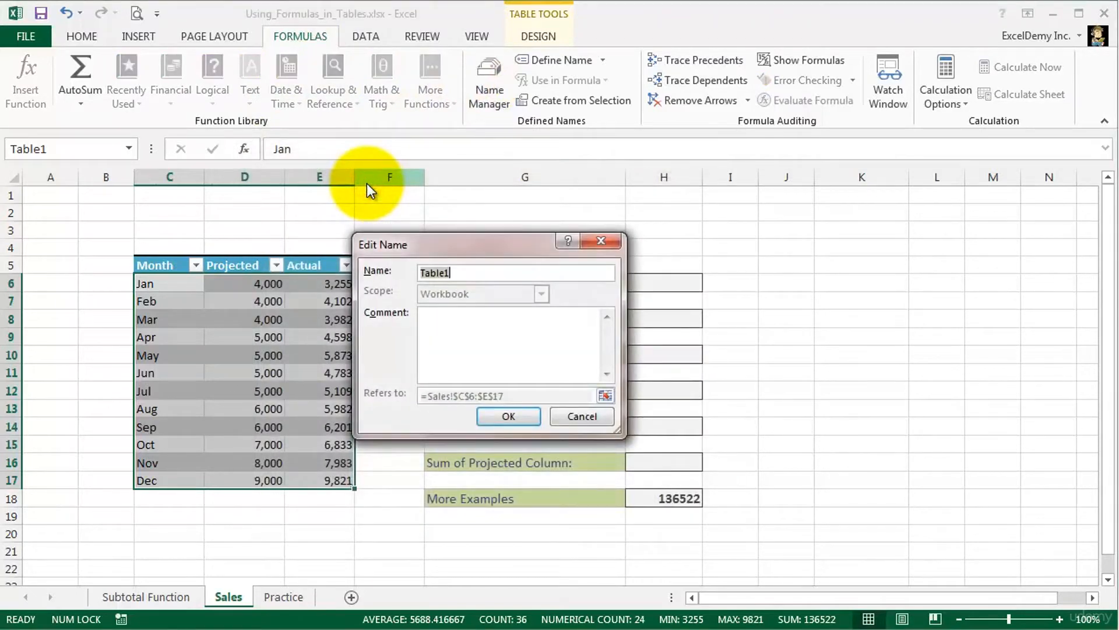
{"action": "key", "text": "shift+Home"}
{"action": "type", "text": "Sales_Table"}
{"action": "left_click", "coordinate": [492, 417]}
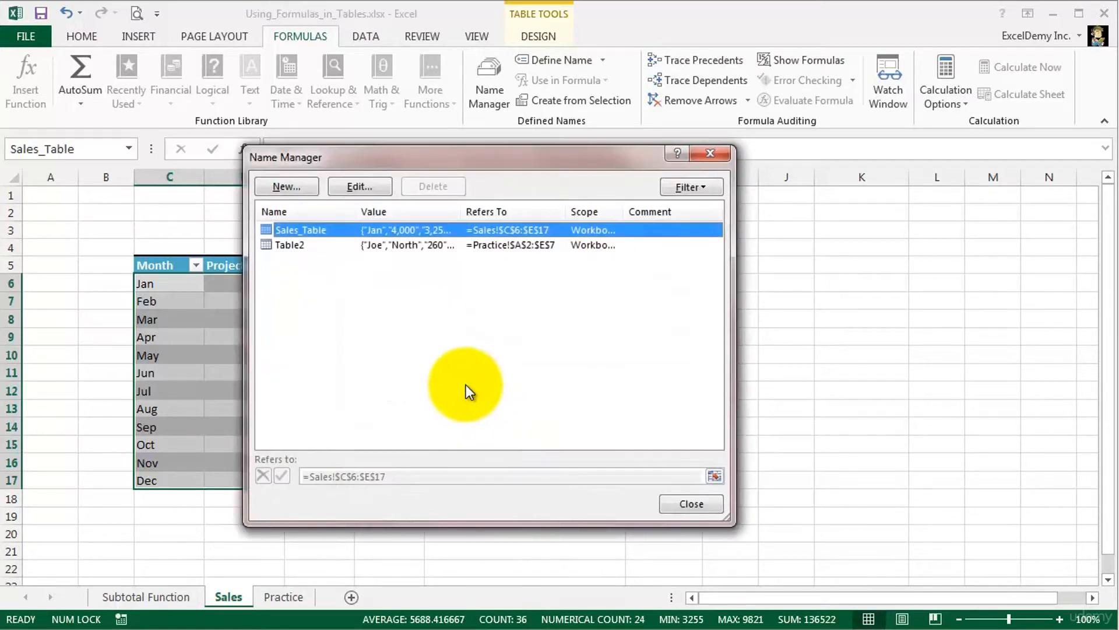
{"action": "left_click", "coordinate": [677, 500]}
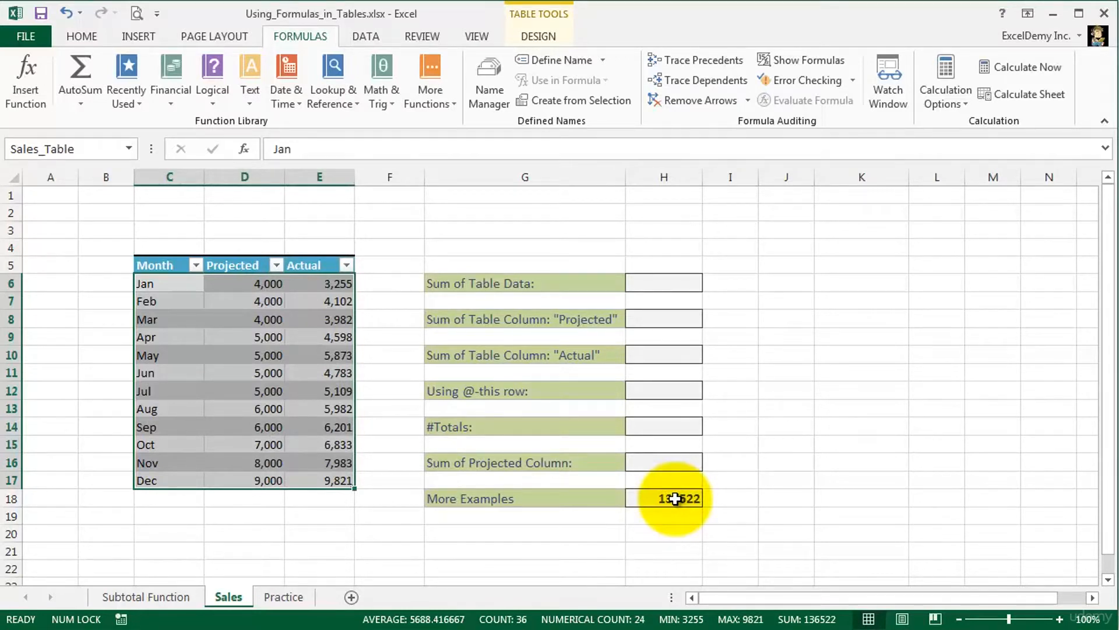
- Add a total row to the sales table
{"action": "left_click", "coordinate": [223, 337]}
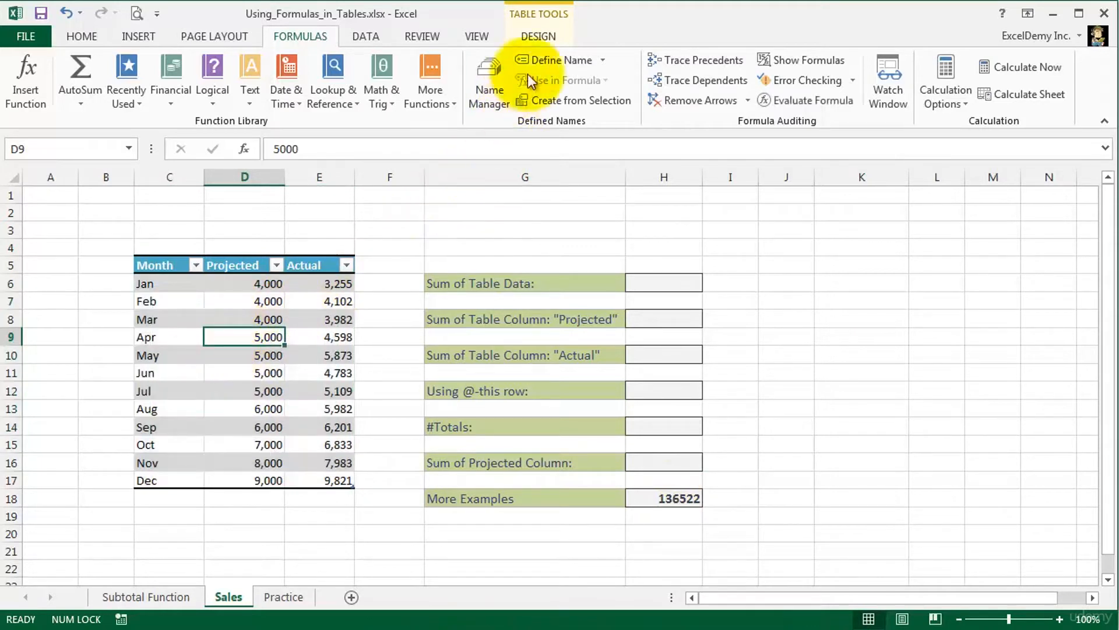
{"action": "left_click", "coordinate": [537, 36]}
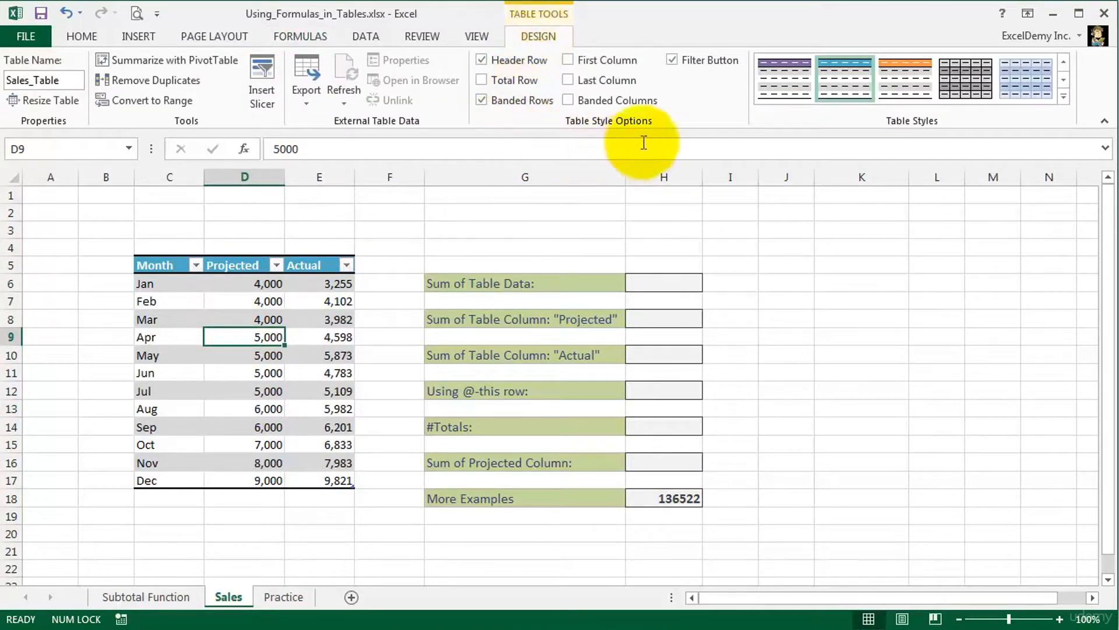
{"action": "left_click", "coordinate": [483, 79]}
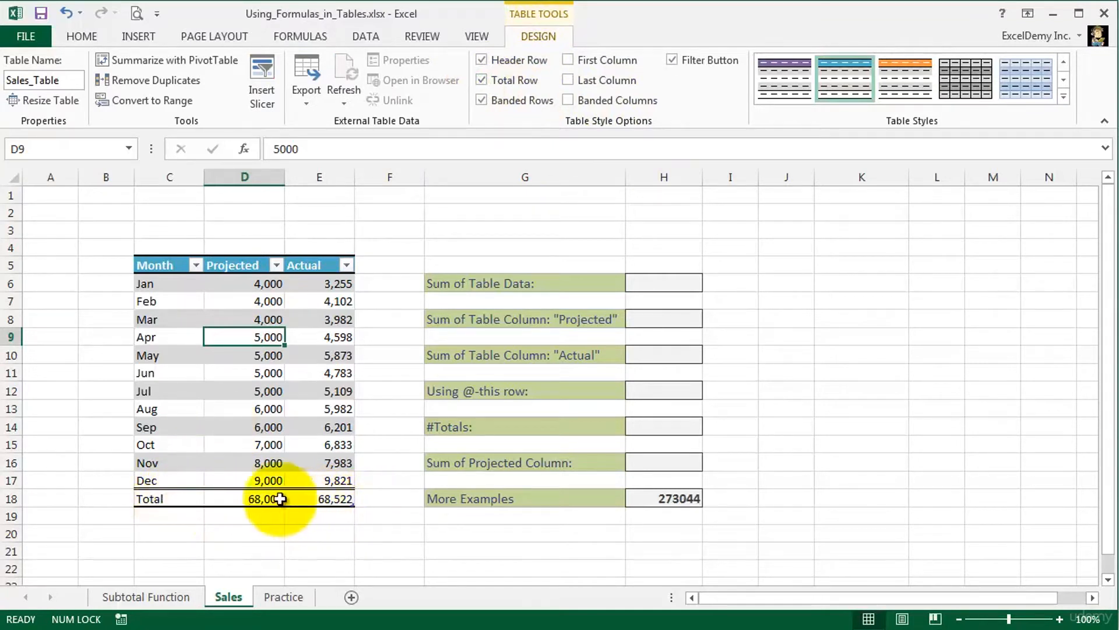
- Examine the total row formulas of the Projected and Actual columns, including the column references they use
{"action": "left_click", "coordinate": [230, 498]}
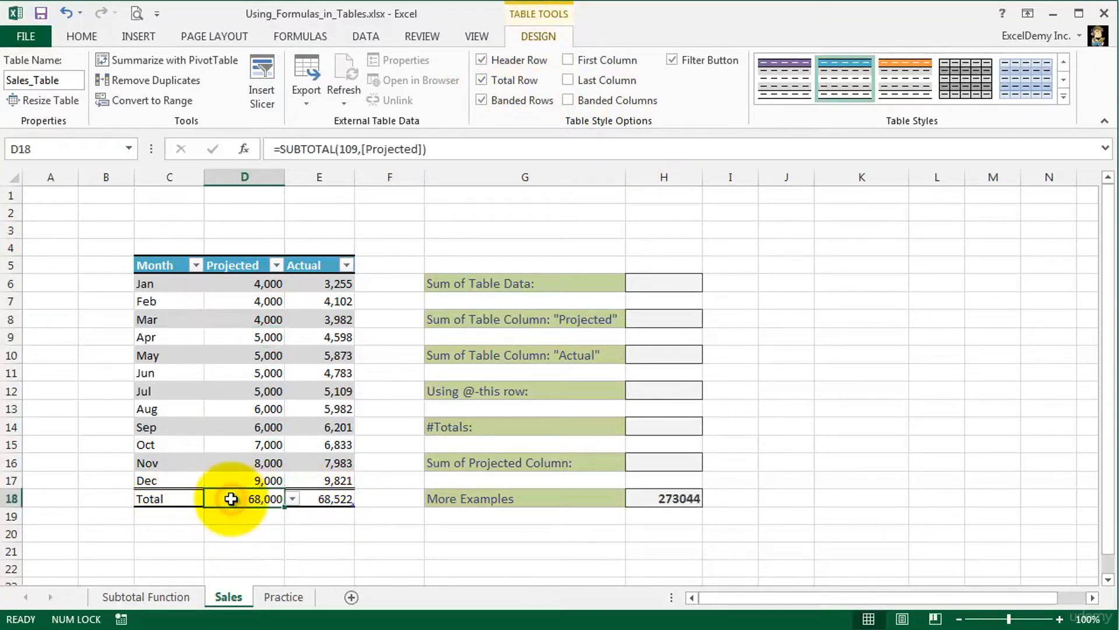
{"action": "left_click", "coordinate": [291, 499]}
{"action": "left_click", "coordinate": [292, 499]}
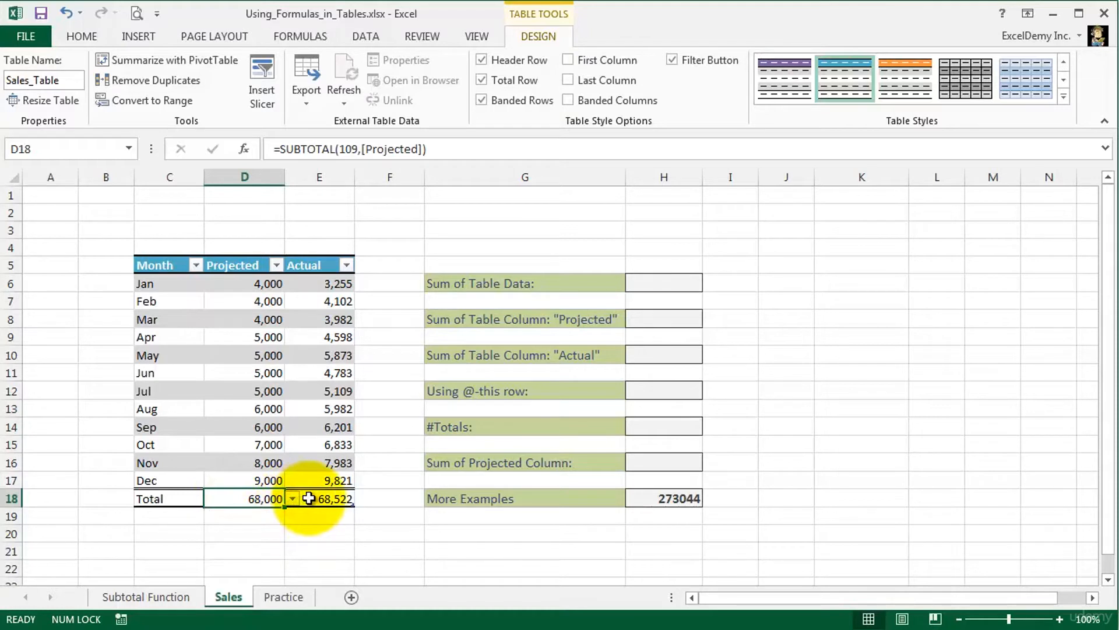
{"action": "left_click", "coordinate": [308, 498]}
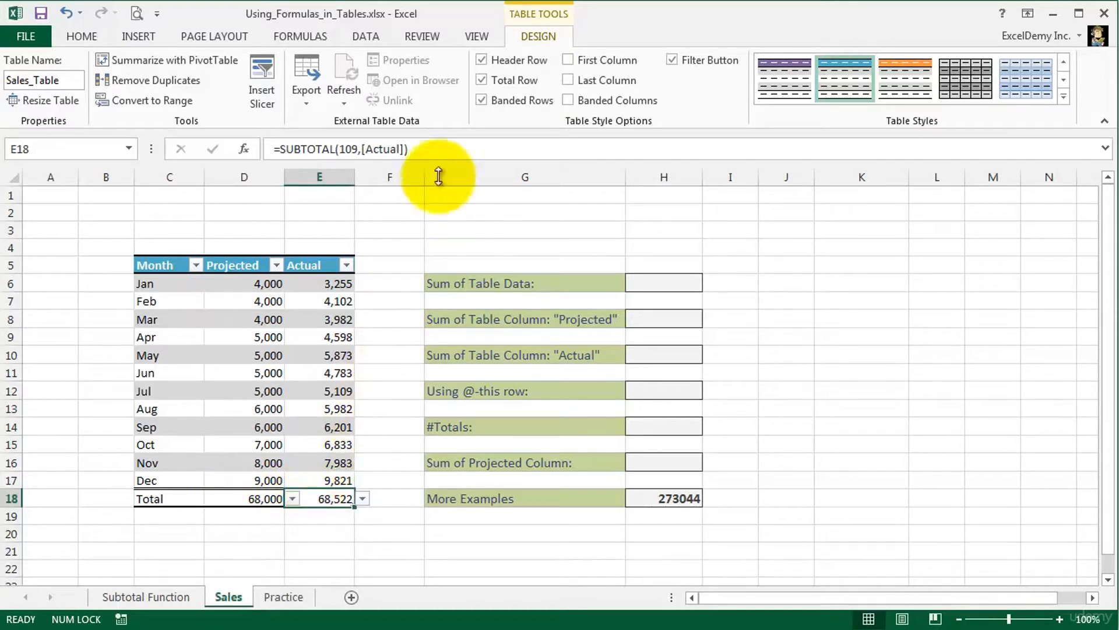
{"action": "left_click", "coordinate": [450, 147]}
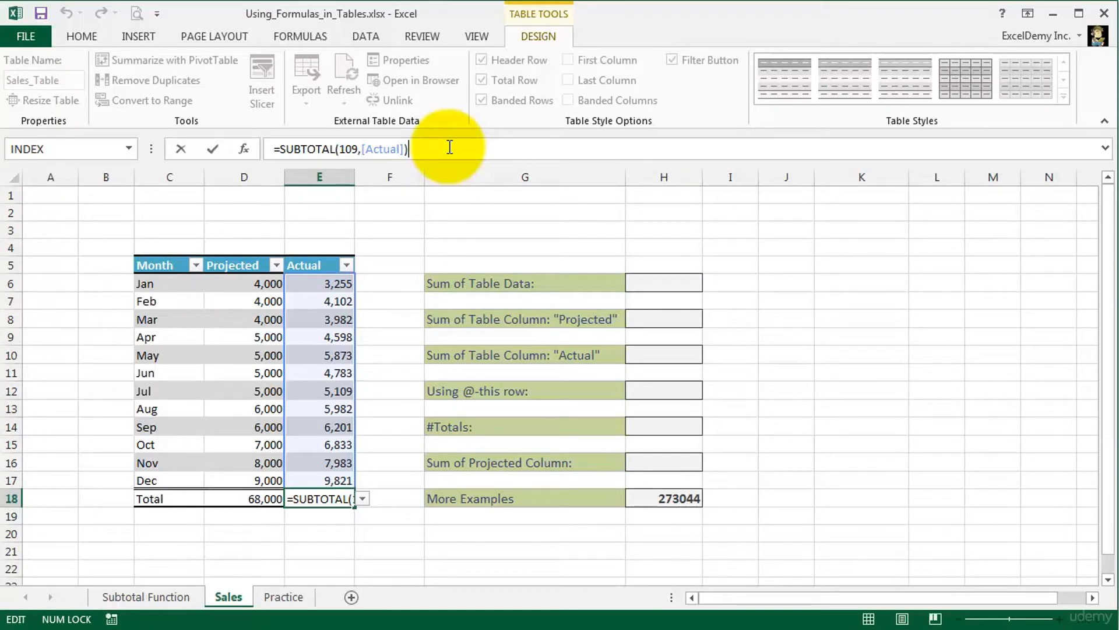
{"action": "left_click_drag", "start_coordinate": [361, 148], "coordinate": [403, 150]}
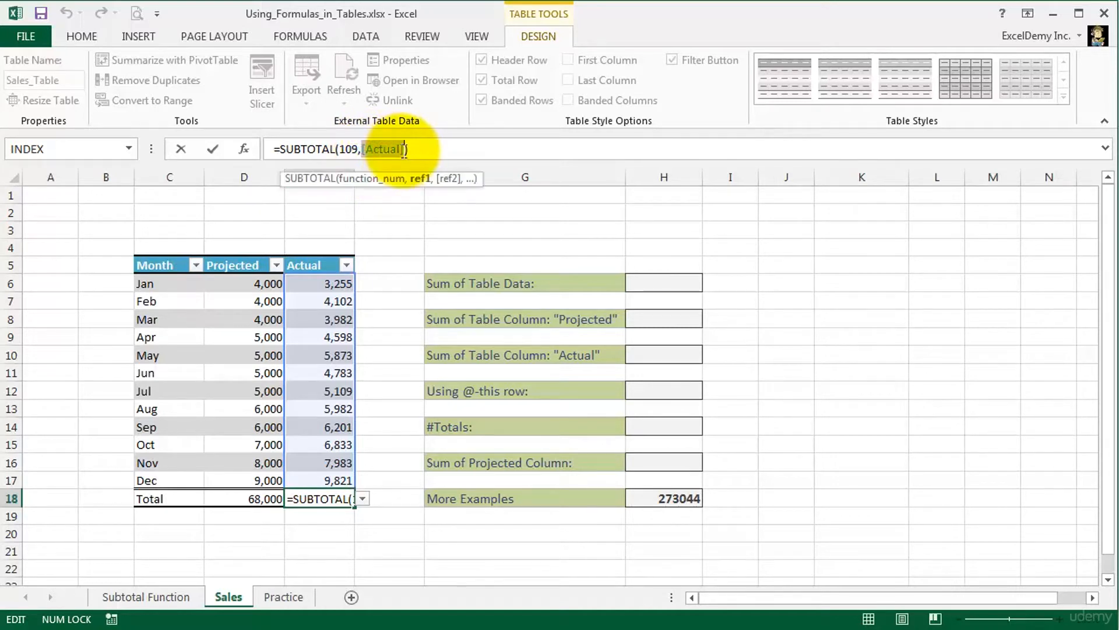
{"action": "left_click", "coordinate": [245, 499]}
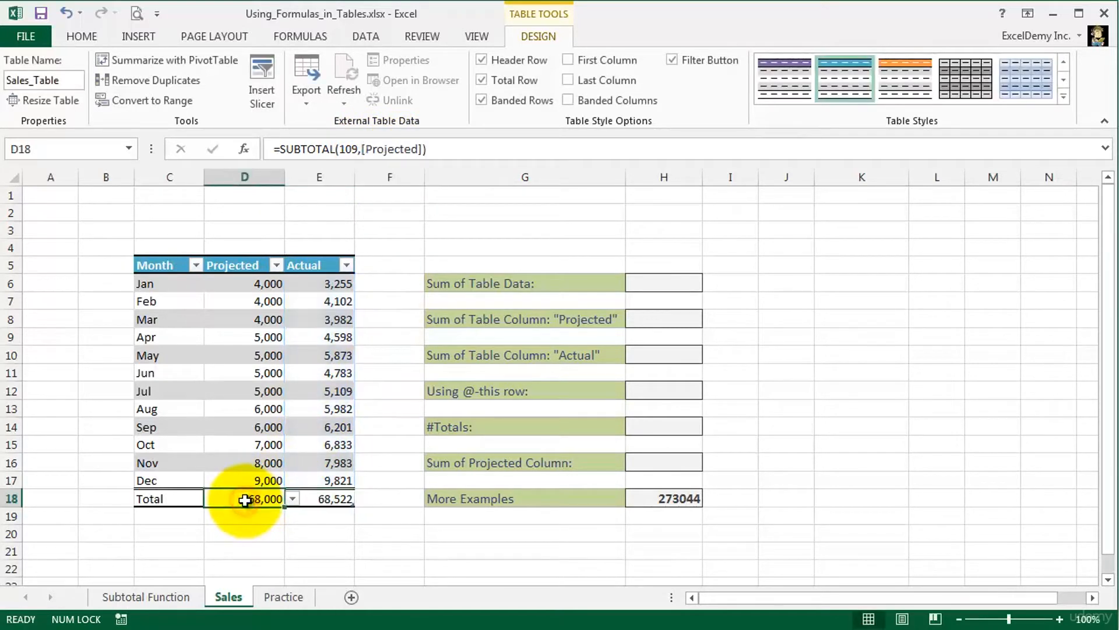
{"action": "left_click", "coordinate": [472, 149]}
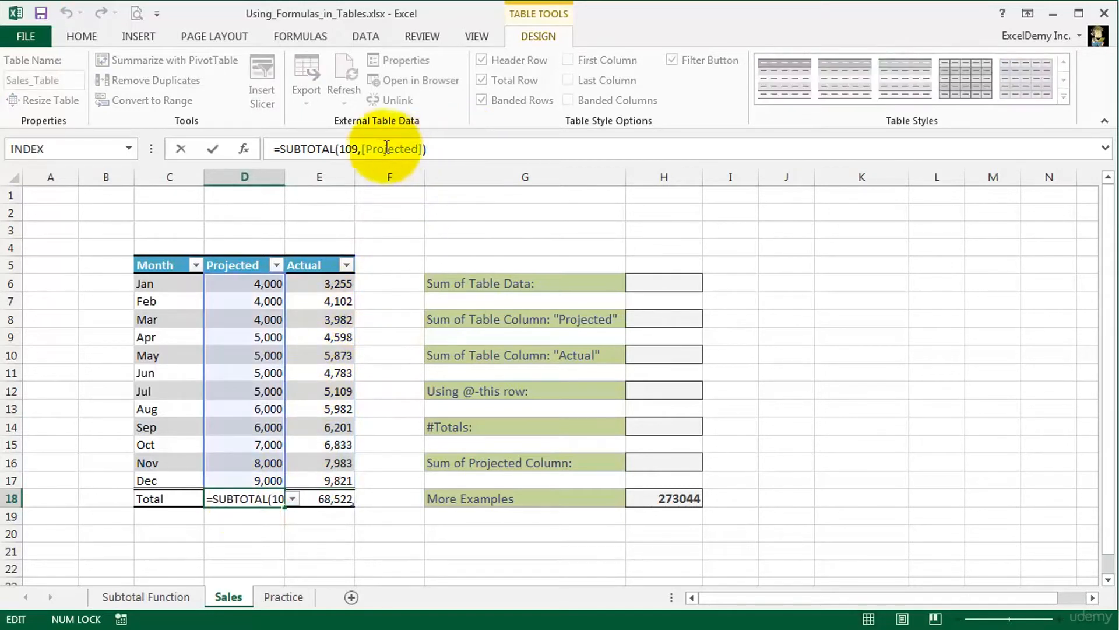
{"action": "left_click_drag", "start_coordinate": [363, 151], "coordinate": [426, 150]}
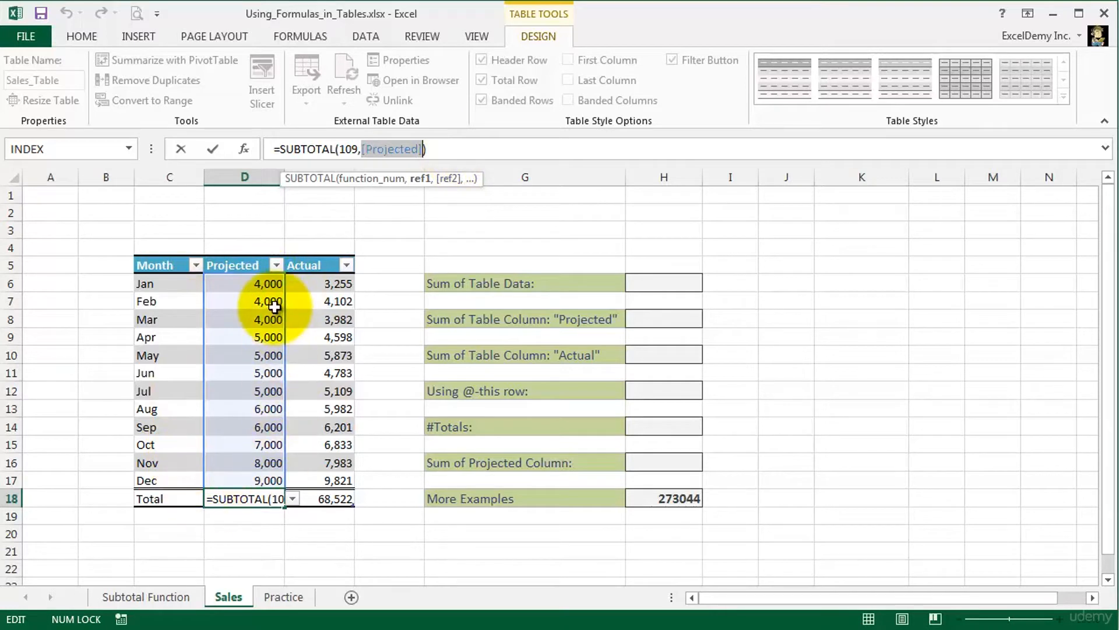
{"action": "key", "text": "ctrl+Return"}
- Try Max and Min as the total row function of the Actual column
{"action": "left_click", "coordinate": [340, 499]}
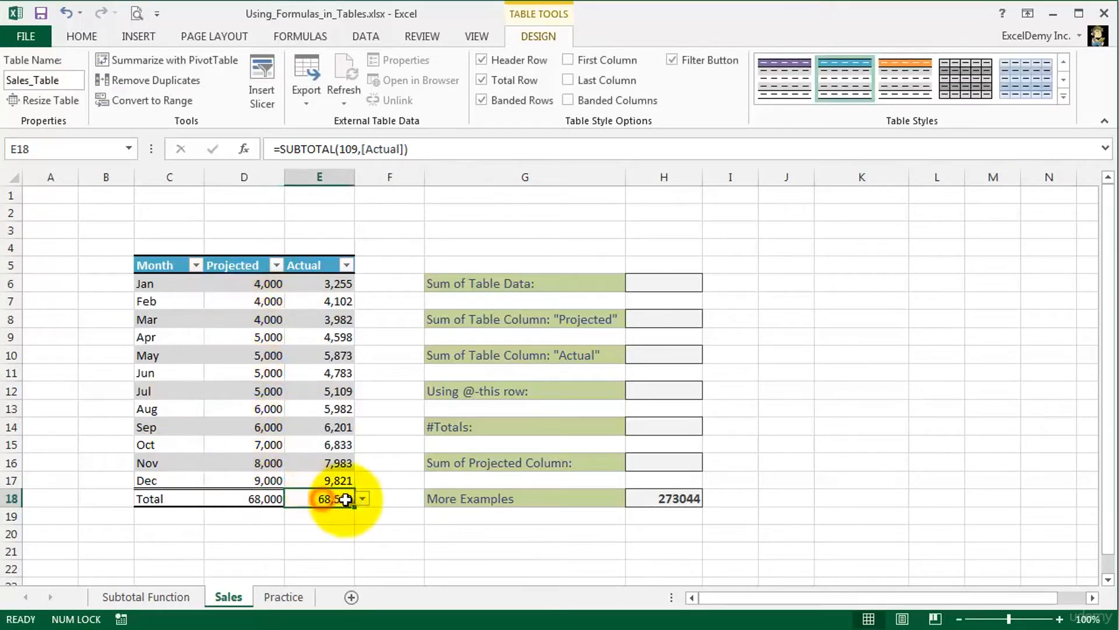
{"action": "left_click", "coordinate": [361, 499]}
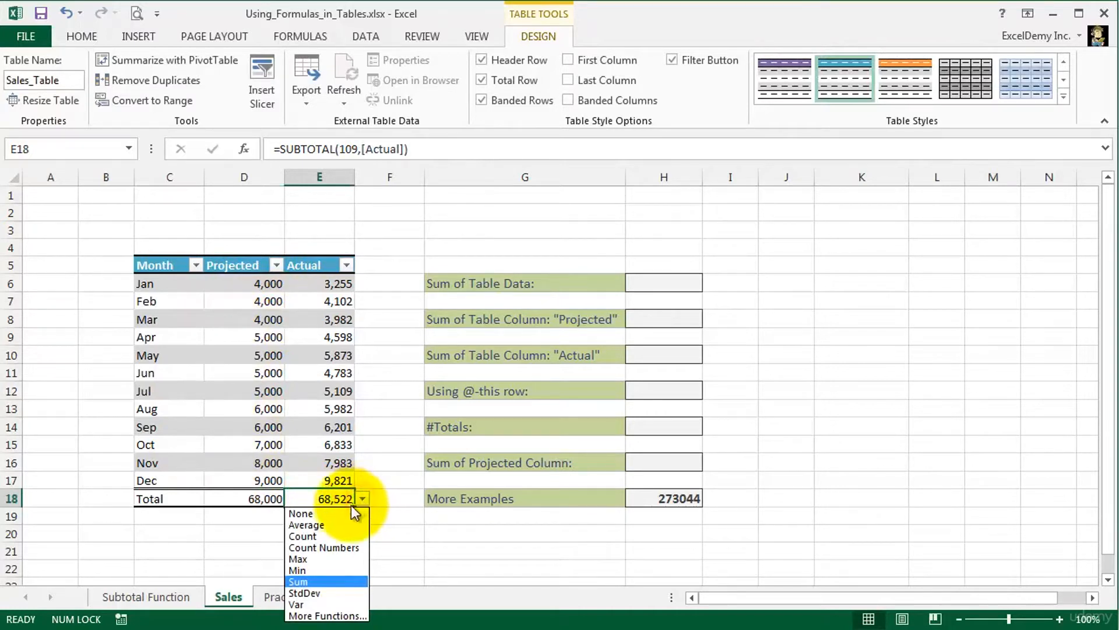
{"action": "left_click", "coordinate": [317, 558]}
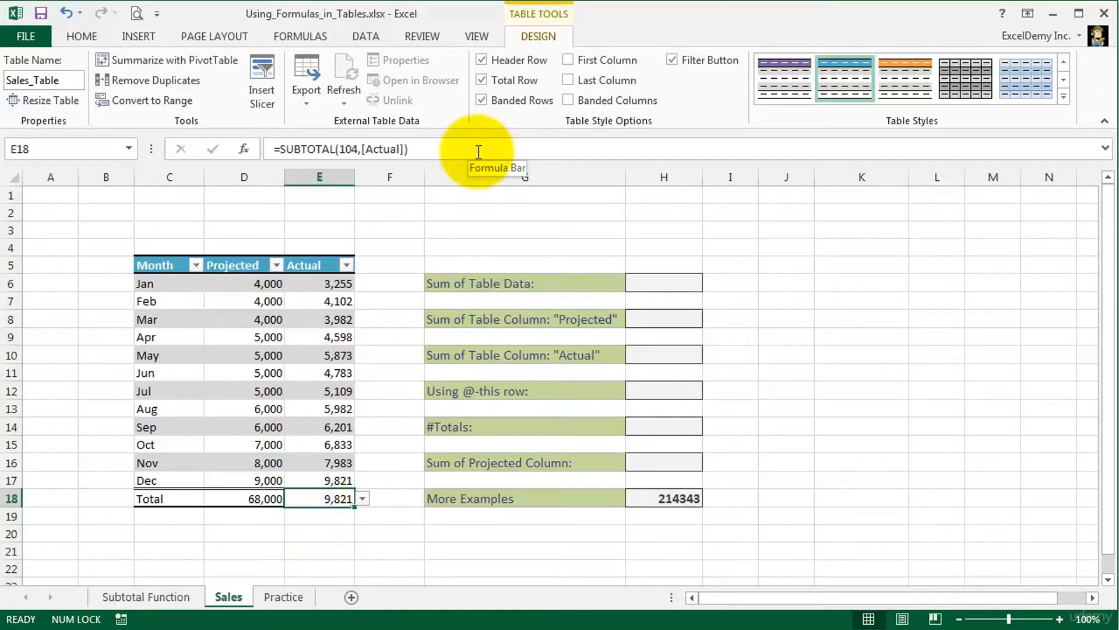
{"action": "left_click", "coordinate": [363, 499]}
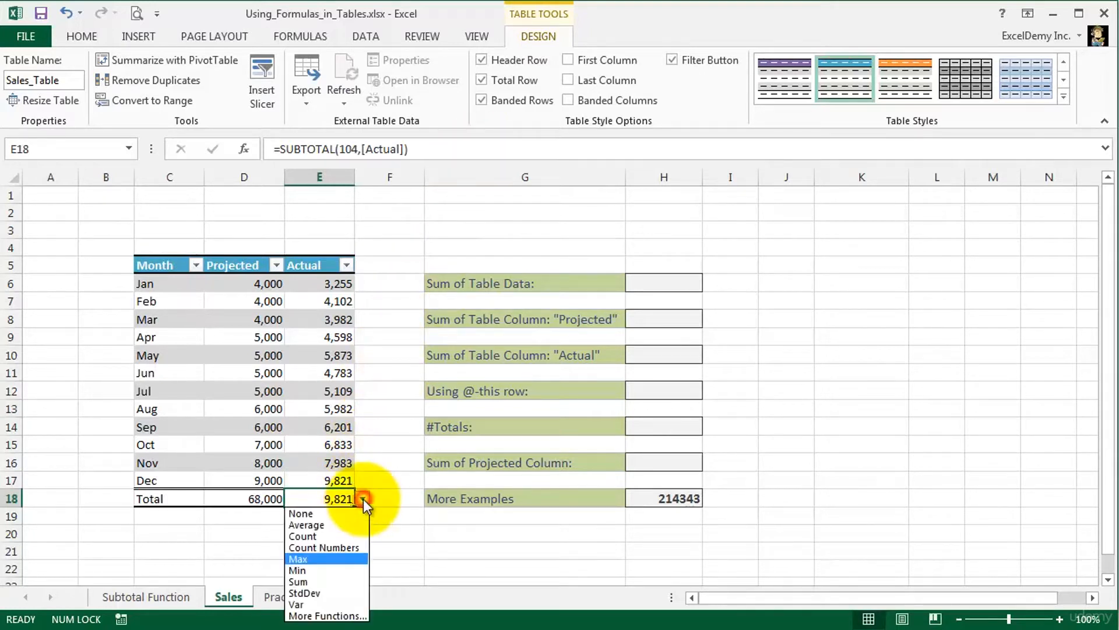
{"action": "left_click", "coordinate": [318, 569]}
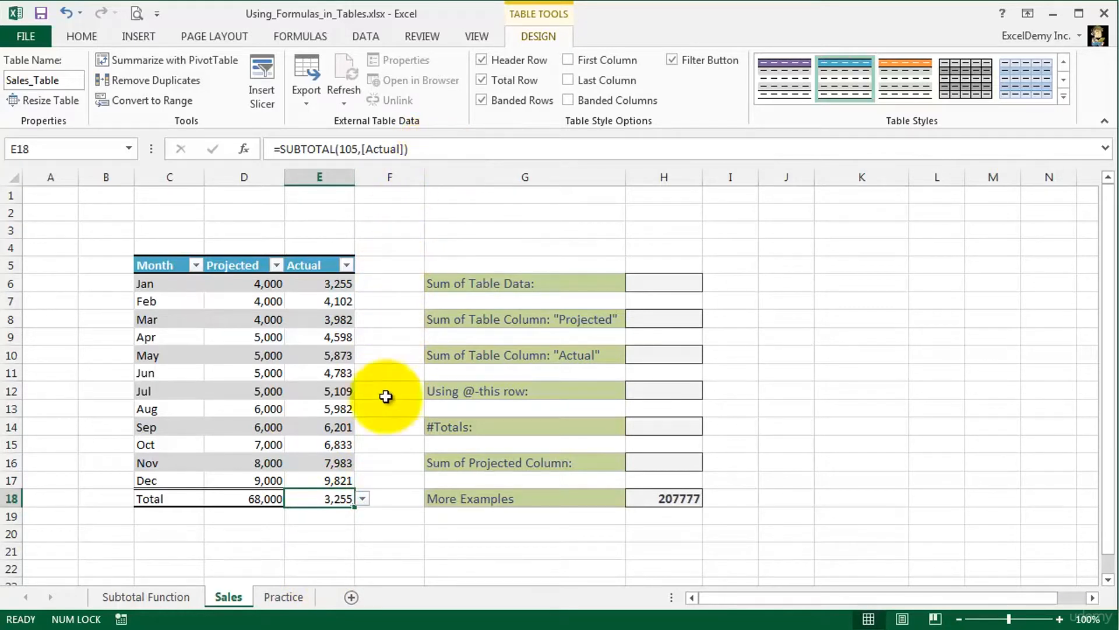
- View the additional functions offered for the Actual column's total, cancel, and set the total function to Sum
{"action": "left_click", "coordinate": [362, 500]}
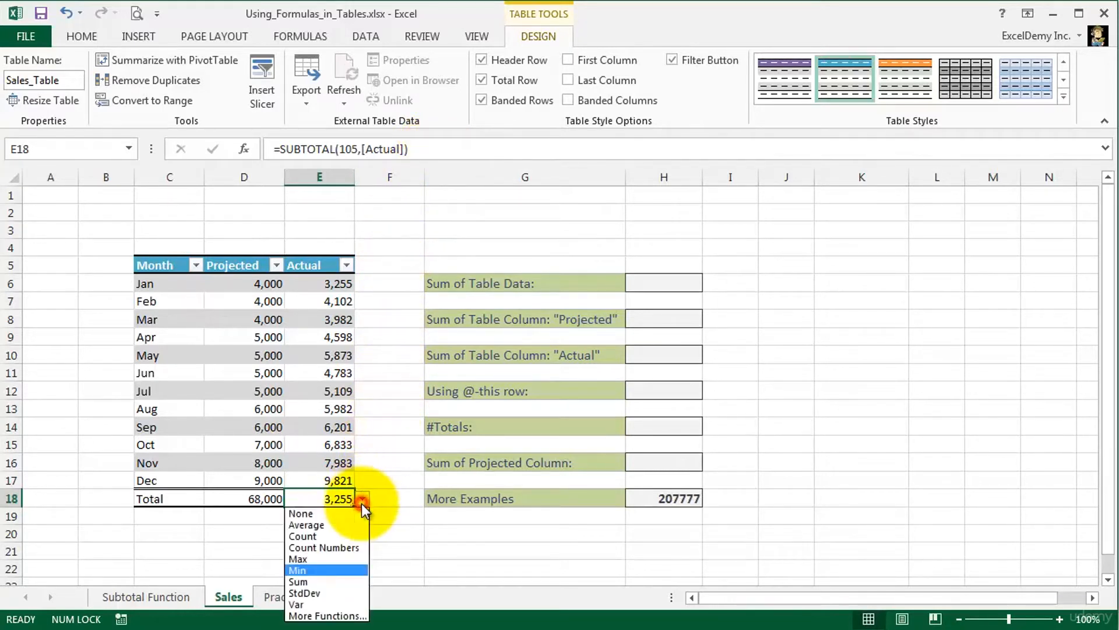
{"action": "left_click", "coordinate": [324, 616]}
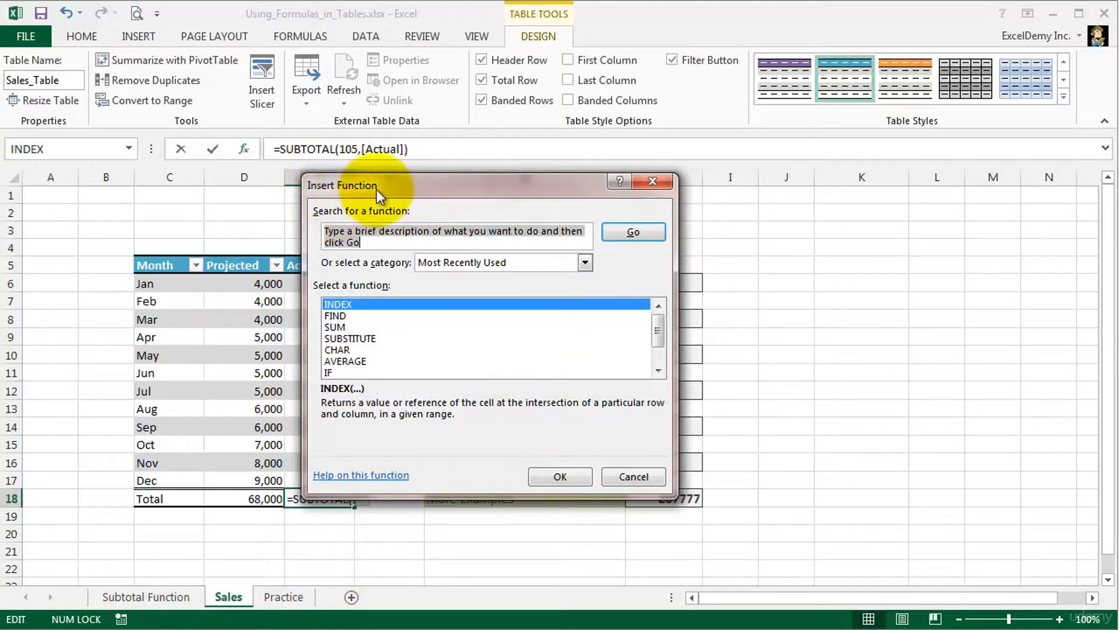
{"action": "left_click", "coordinate": [617, 475]}
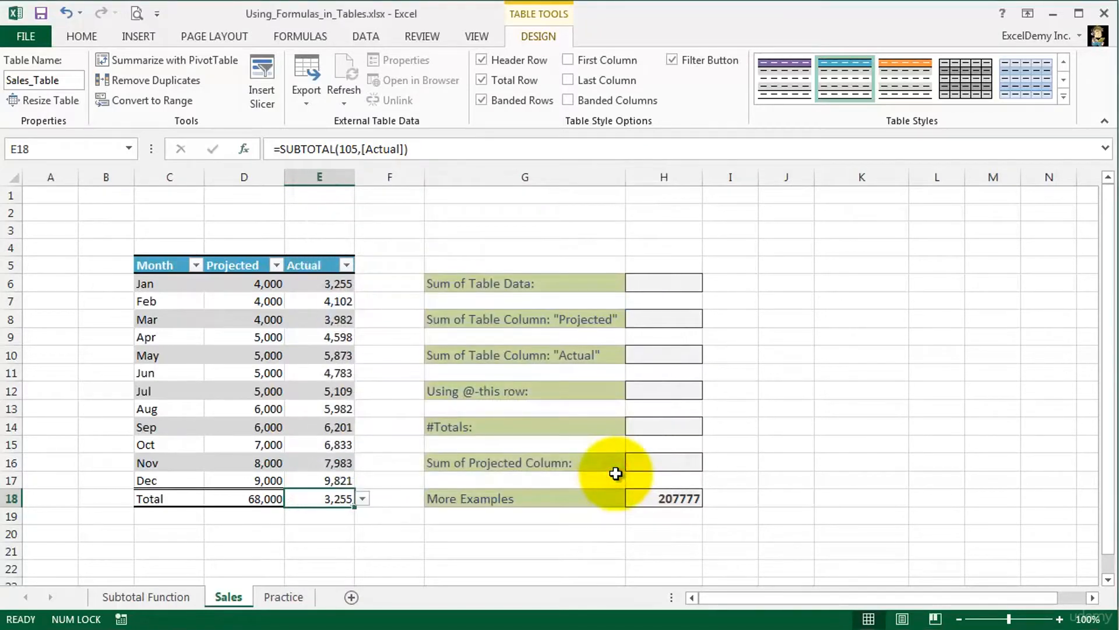
{"action": "left_click", "coordinate": [362, 498]}
{"action": "left_click", "coordinate": [310, 581]}
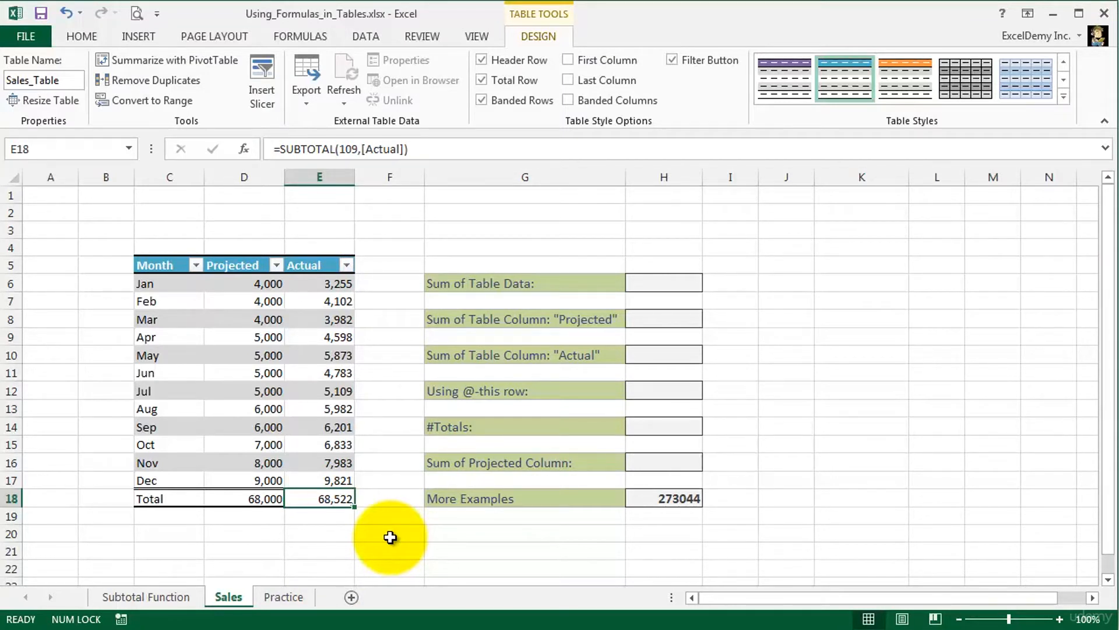
- Add a table column headed Difference in F5 beside Actual and fit the column width to its header
{"action": "left_click", "coordinate": [402, 268]}
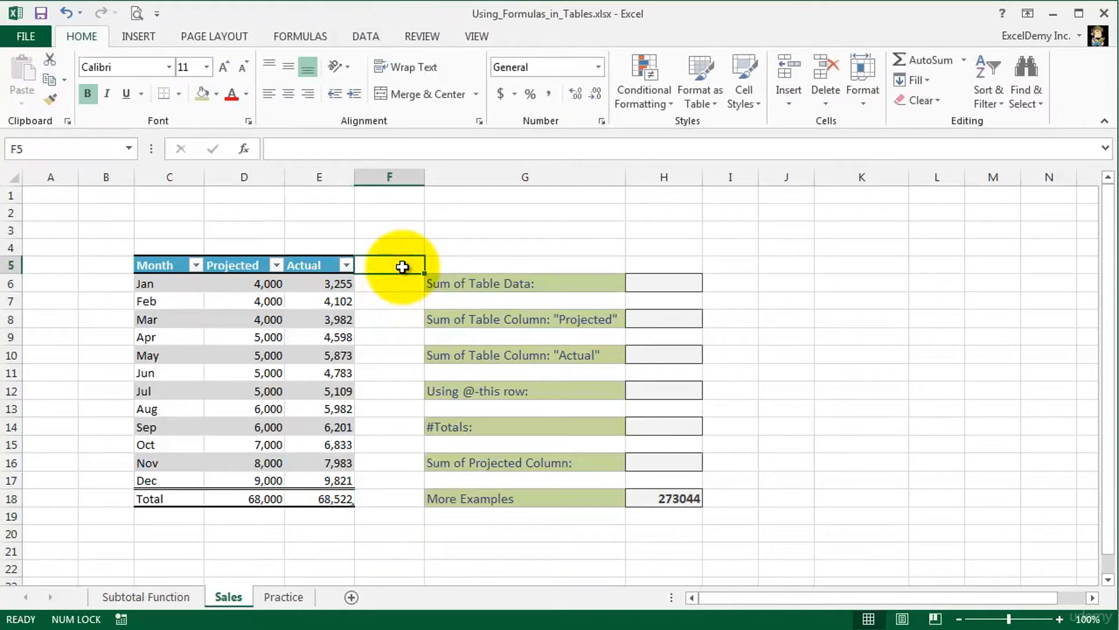
{"action": "type", "text": "Difference"}
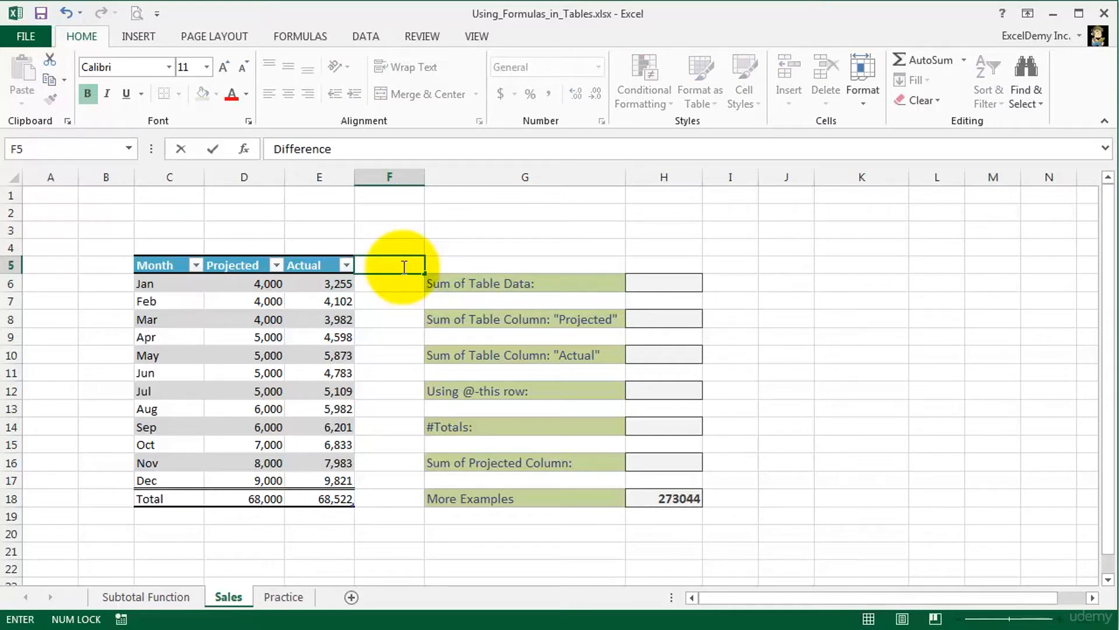
{"action": "key", "text": "Return"}
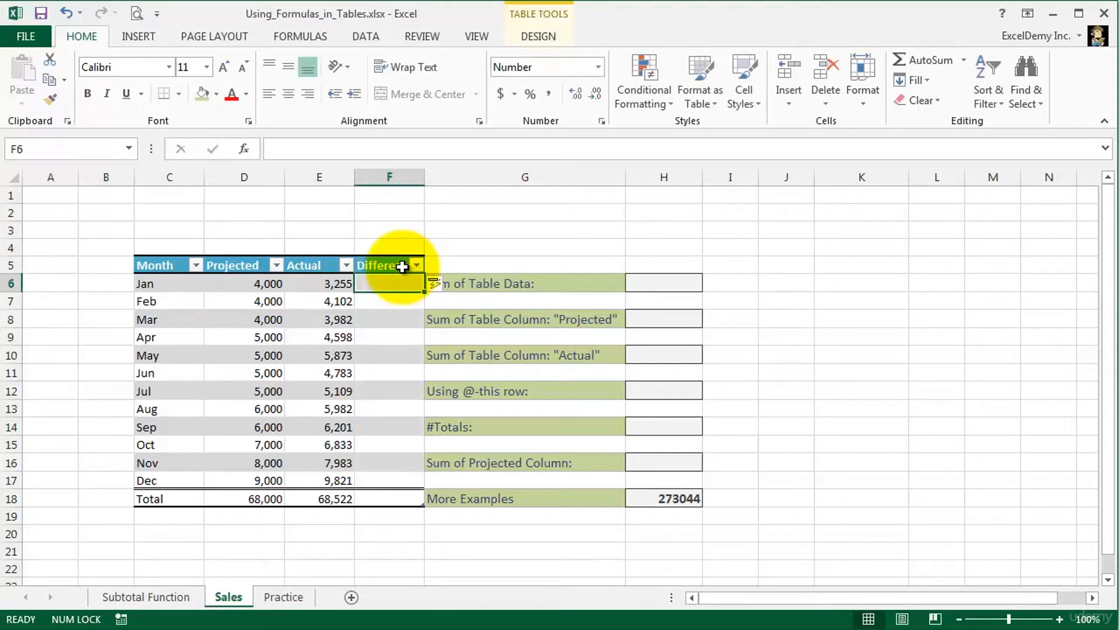
{"action": "double_click", "coordinate": [425, 176]}
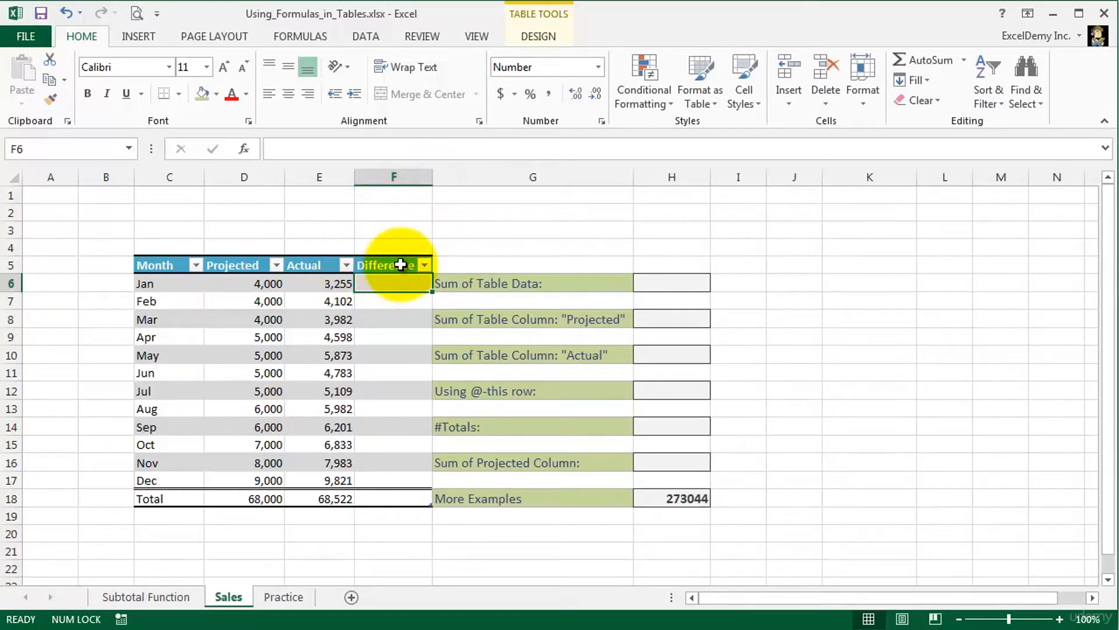
{"action": "type", "text": "="}
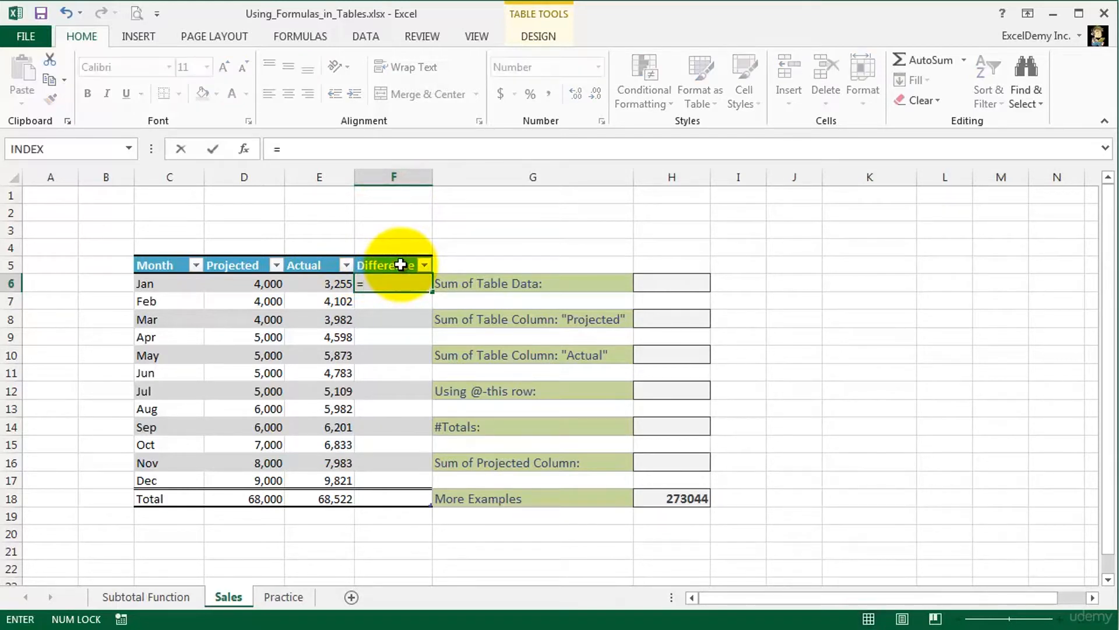
{"action": "left_click", "coordinate": [304, 284]}
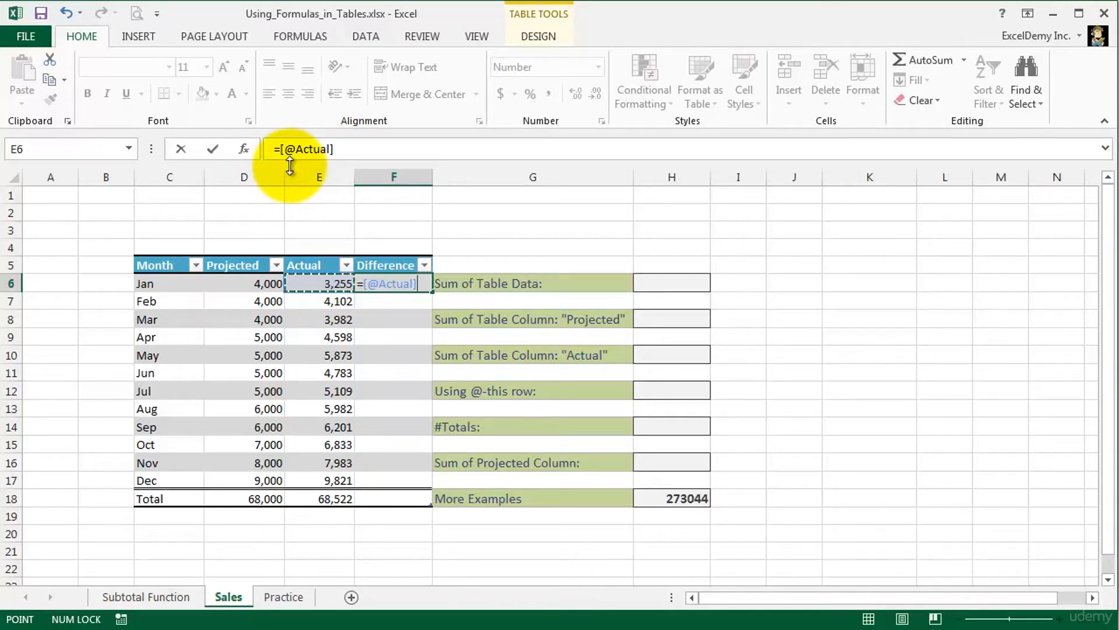
{"action": "left_click", "coordinate": [306, 335]}
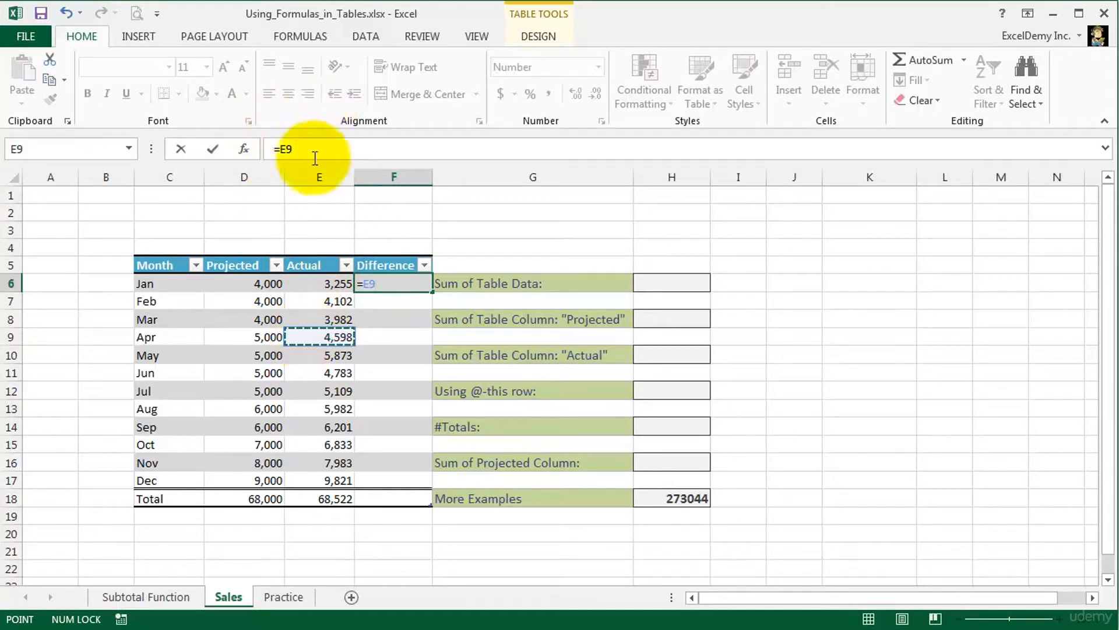
{"action": "left_click", "coordinate": [306, 286]}
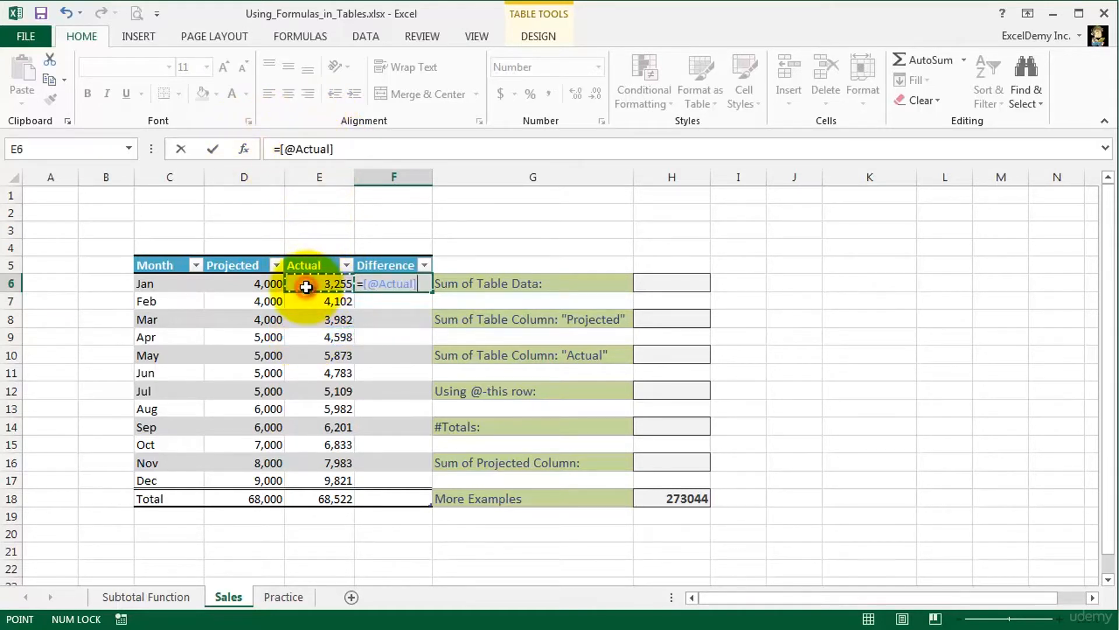
{"action": "type", "text": "-"}
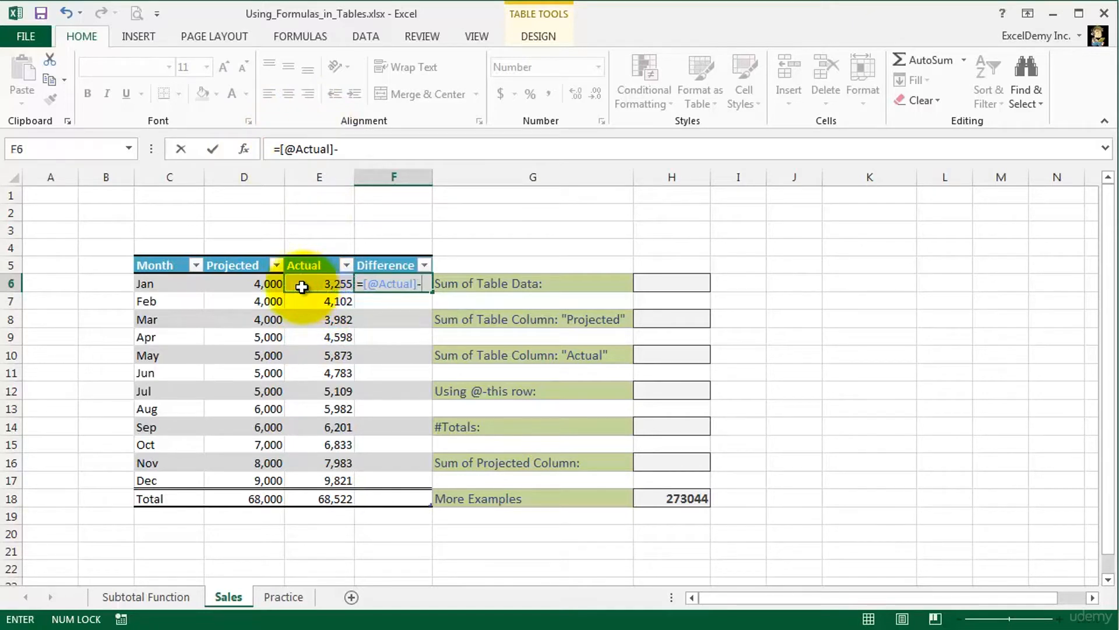
{"action": "left_click", "coordinate": [228, 282]}
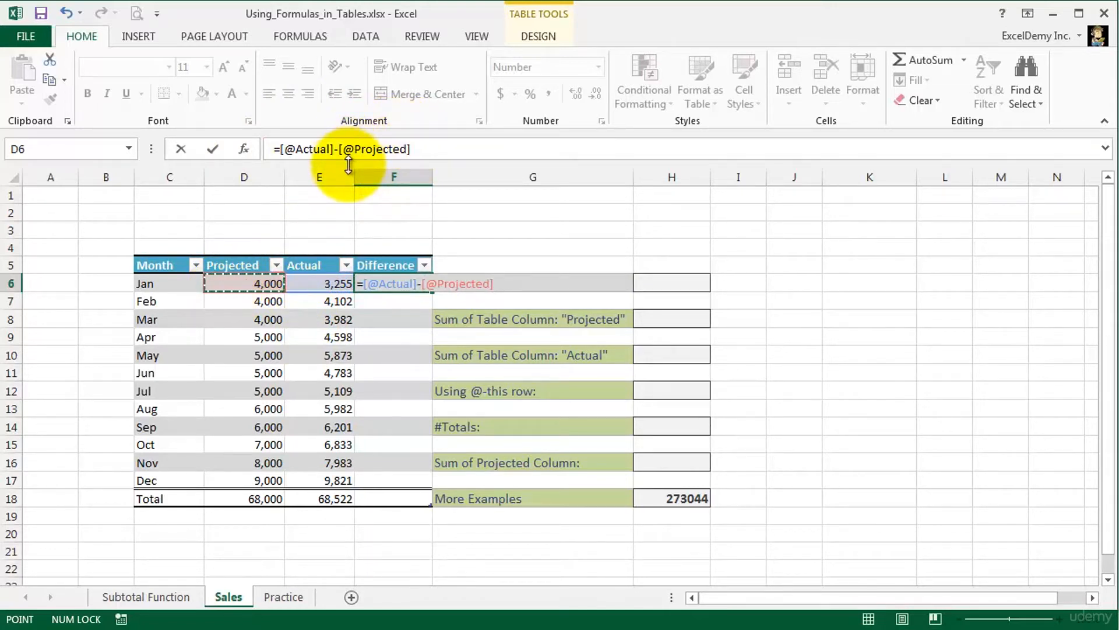
{"action": "key", "text": "Return"}
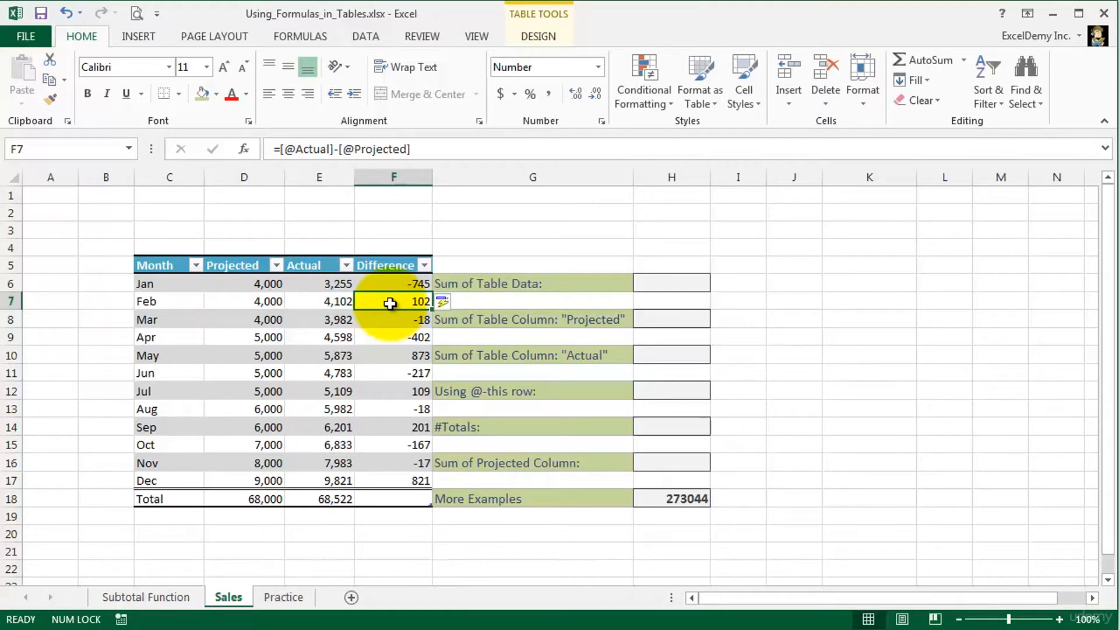
- Try undoing the automatic calculated column fill in the Difference column and redo it
{"action": "left_click", "coordinate": [445, 310]}
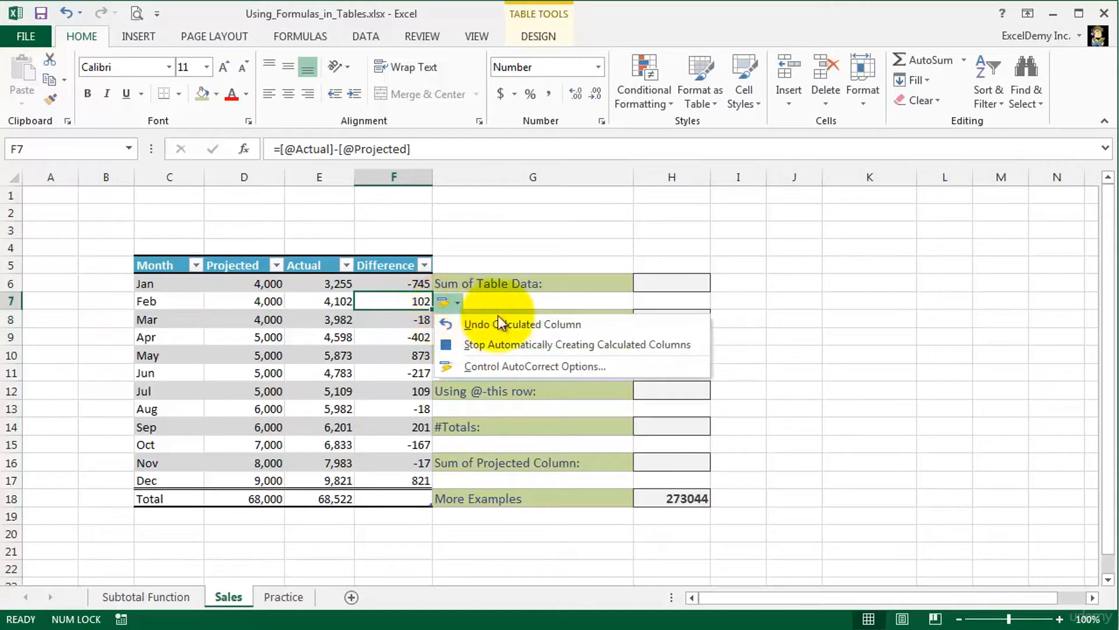
{"action": "left_click", "coordinate": [597, 324]}
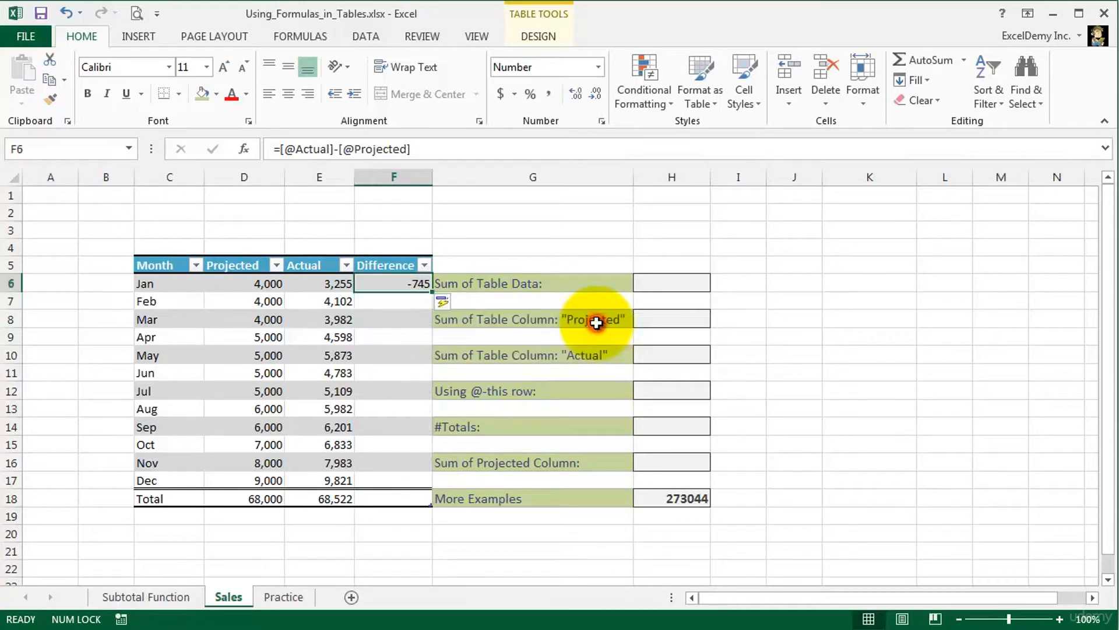
{"action": "left_click", "coordinate": [452, 303]}
{"action": "left_click", "coordinate": [501, 324]}
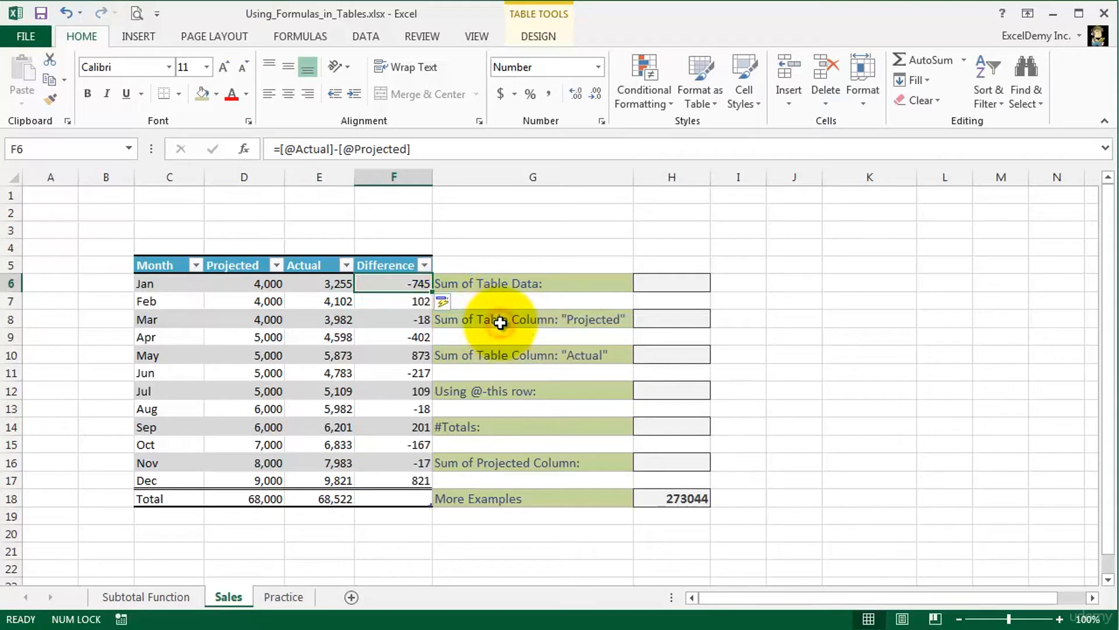
- Examine the AutoCorrect setting that fills formulas in tables to create calculated columns, leaving the options without changes
{"action": "left_click", "coordinate": [449, 303]}
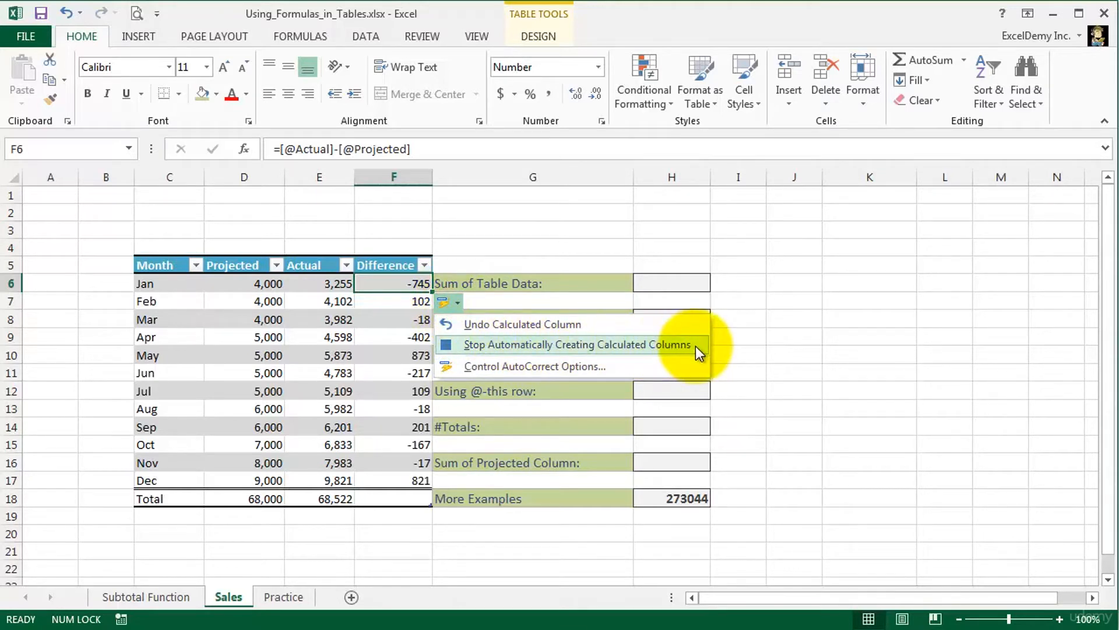
{"action": "left_click", "coordinate": [646, 365]}
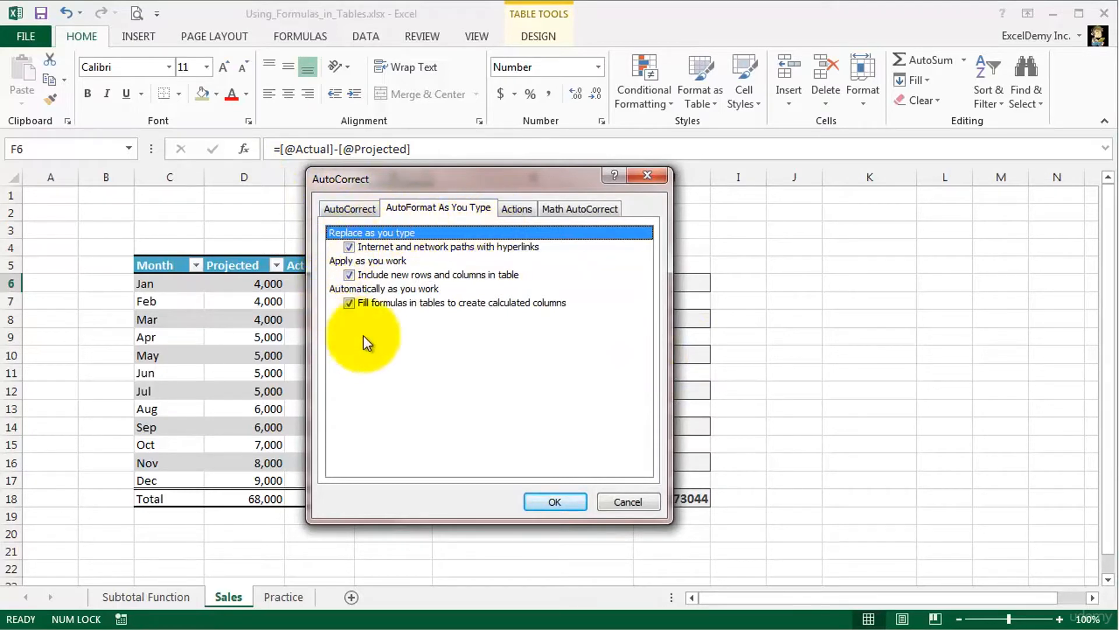
{"action": "left_click", "coordinate": [610, 498]}
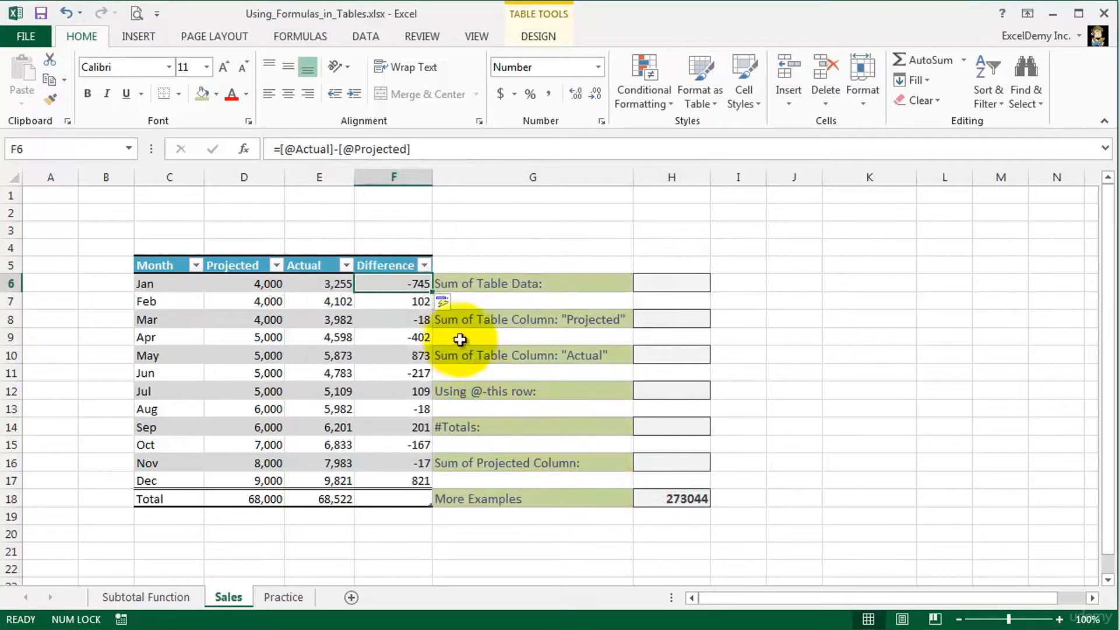
{"action": "left_click", "coordinate": [450, 303]}
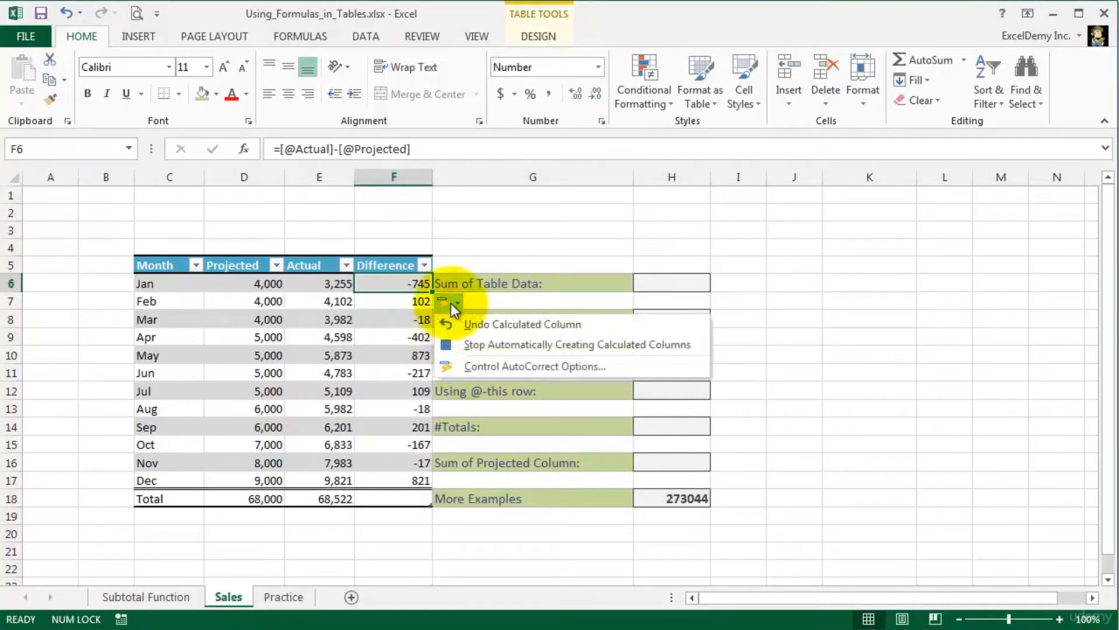
{"action": "left_click", "coordinate": [456, 344]}
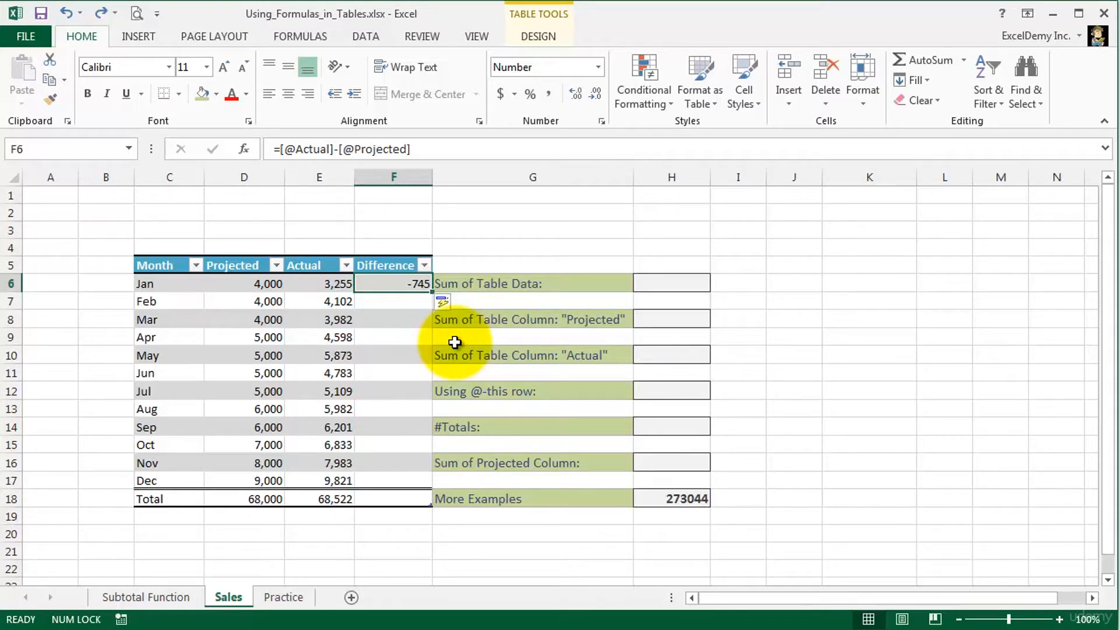
{"action": "type", "text": "="}
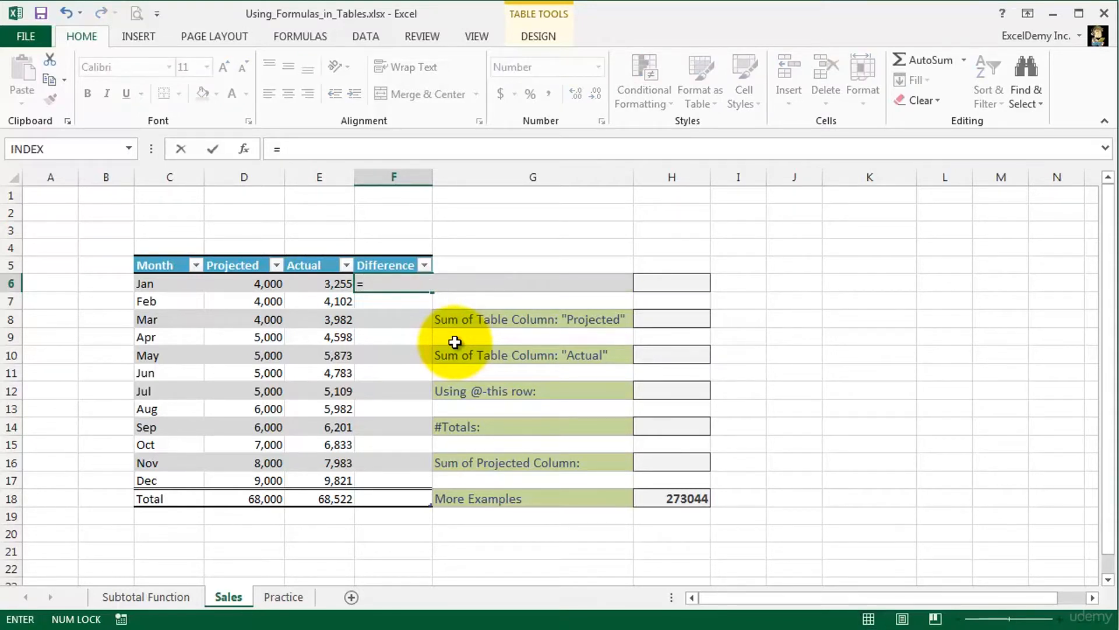
{"action": "left_click", "coordinate": [305, 287]}
{"action": "type", "text": "-"}
{"action": "left_click", "coordinate": [245, 286]}
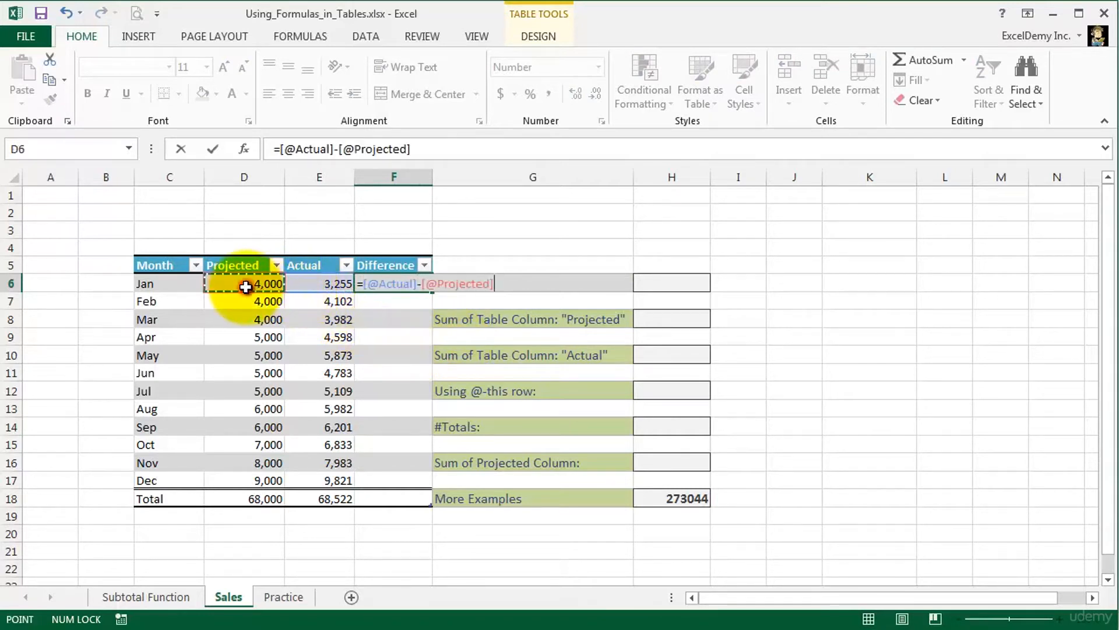
{"action": "key", "text": "Return"}
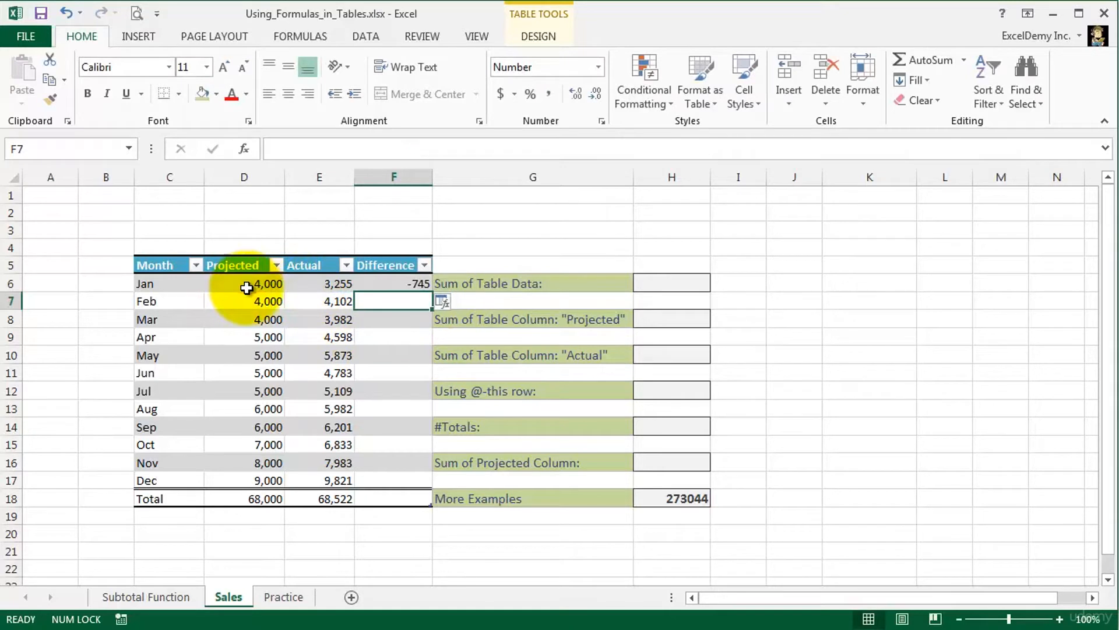
- Overwrite all cells in the Difference column with the formula from F6
{"action": "left_click", "coordinate": [393, 283]}
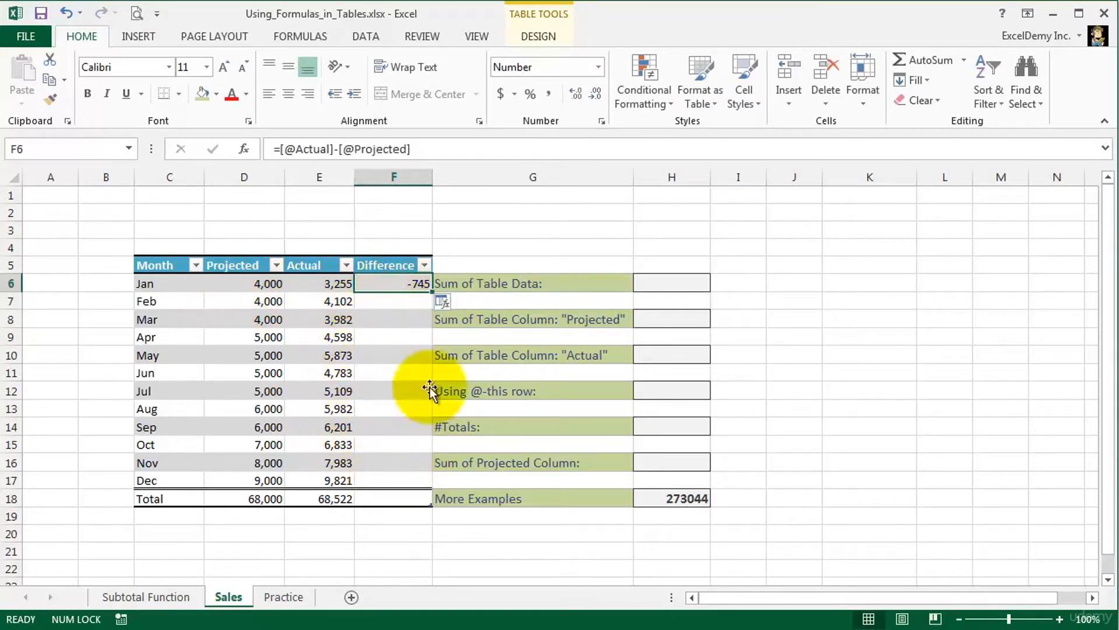
{"action": "left_click", "coordinate": [456, 307]}
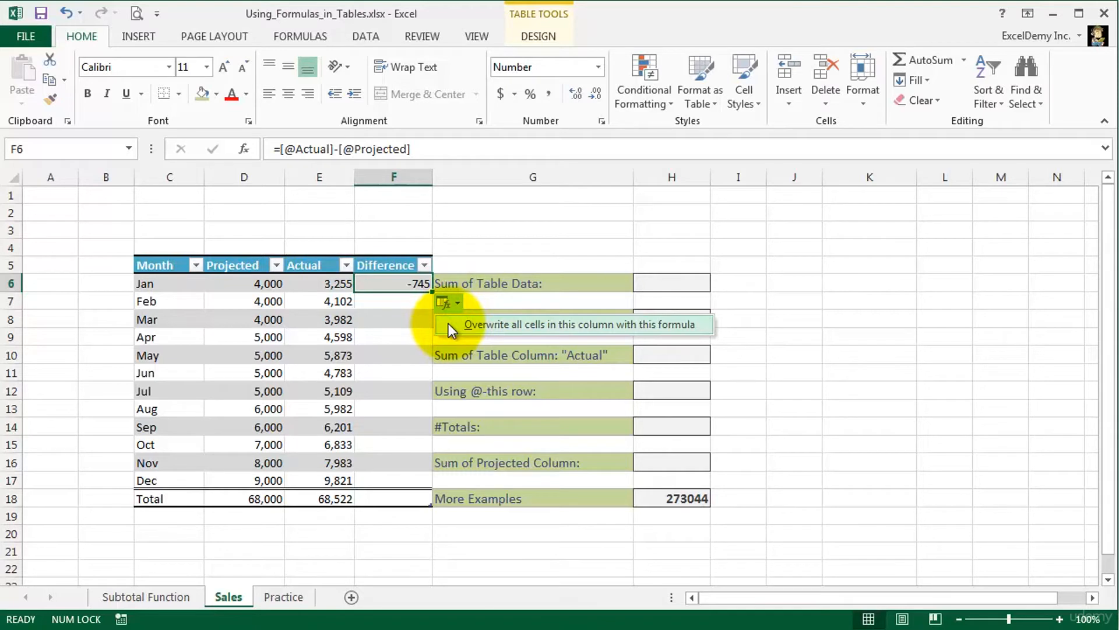
{"action": "left_click", "coordinate": [449, 323]}
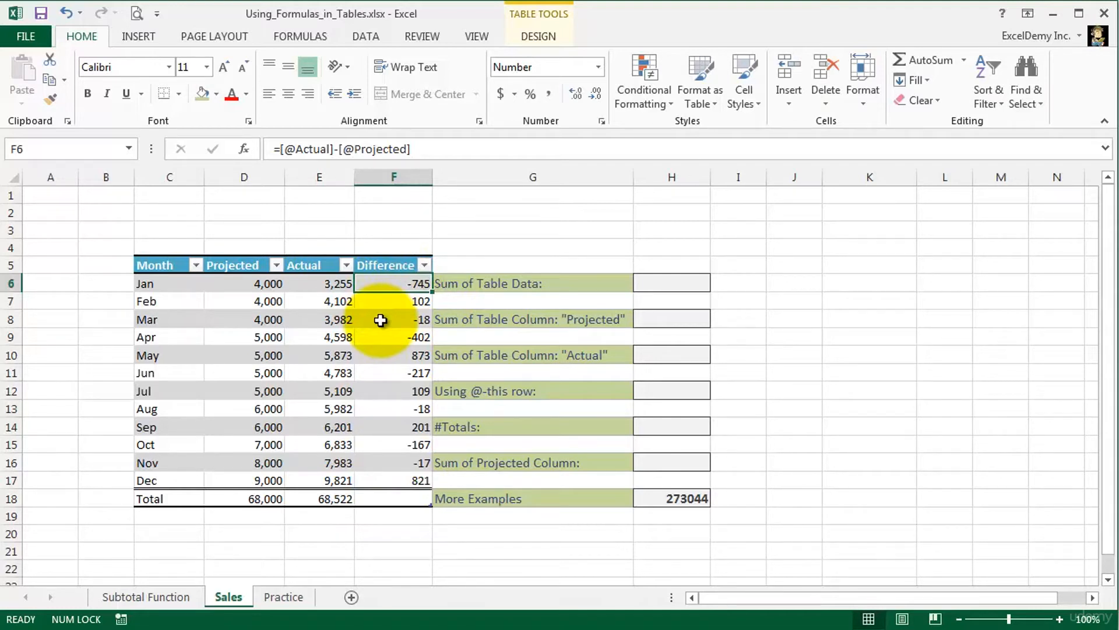
- Turn on filling formulas in tables to create calculated columns in the AutoFormat As You Type settings of the AutoCorrect options
{"action": "left_click", "coordinate": [22, 39]}
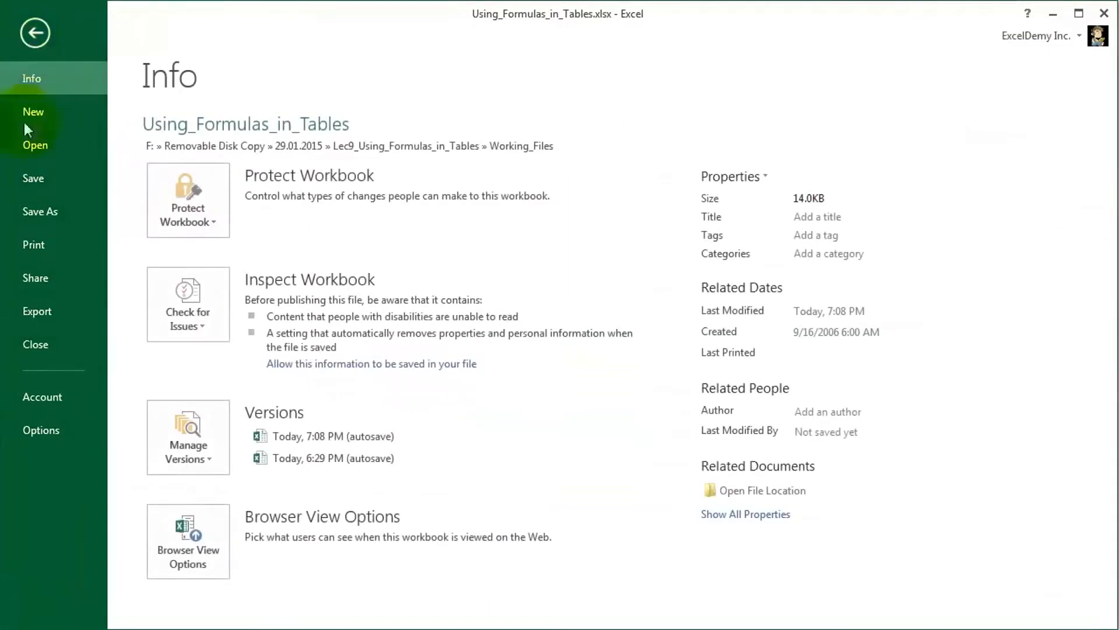
{"action": "left_click", "coordinate": [46, 427]}
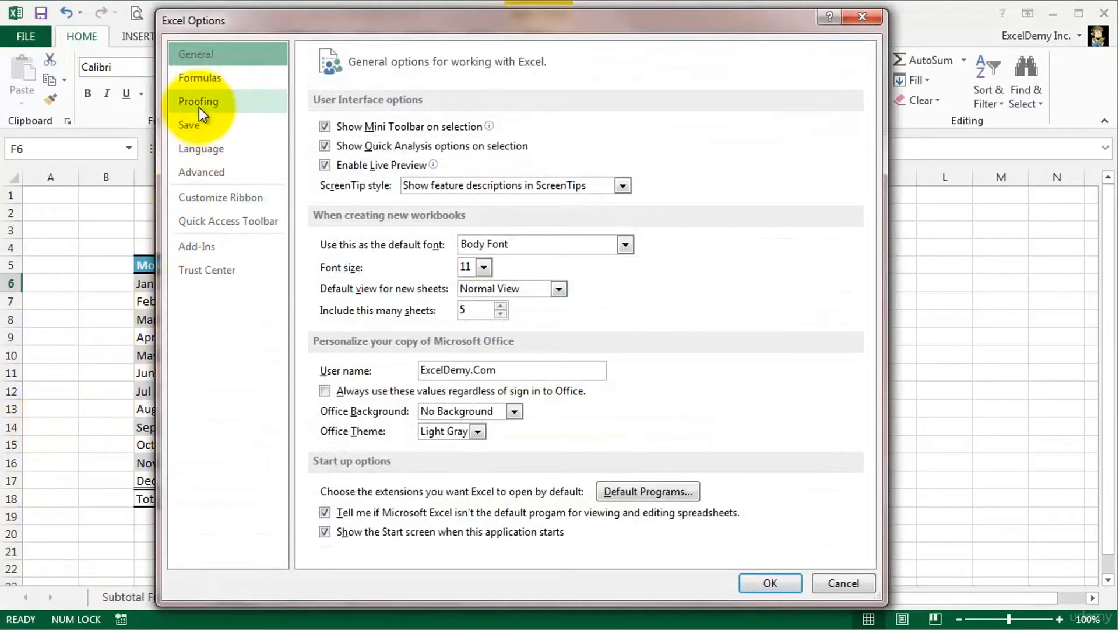
{"action": "left_click", "coordinate": [198, 104]}
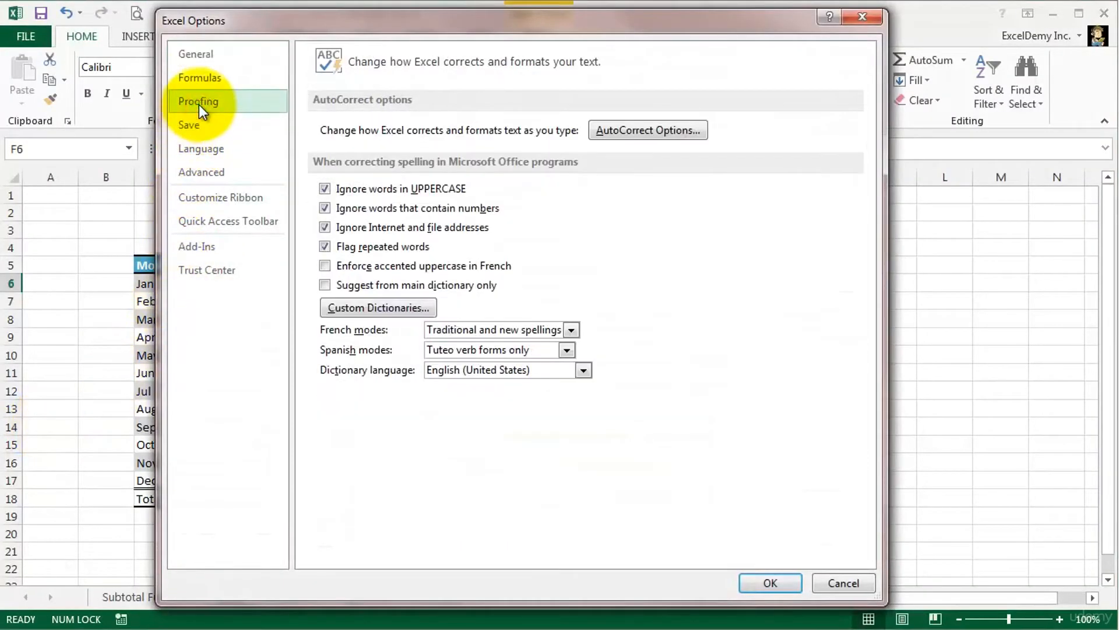
{"action": "left_click", "coordinate": [633, 131]}
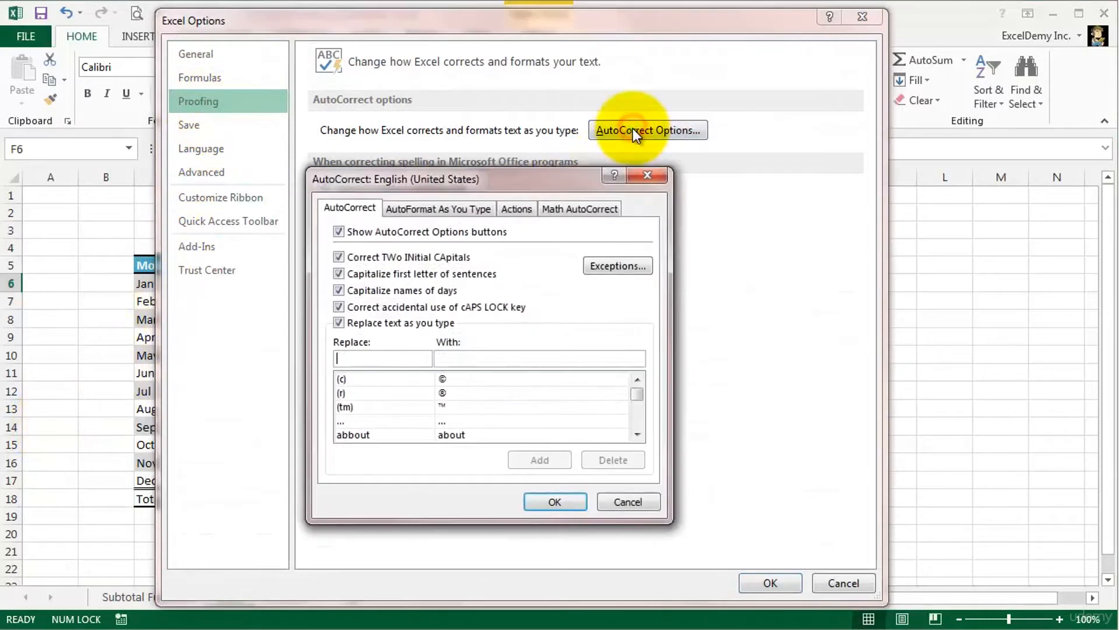
{"action": "left_click", "coordinate": [460, 208]}
{"action": "left_click", "coordinate": [350, 302]}
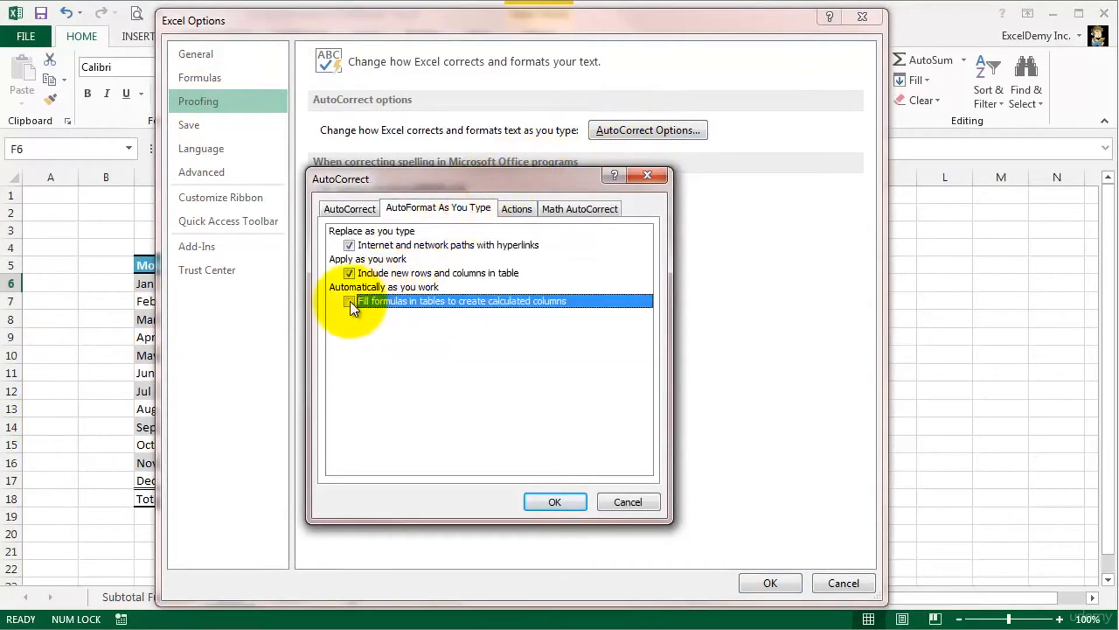
{"action": "left_click", "coordinate": [551, 503]}
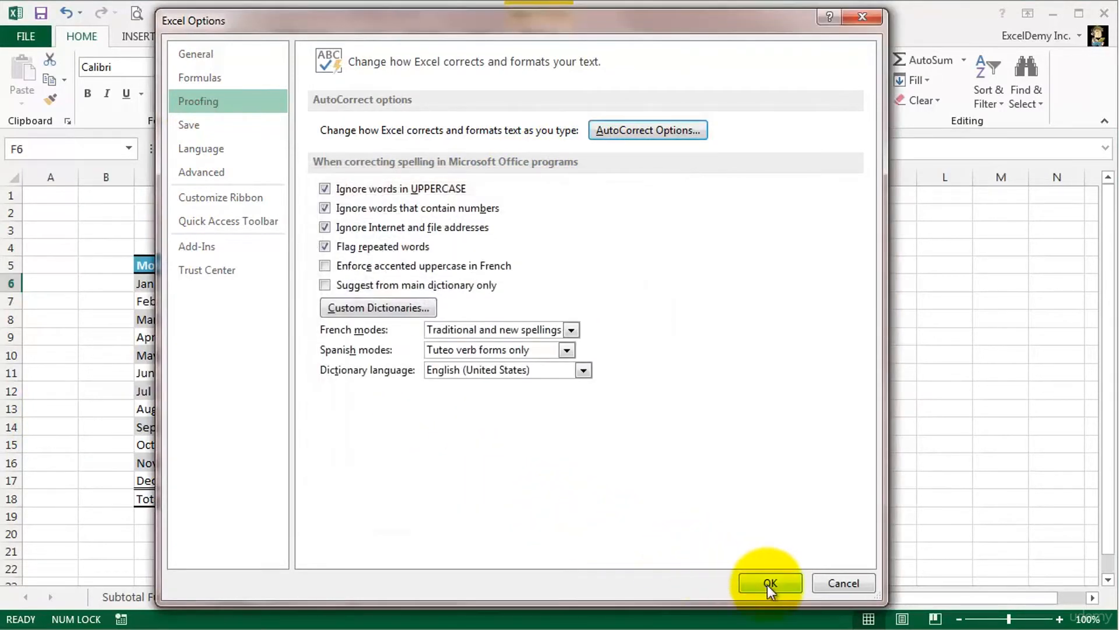
{"action": "left_click", "coordinate": [768, 583]}
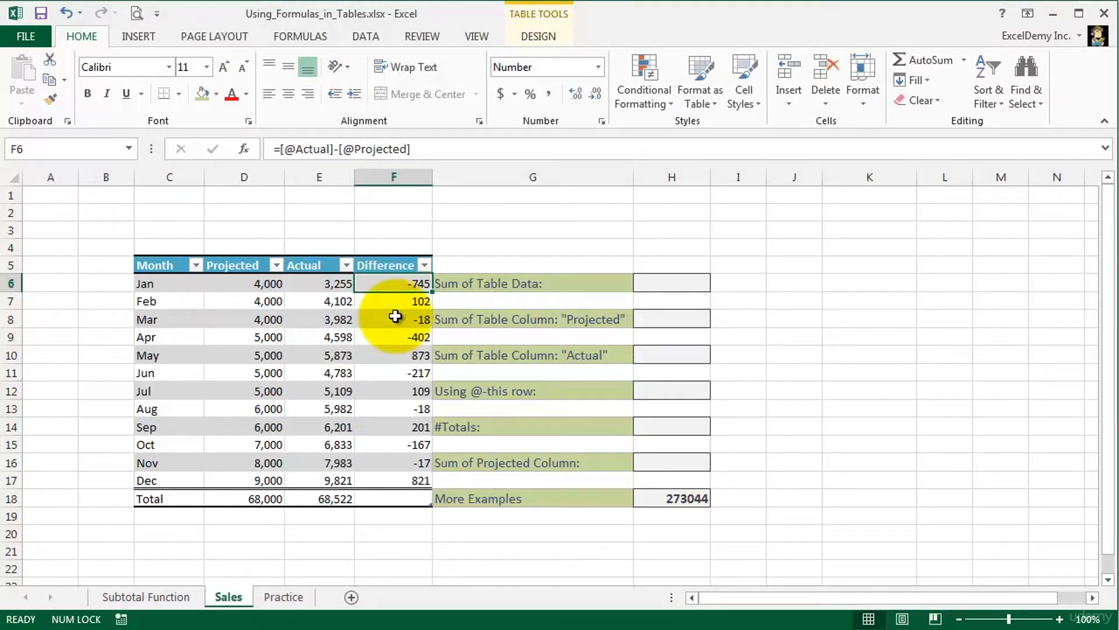
- Enter =SUM(Sales_Table) in H6 for the Sum of Table Data and review the resulting formula
{"action": "left_click", "coordinate": [662, 283]}
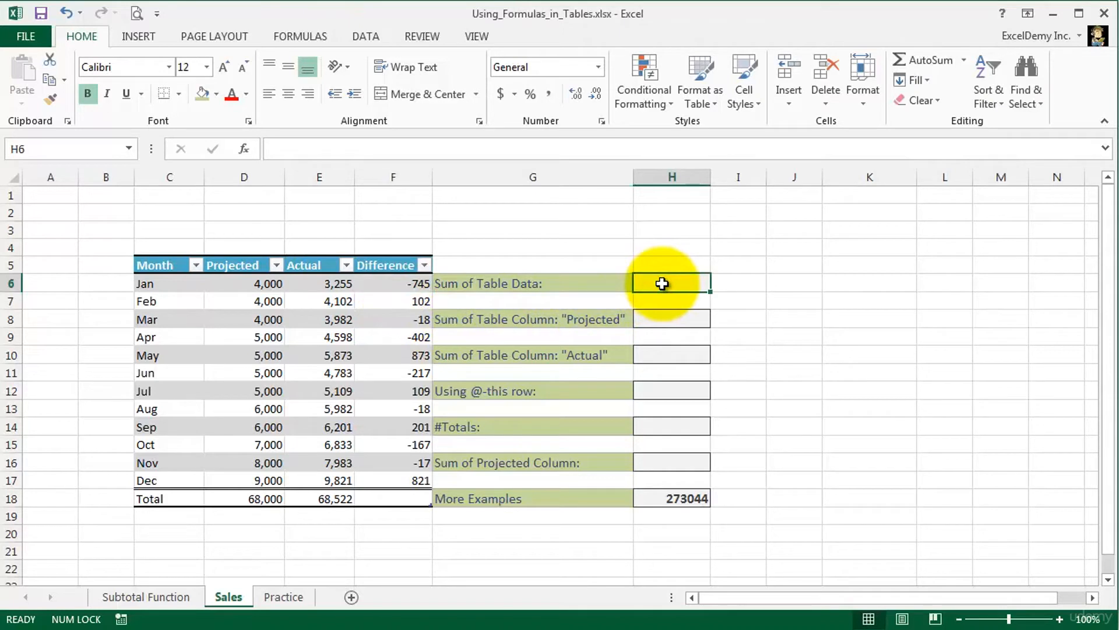
{"action": "double_click", "coordinate": [662, 283]}
{"action": "type", "text": "=sum"}
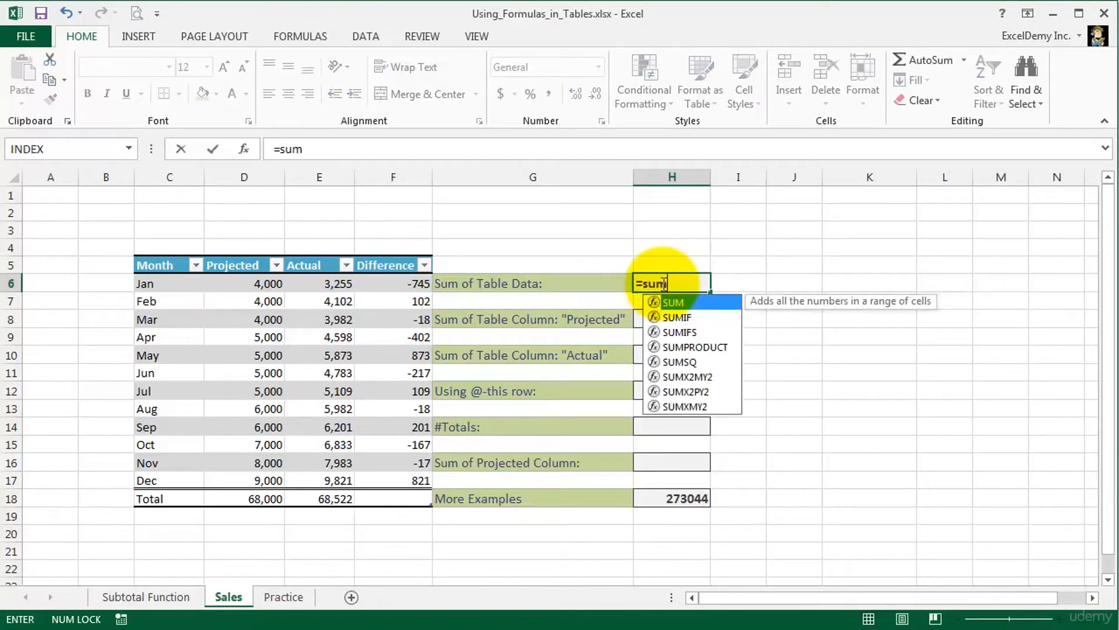
{"action": "key", "text": "Tab"}
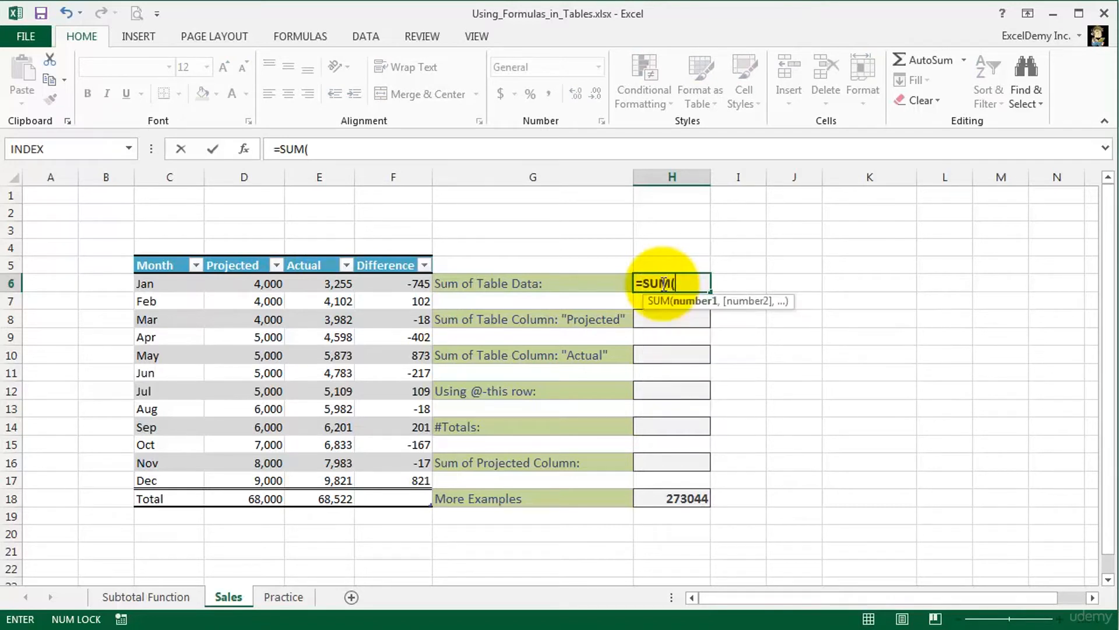
{"action": "type", "text": "sa"}
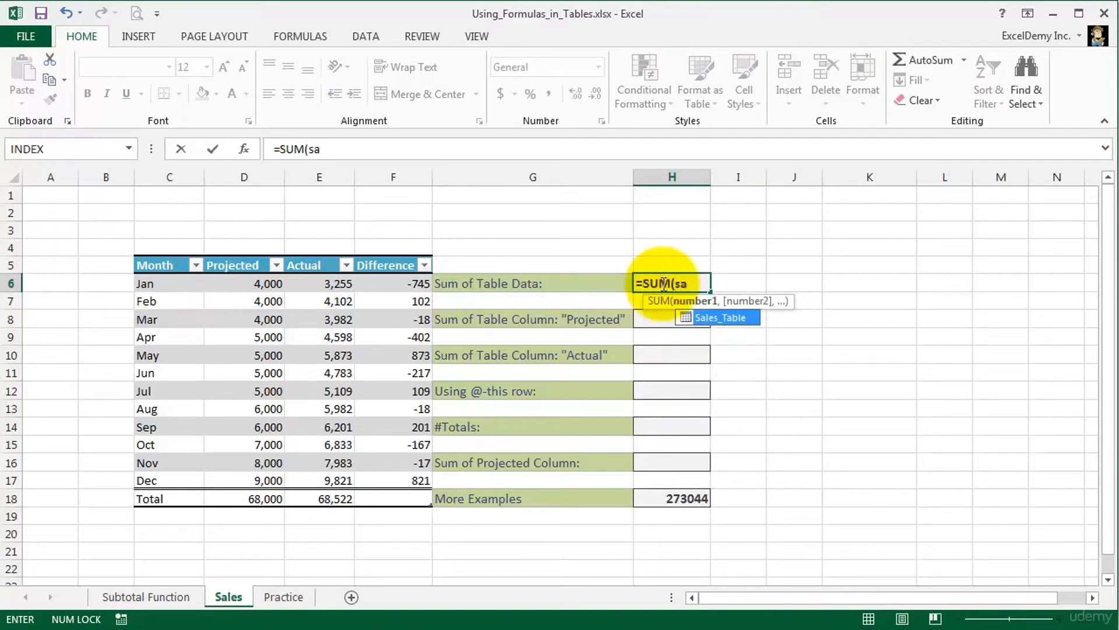
{"action": "double_click", "coordinate": [749, 320]}
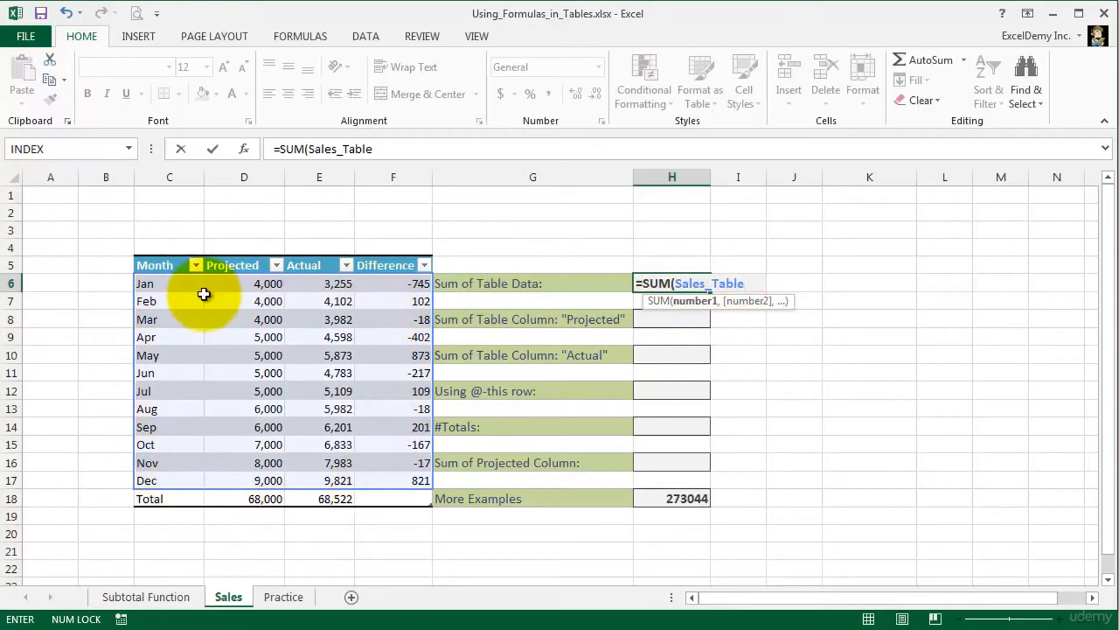
{"action": "key", "text": "Return"}
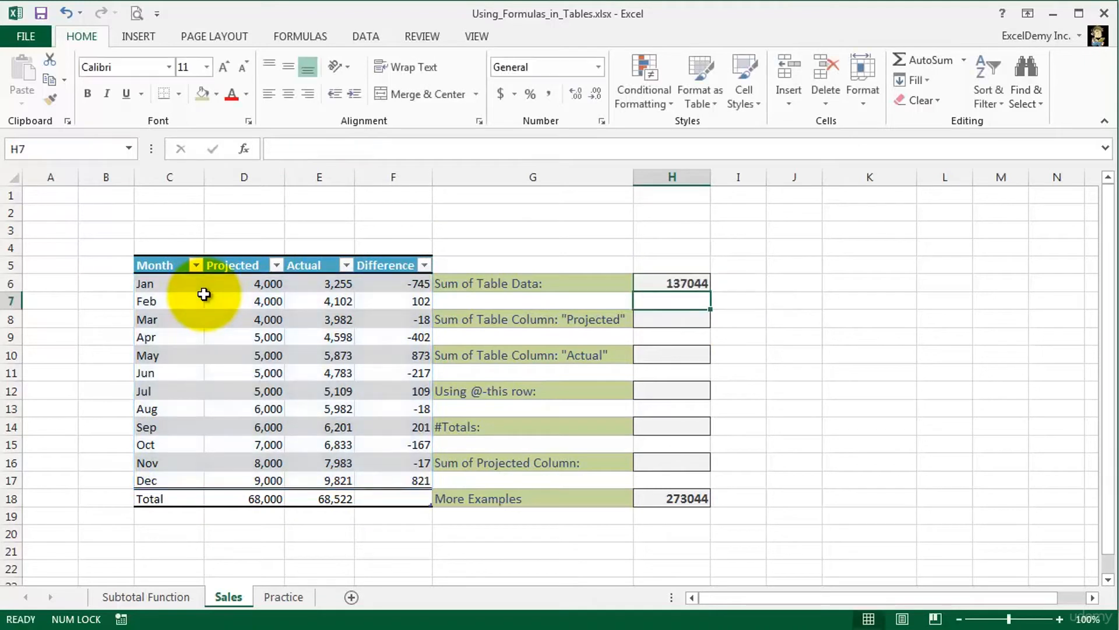
{"action": "left_click", "coordinate": [643, 283]}
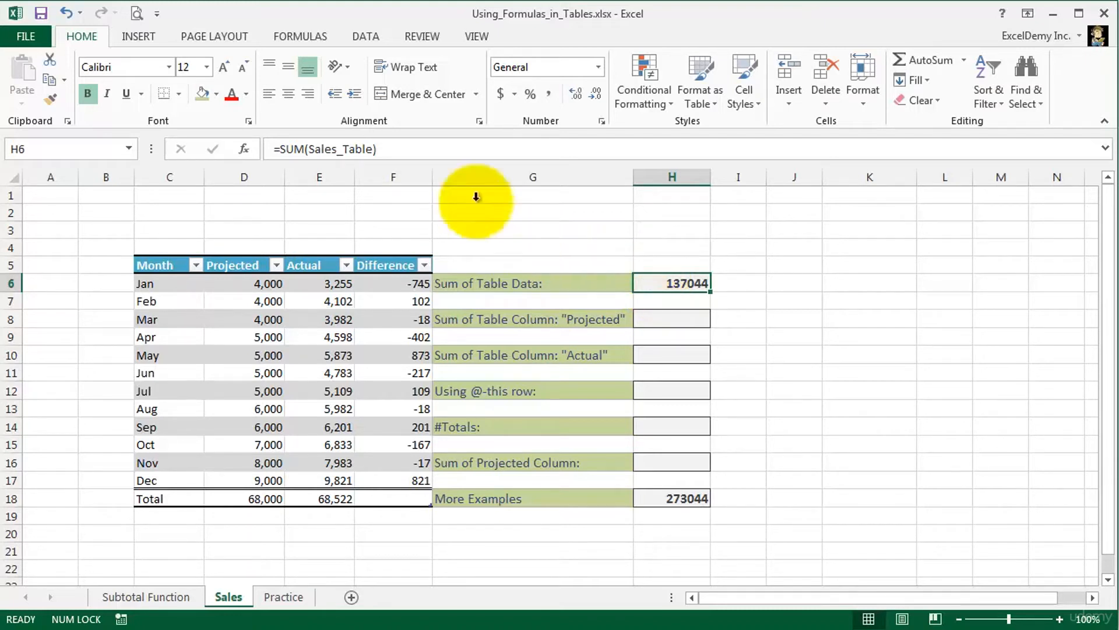
- Rename the Sales_Table table to Sales_Table_One in the Name Manager and check the formula in H6
{"action": "left_click", "coordinate": [296, 35]}
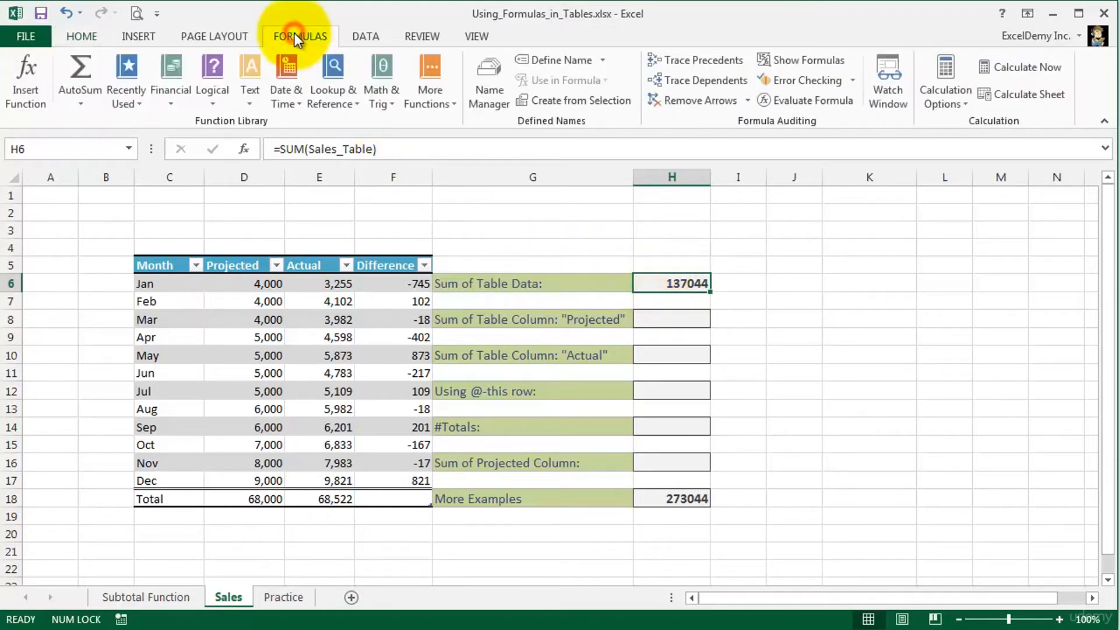
{"action": "left_click", "coordinate": [479, 96]}
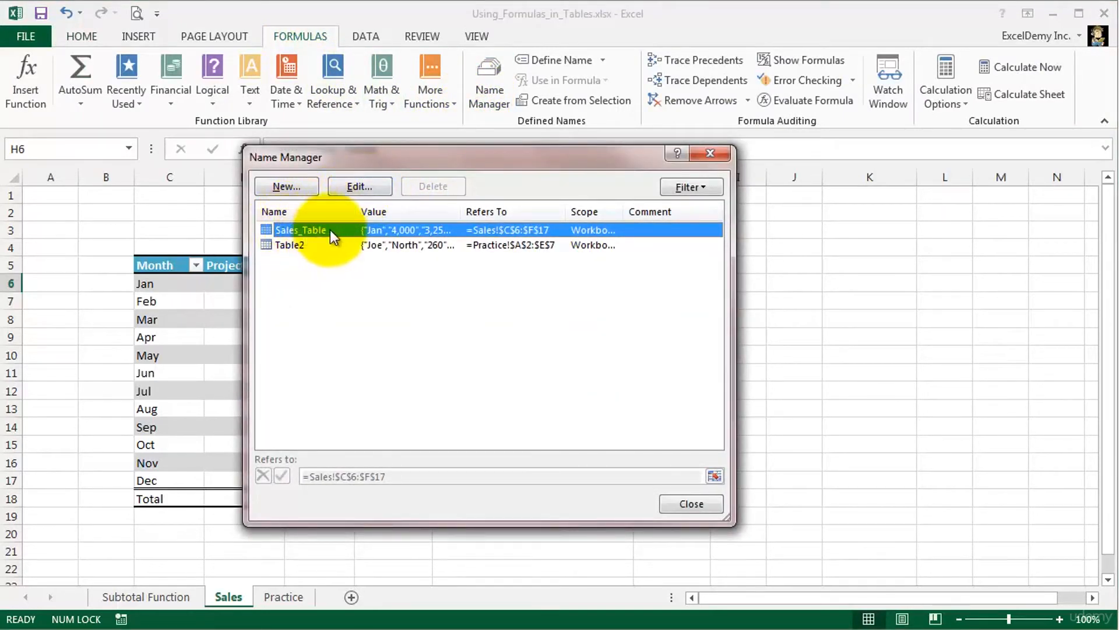
{"action": "left_click", "coordinate": [361, 189]}
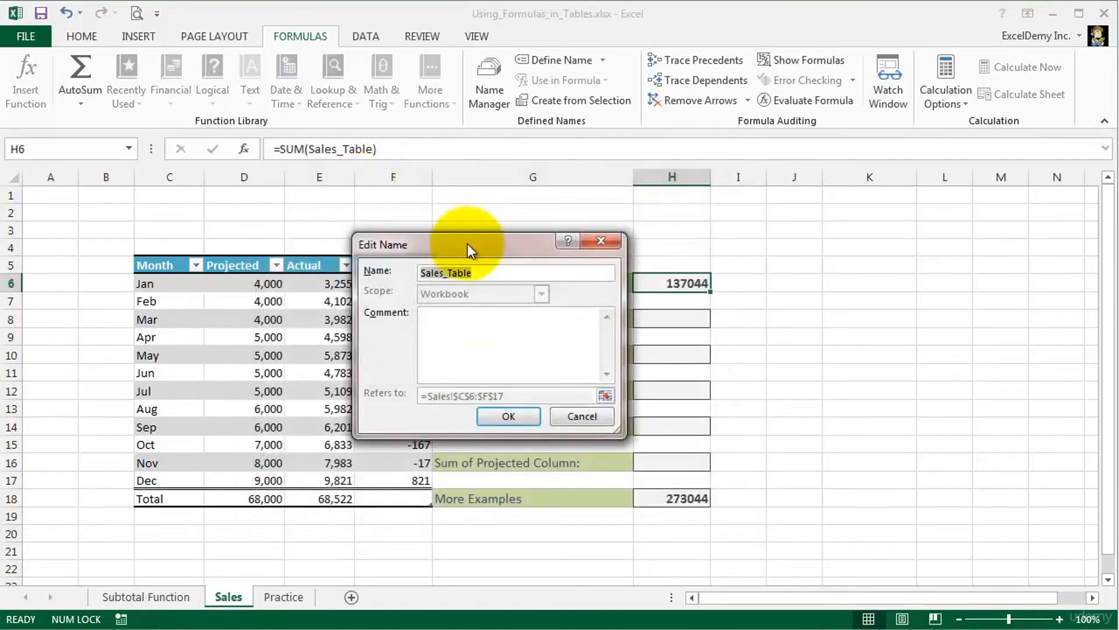
{"action": "left_click", "coordinate": [530, 276]}
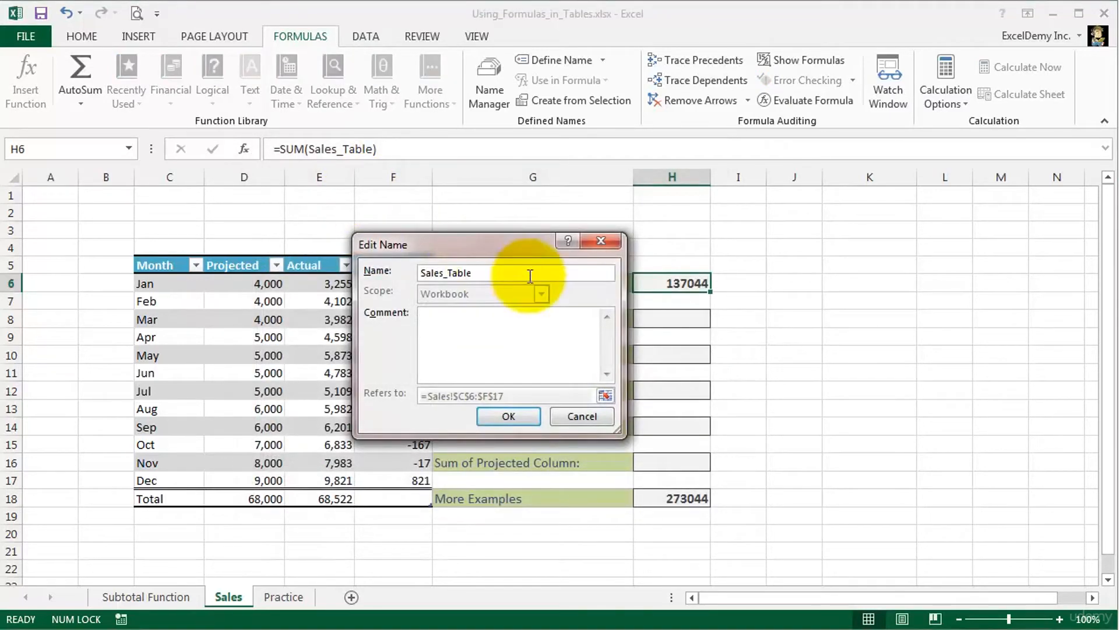
{"action": "type", "text": "_One"}
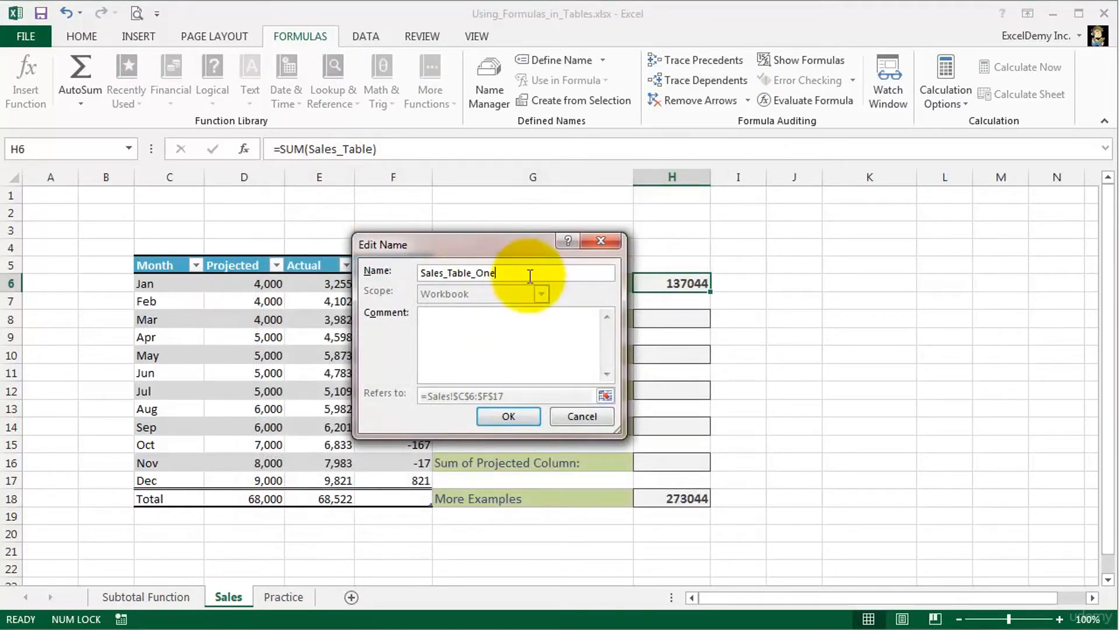
{"action": "left_click", "coordinate": [517, 416]}
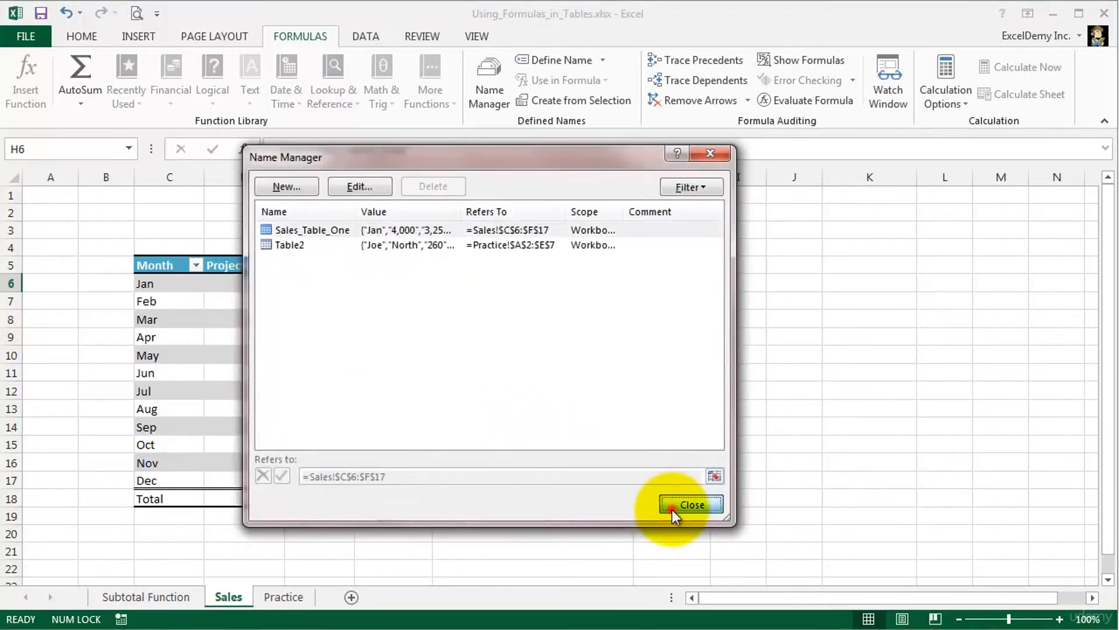
{"action": "left_click", "coordinate": [674, 508]}
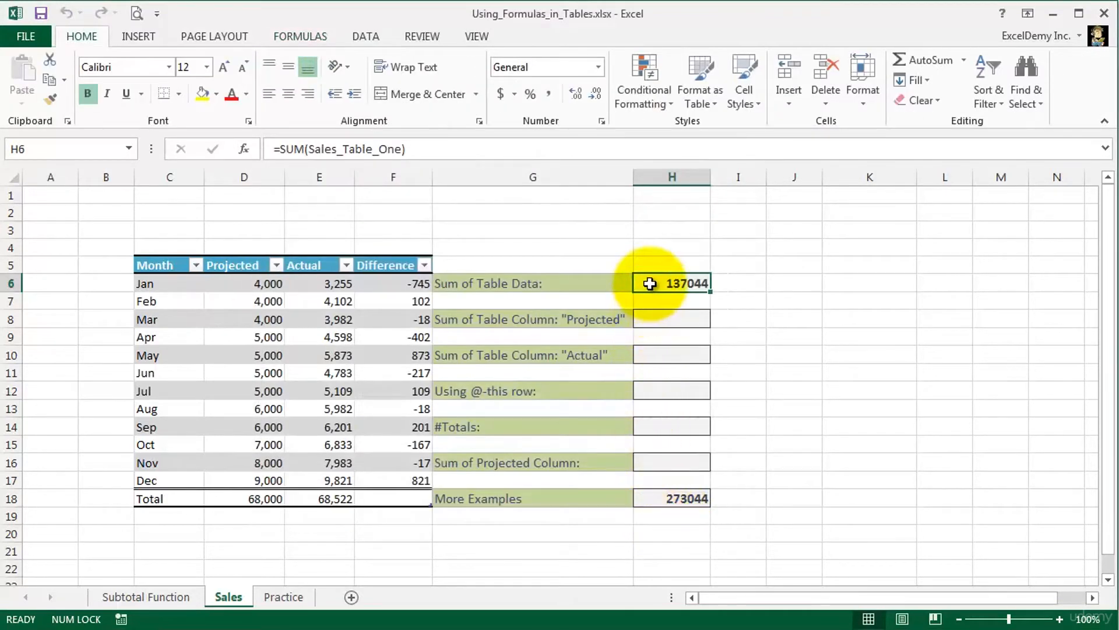
{"action": "left_click", "coordinate": [460, 150]}
{"action": "key", "text": "Escape"}
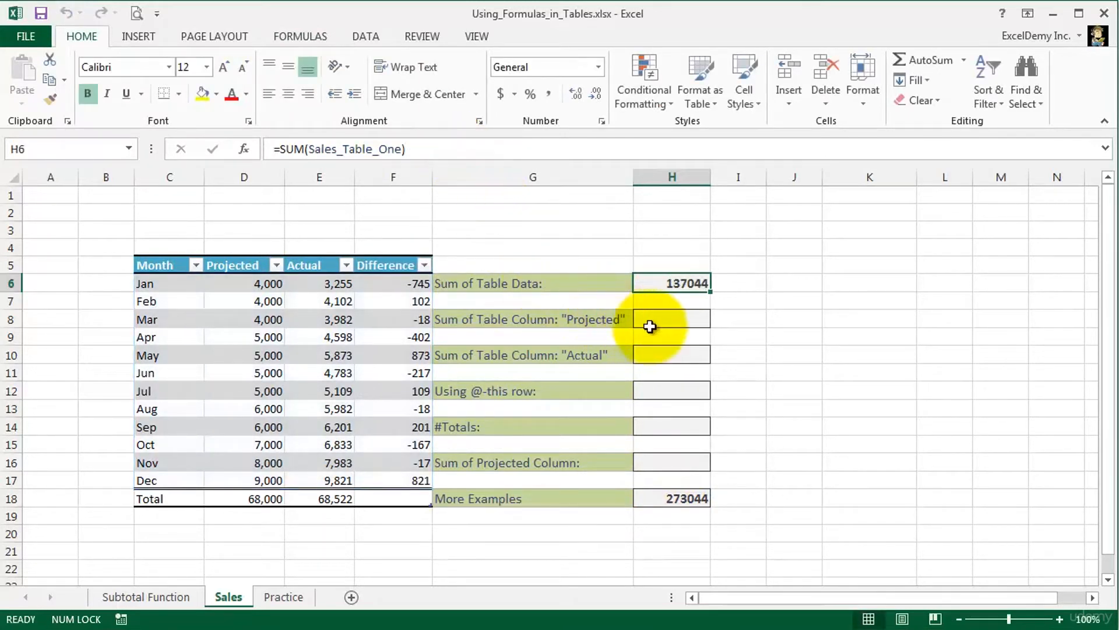
- Enter =SUM(Sales_Table_One[Projected]) in H8 for the sum of the Projected column and review the formula
{"action": "left_click", "coordinate": [673, 316]}
{"action": "type", "text": "="}
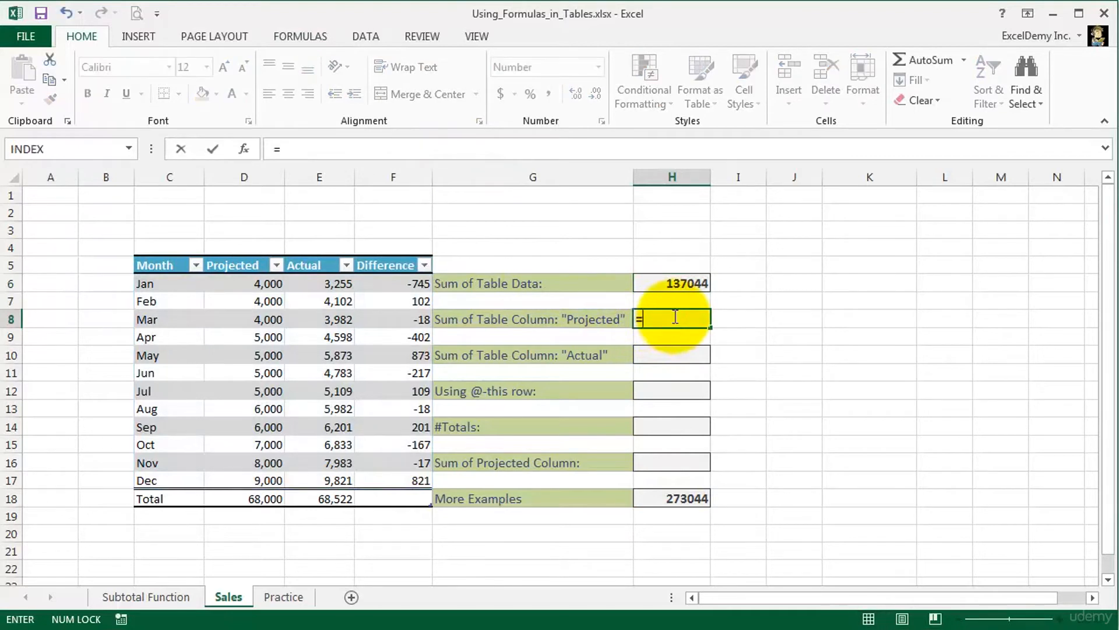
{"action": "type", "text": "sum"}
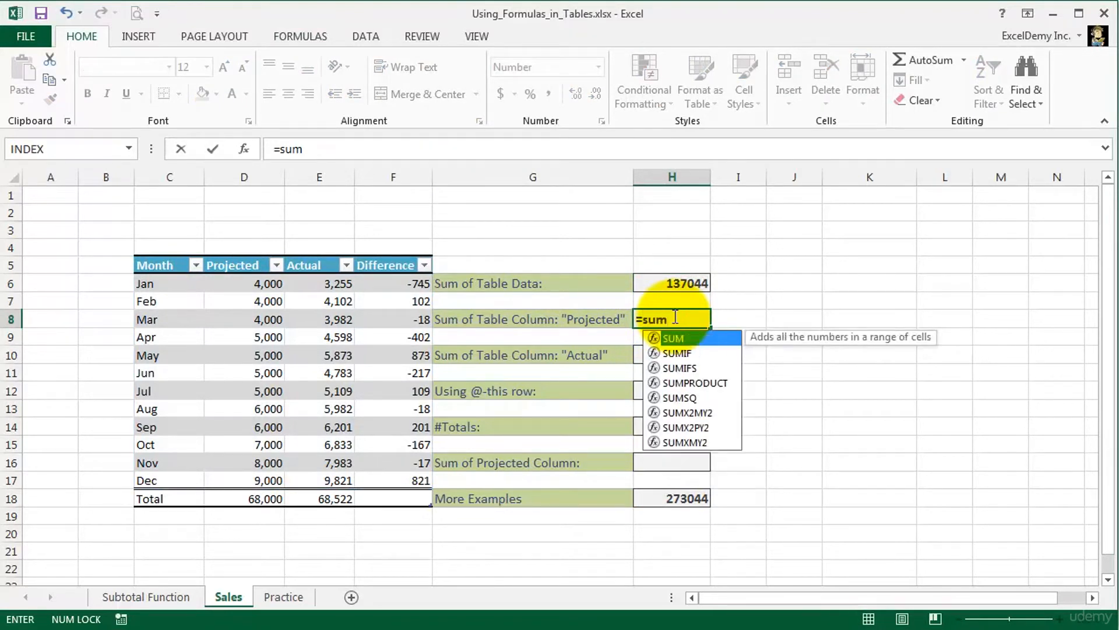
{"action": "type", "text": "("}
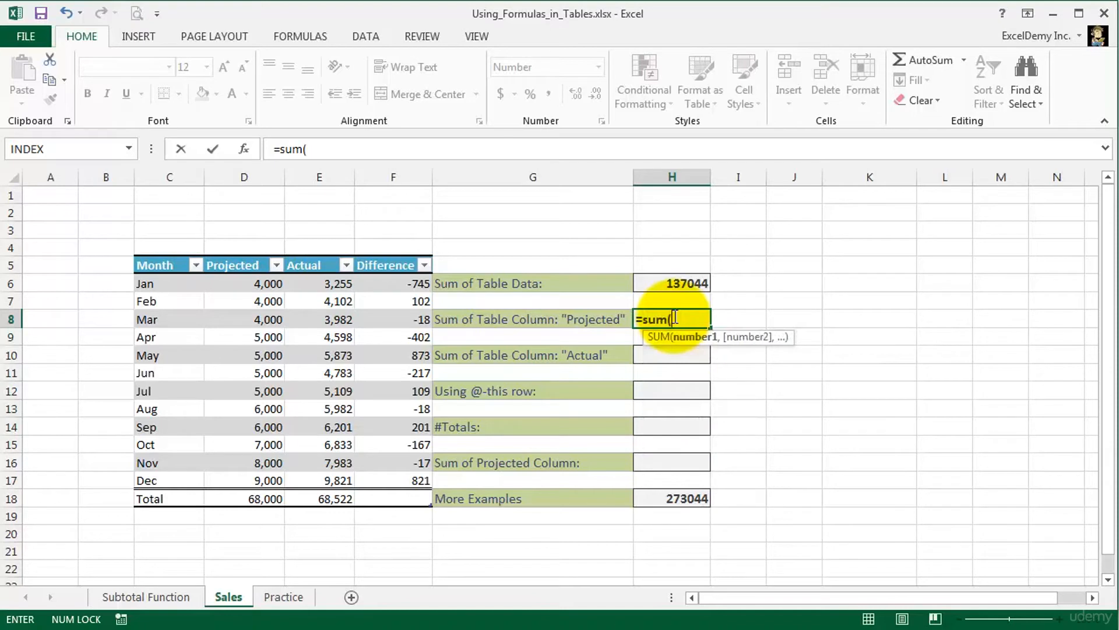
{"action": "type", "text": "sa"}
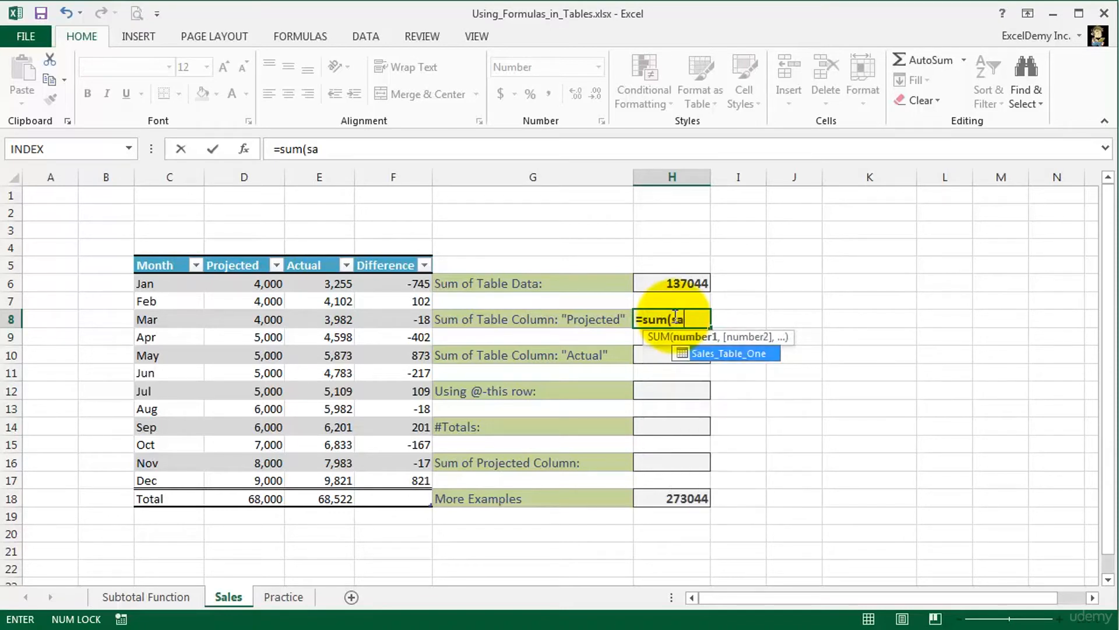
{"action": "double_click", "coordinate": [771, 353]}
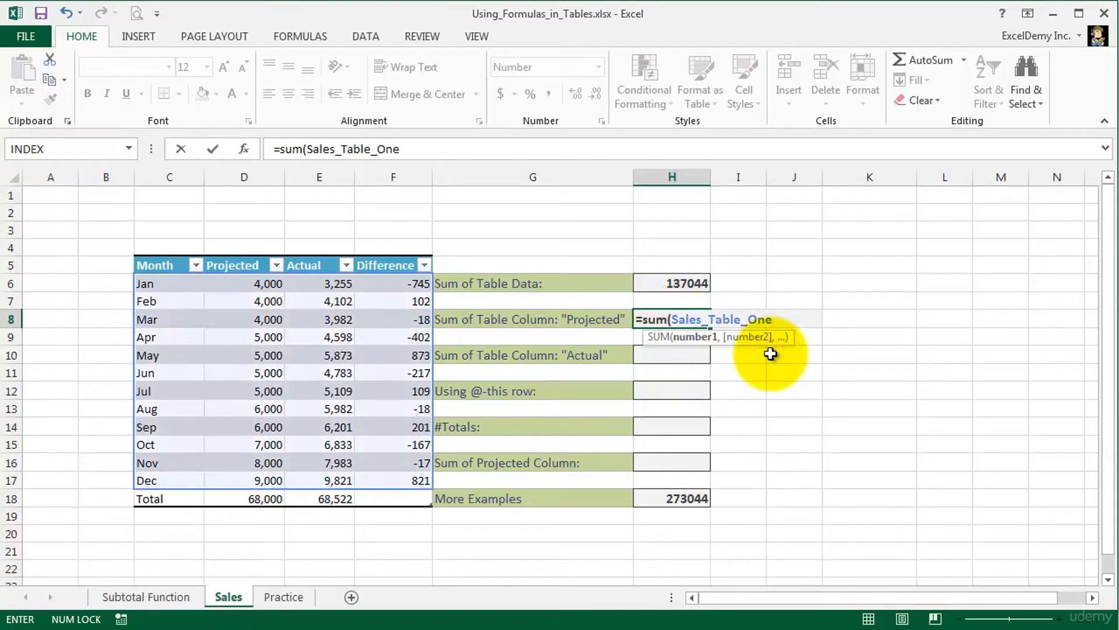
{"action": "type", "text": "["}
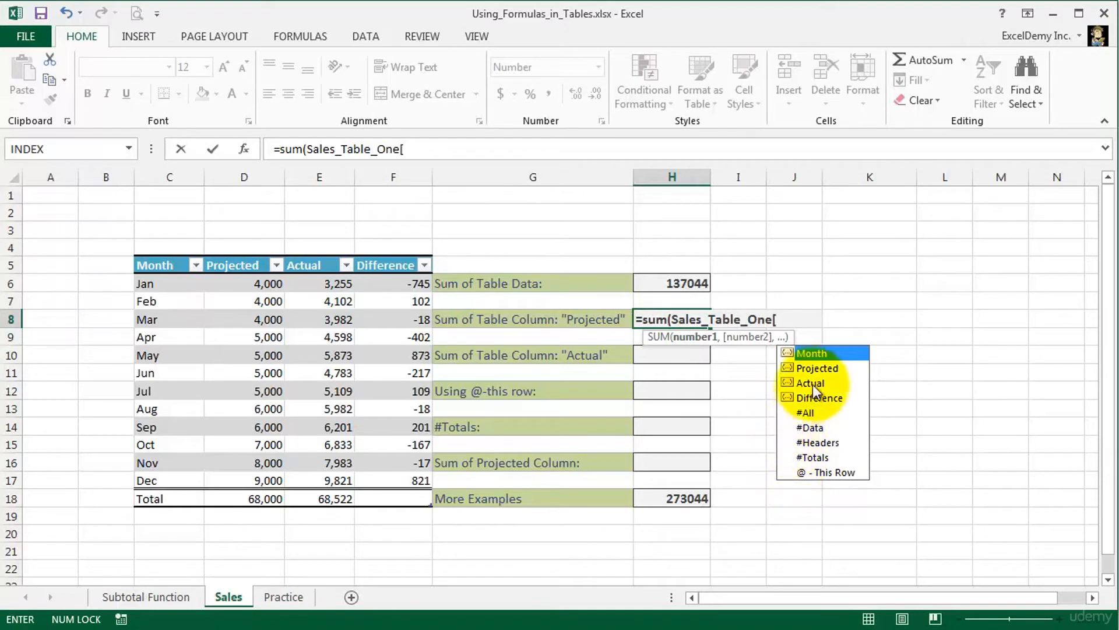
{"action": "double_click", "coordinate": [817, 368]}
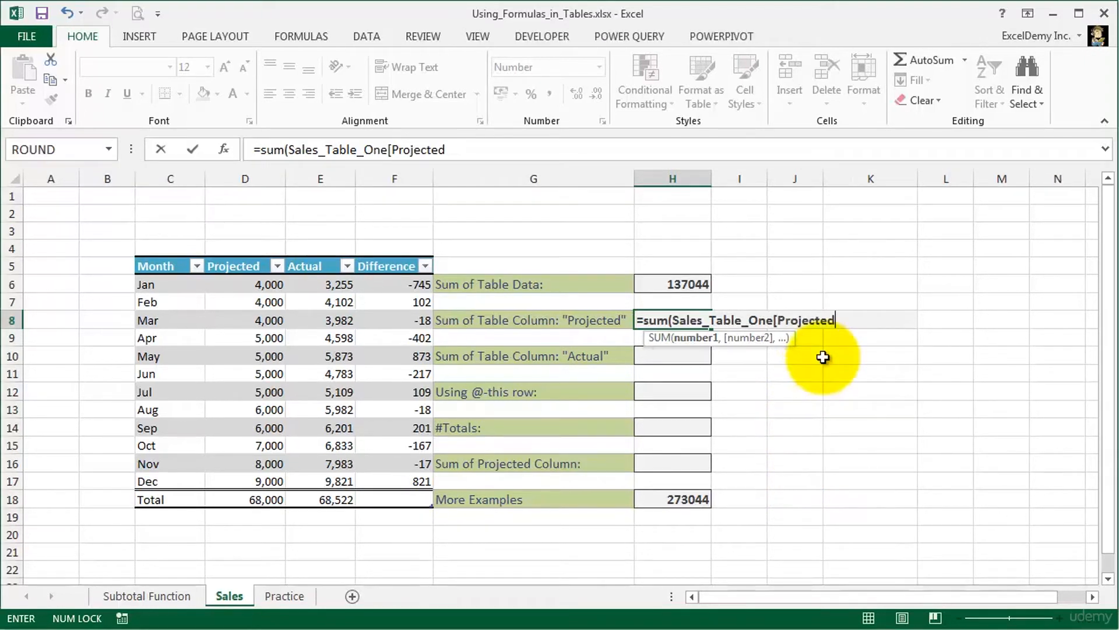
{"action": "type", "text": "]"}
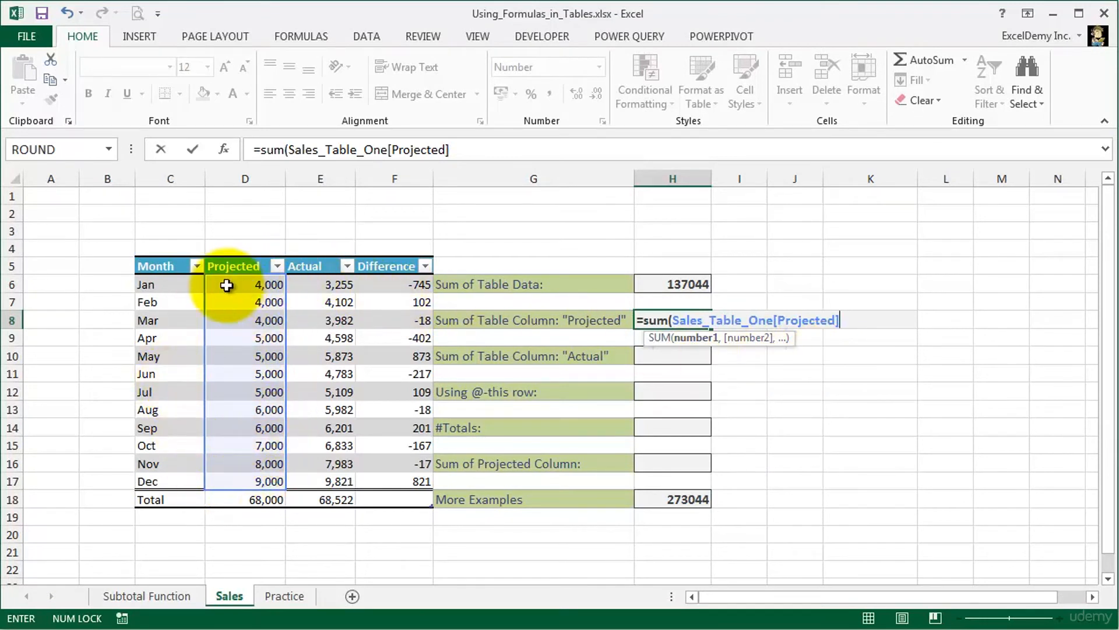
{"action": "key", "text": "Return"}
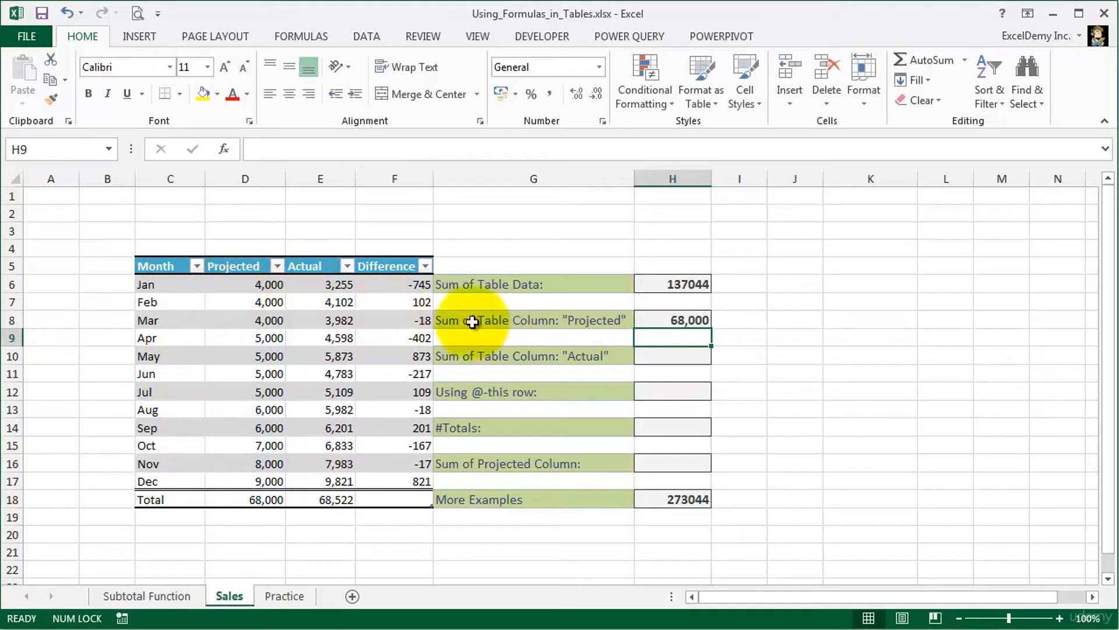
{"action": "left_click", "coordinate": [651, 319]}
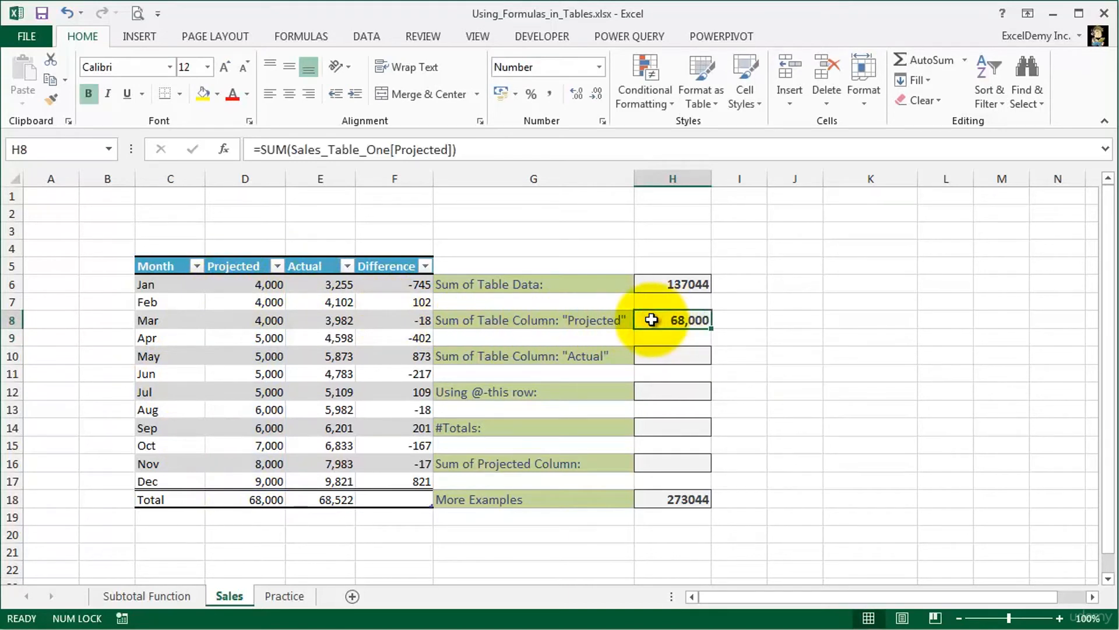
- Enter =SUM(Sales_Table_One[Actual]) in H10 by selecting the Actual column's data, and review the formula
{"action": "left_click", "coordinate": [665, 357]}
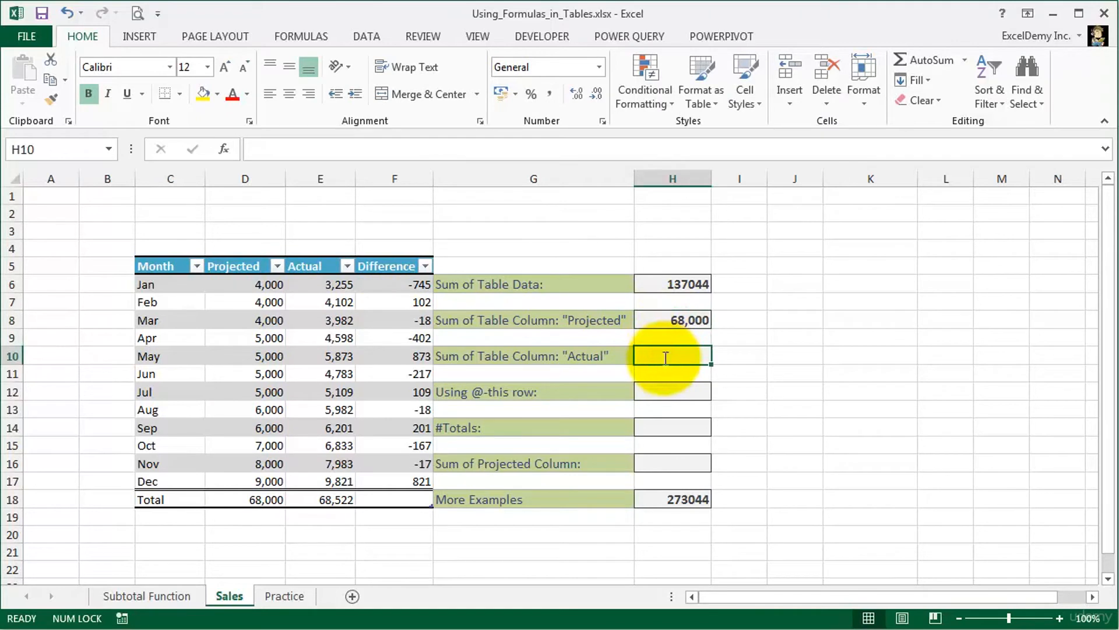
{"action": "type", "text": "=su"}
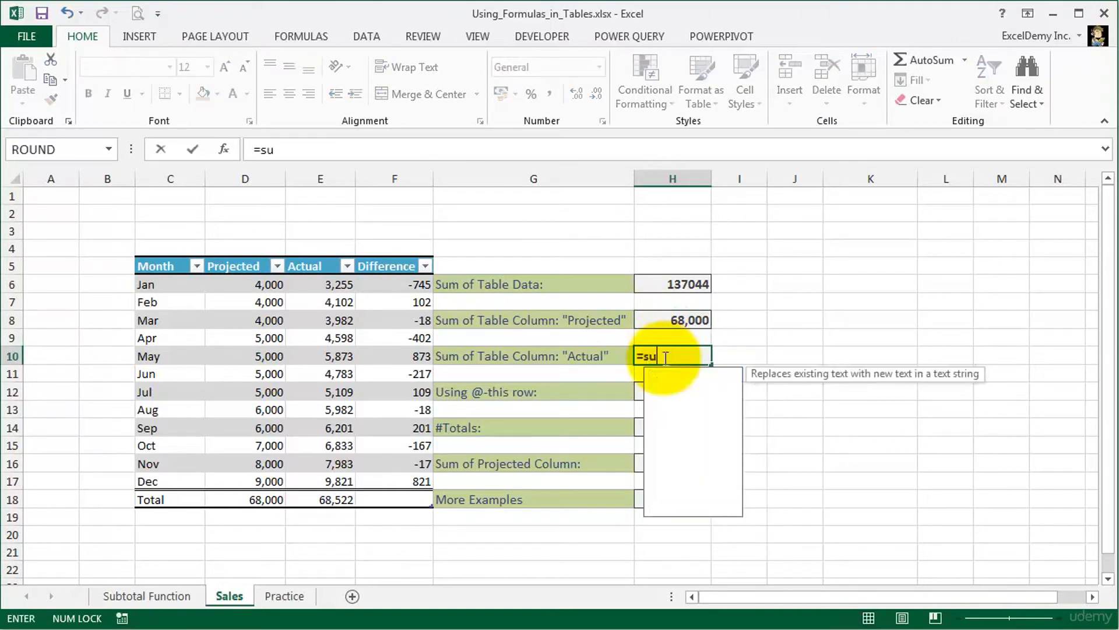
{"action": "type", "text": "m("}
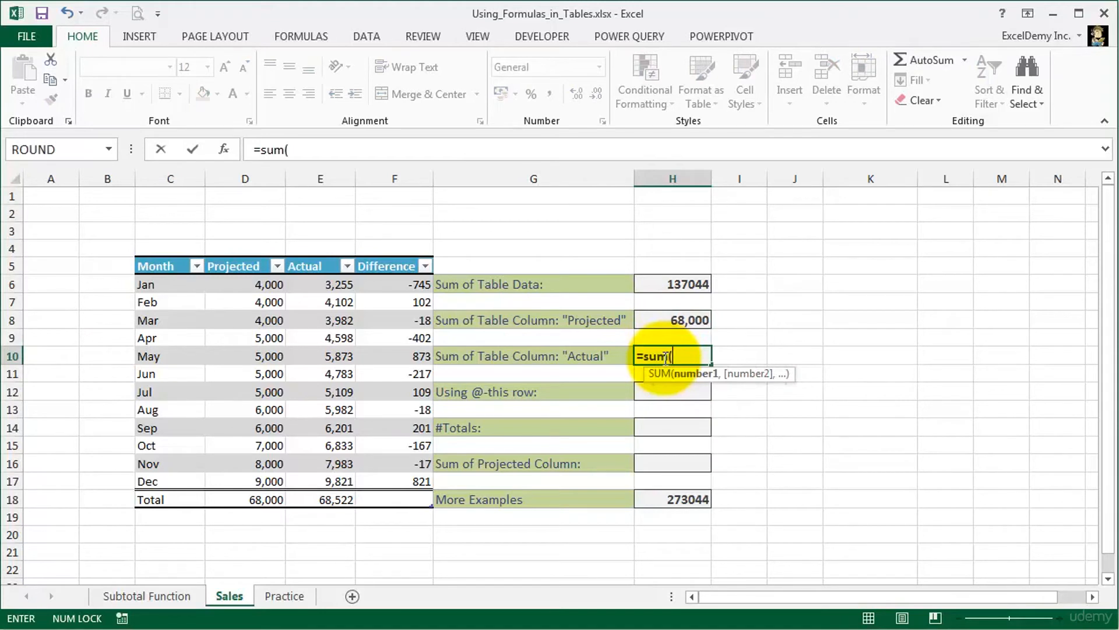
{"action": "left_click_drag", "start_coordinate": [313, 283], "coordinate": [307, 474]}
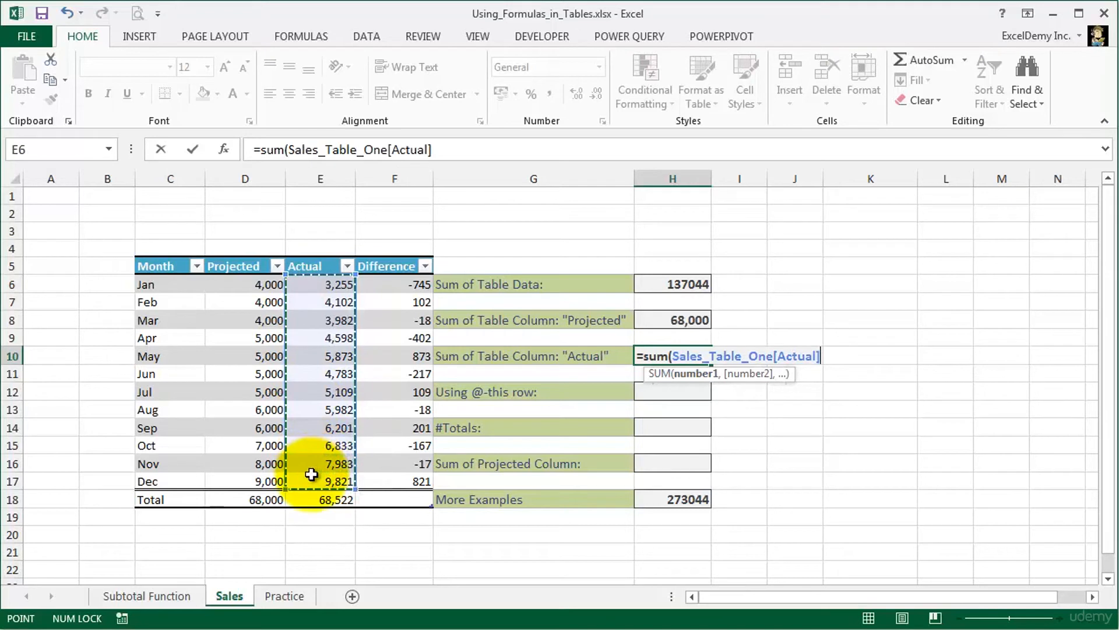
{"action": "key", "text": "Return"}
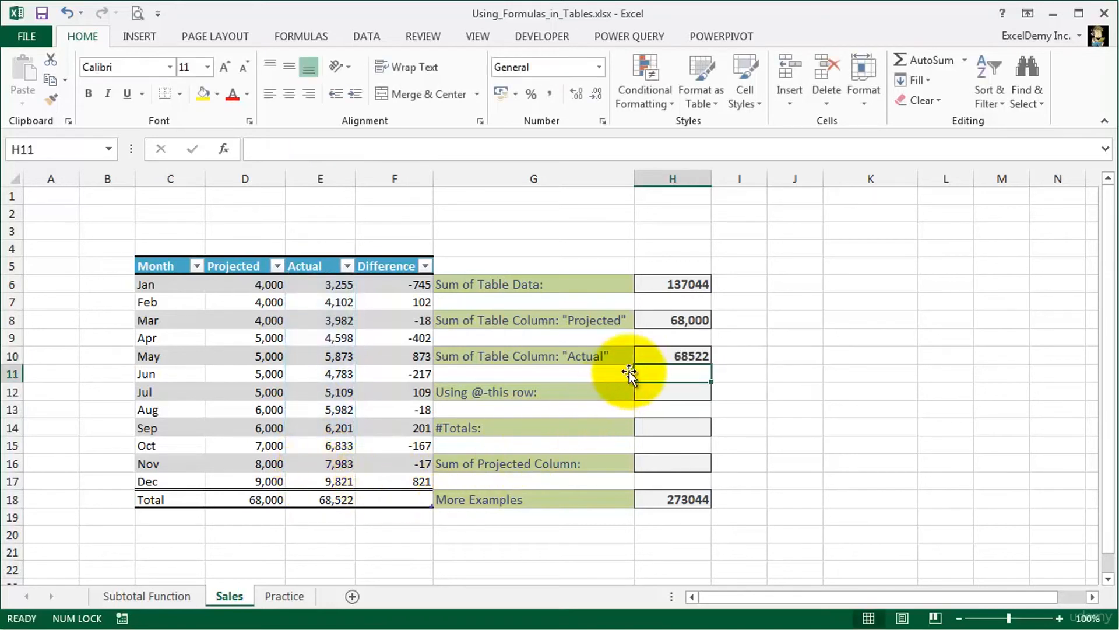
{"action": "left_click", "coordinate": [655, 350]}
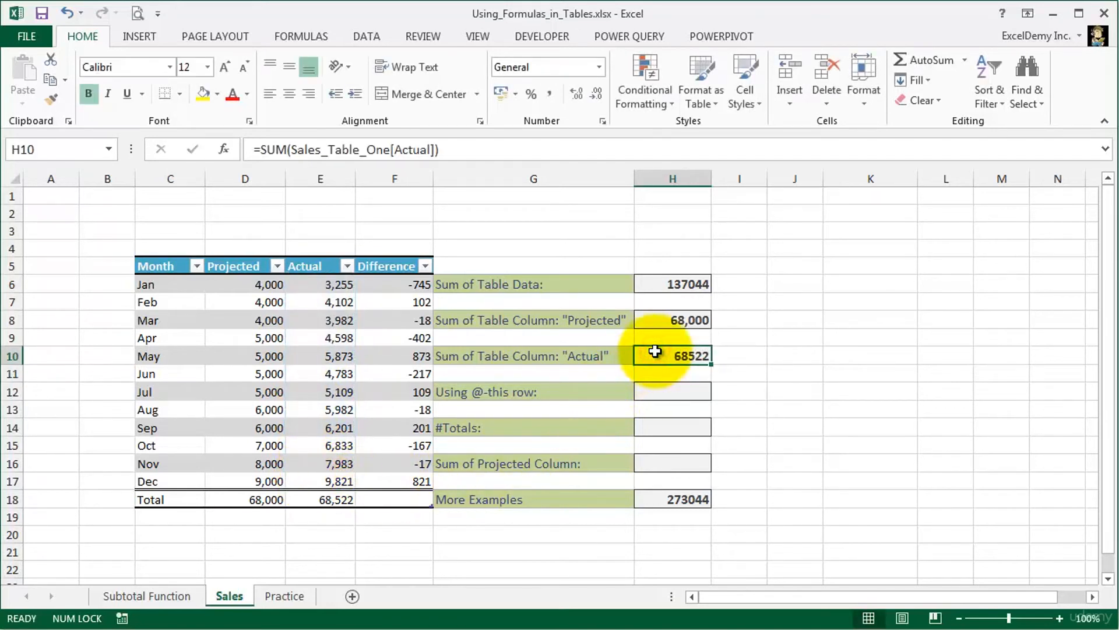
- Begin the Using @-this row formula in H12 with =sum(Sales_Table_One[ and bring up the available table specifiers
{"action": "left_click", "coordinate": [659, 392]}
{"action": "type", "text": "="}
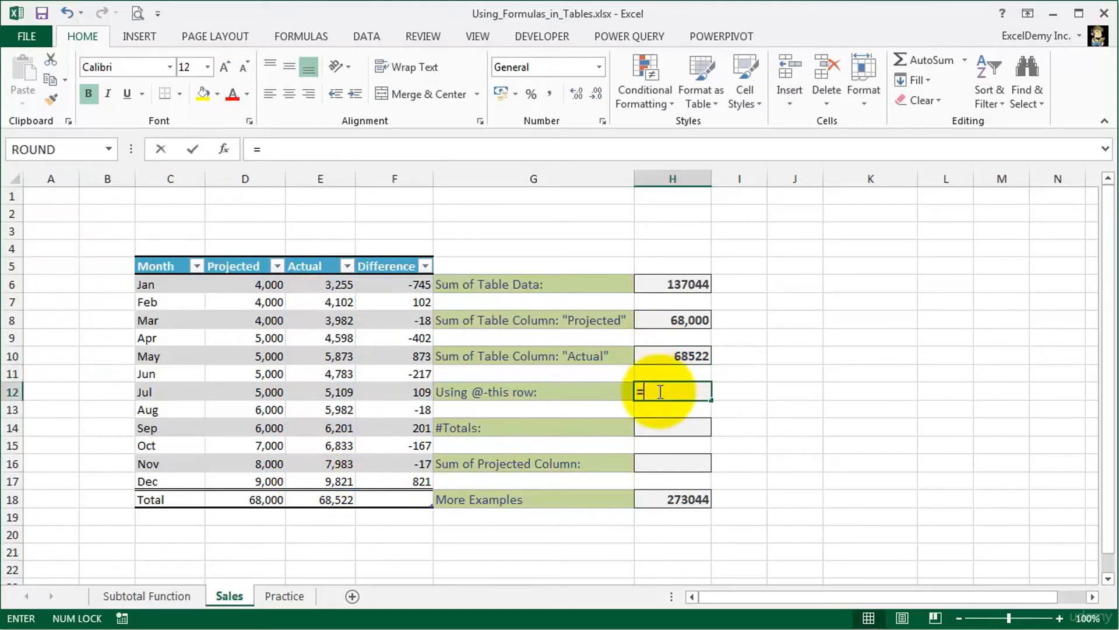
{"action": "type", "text": "sum"}
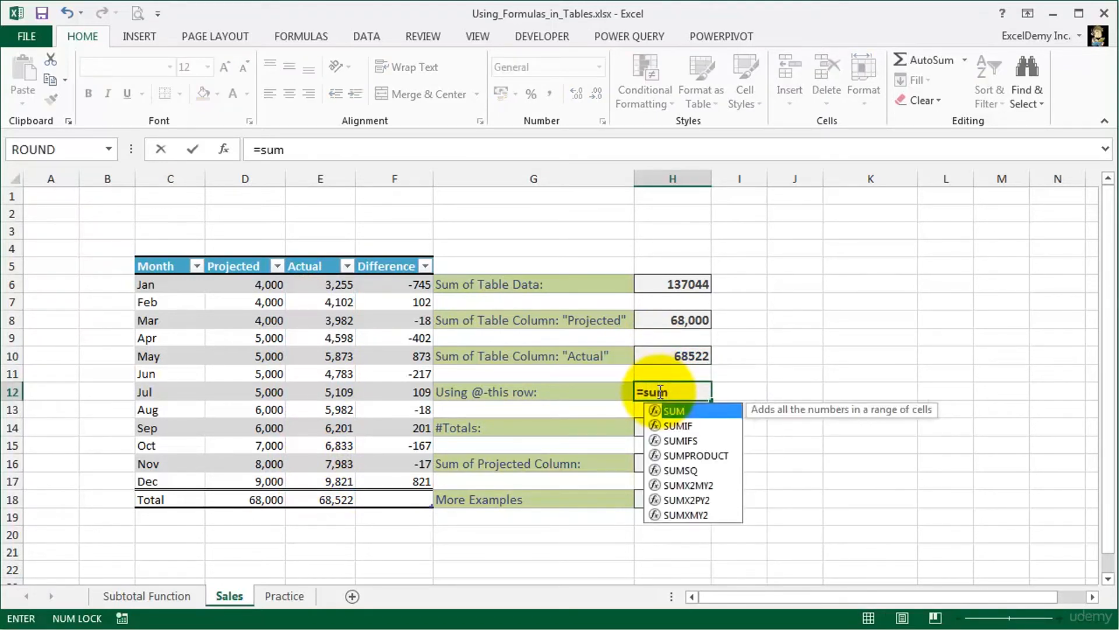
{"action": "type", "text": "(sa"}
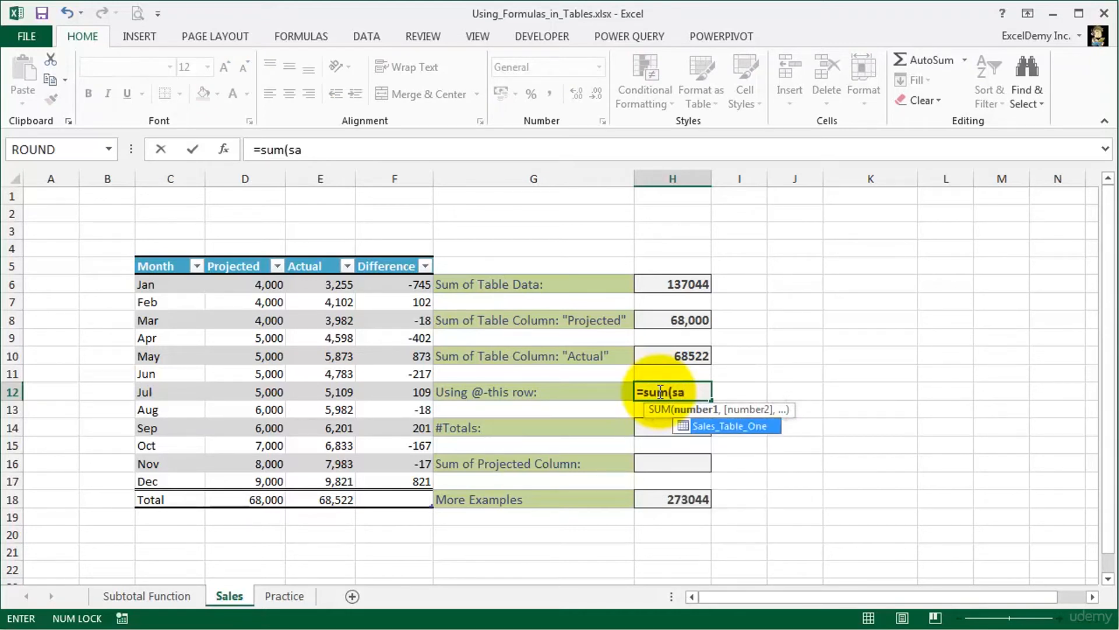
{"action": "key", "text": "Tab"}
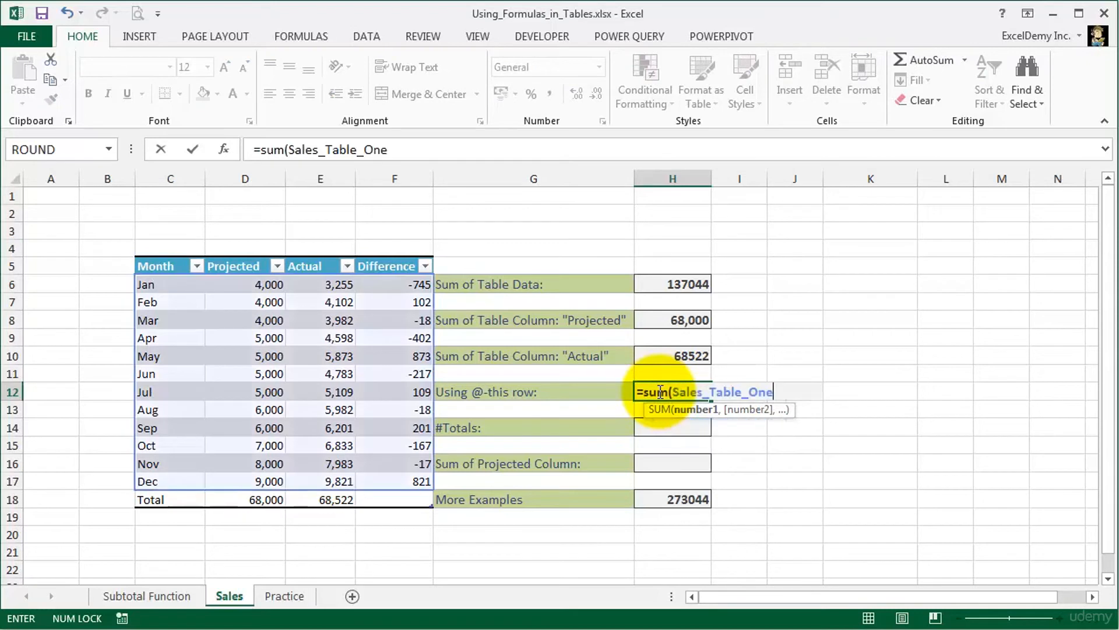
{"action": "type", "text": "["}
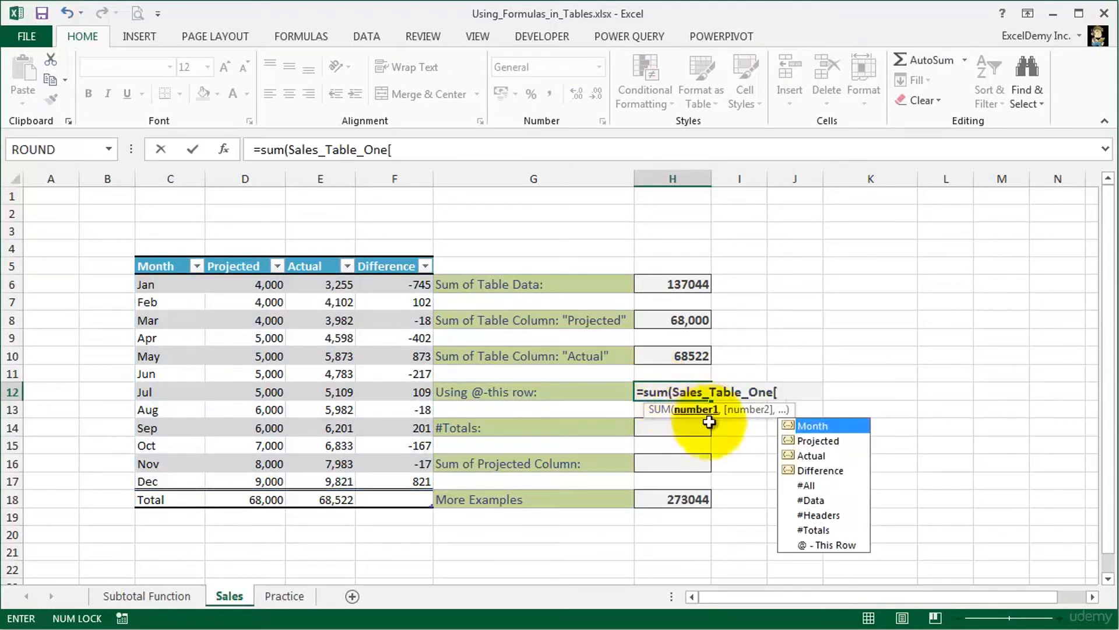
- Try the #All specifier in the H12 formula to see which part of the table it covers, and remove it
{"action": "double_click", "coordinate": [806, 485]}
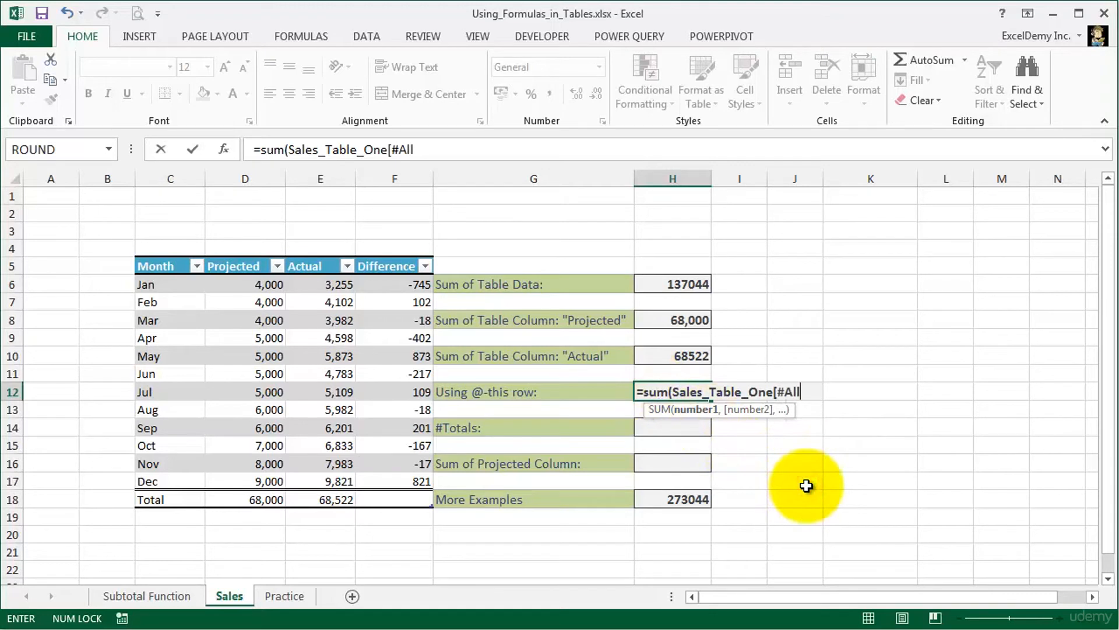
{"action": "type", "text": "]"}
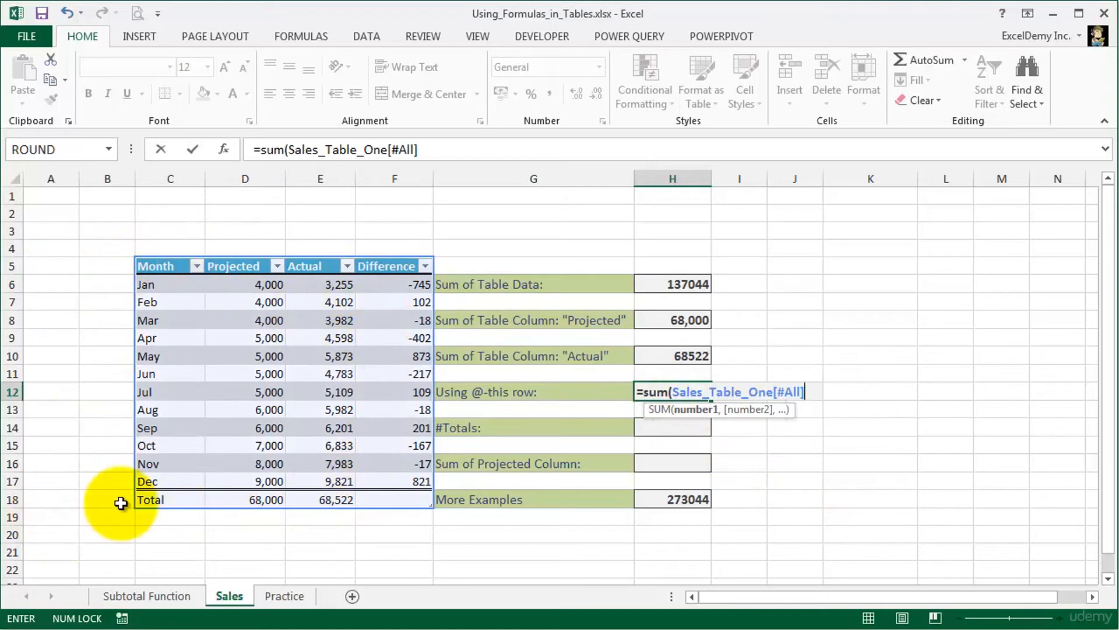
{"action": "key", "text": "BackSpace"}
{"action": "key", "text": "BackSpace"}
{"action": "key", "text": "BackSpace"}
{"action": "key", "text": "BackSpace"}
{"action": "key", "text": "BackSpace"}
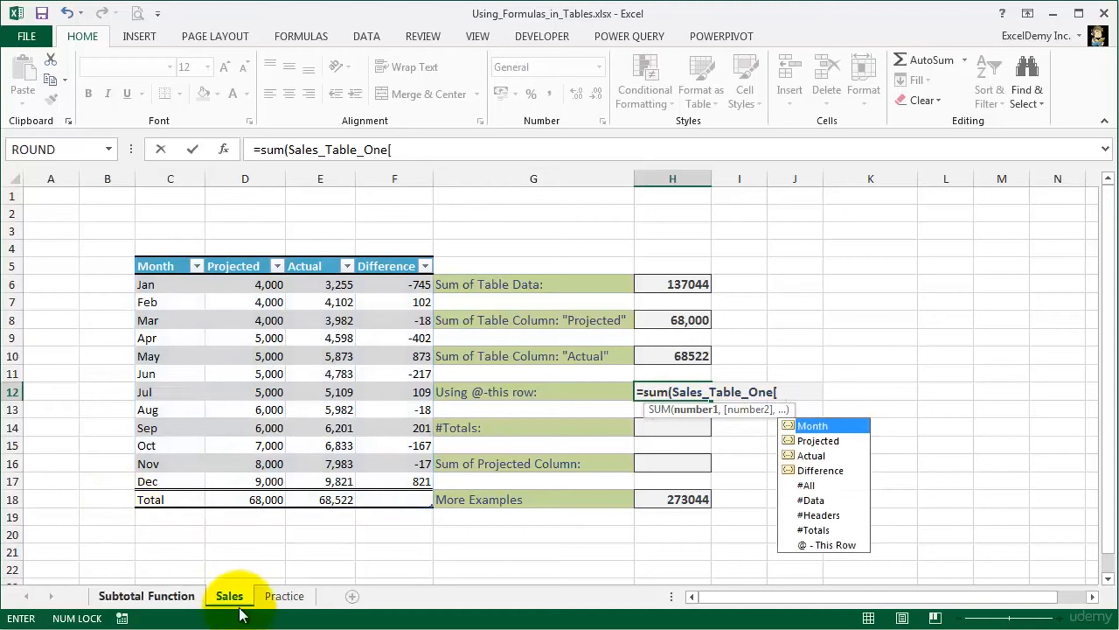
- Try the #Data specifier in the H12 formula to see the range it refers to, and remove it
{"action": "left_click", "coordinate": [809, 500]}
{"action": "left_click", "coordinate": [809, 500]}
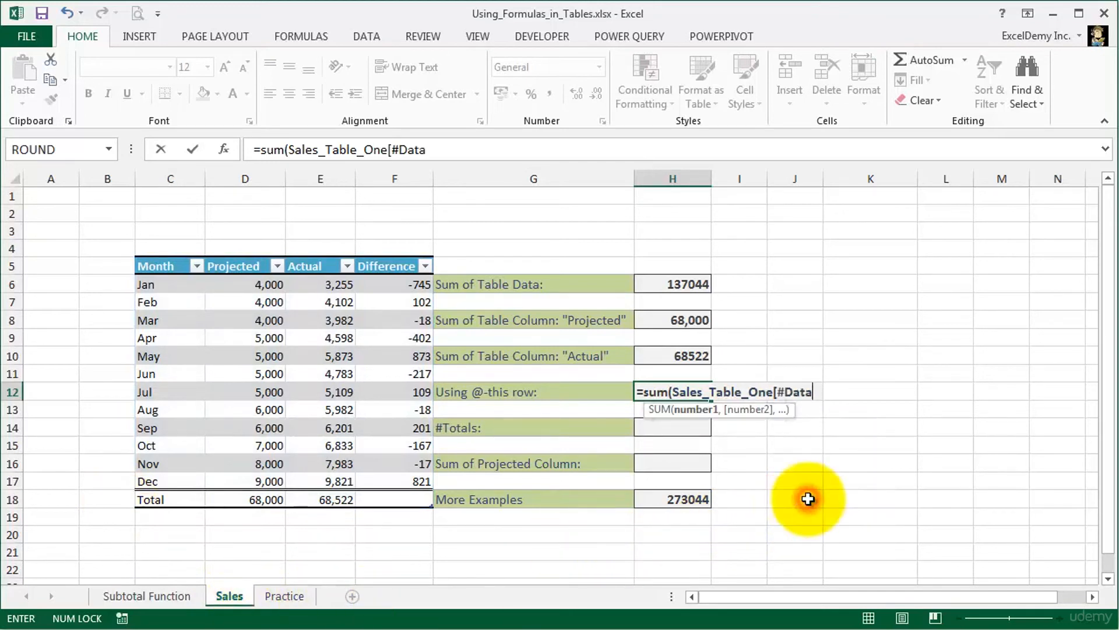
{"action": "type", "text": "]"}
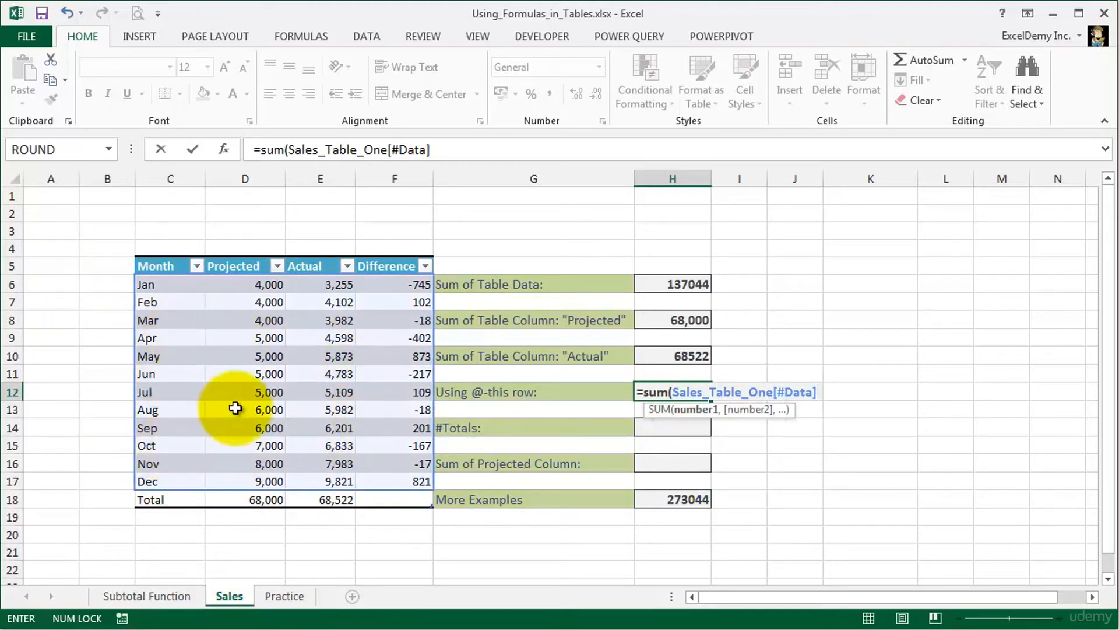
{"action": "key", "text": "BackSpace"}
{"action": "key", "text": "BackSpace"}
{"action": "key", "text": "BackSpace"}
{"action": "key", "text": "BackSpace"}
{"action": "key", "text": "BackSpace"}
{"action": "key", "text": "BackSpace"}
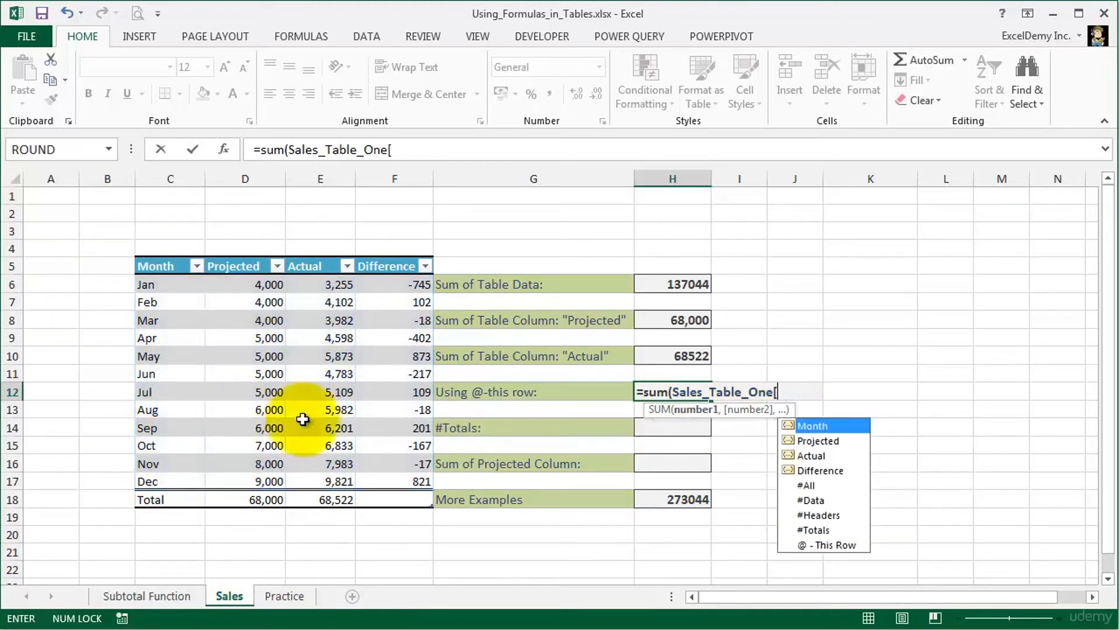
- Try the #Headers specifier in the H12 formula to see which row it covers, and remove it
{"action": "double_click", "coordinate": [810, 514]}
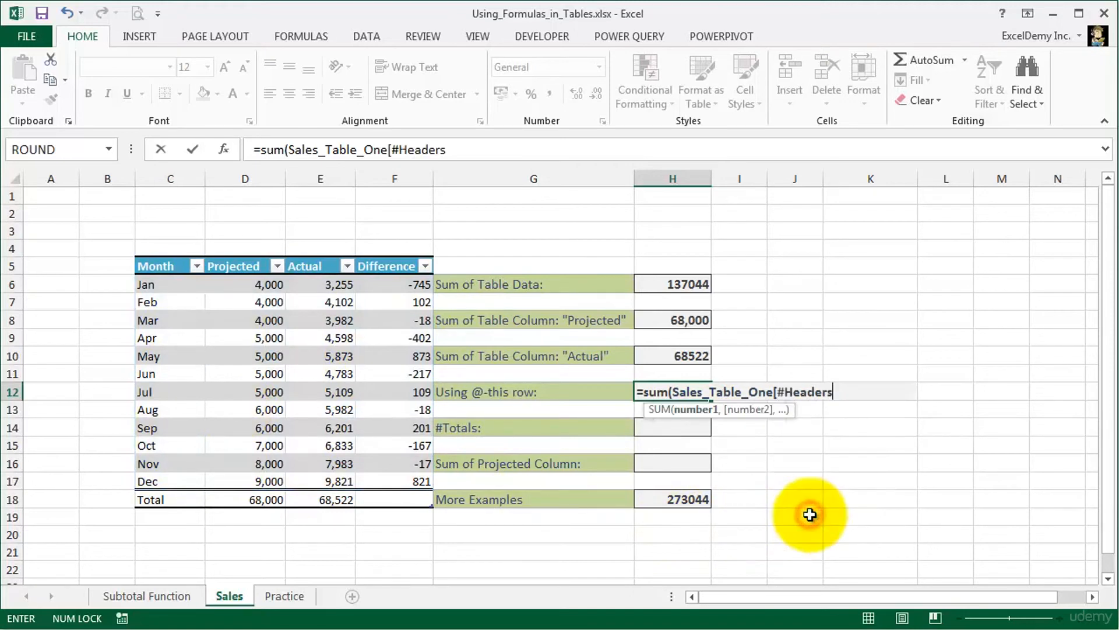
{"action": "type", "text": "]"}
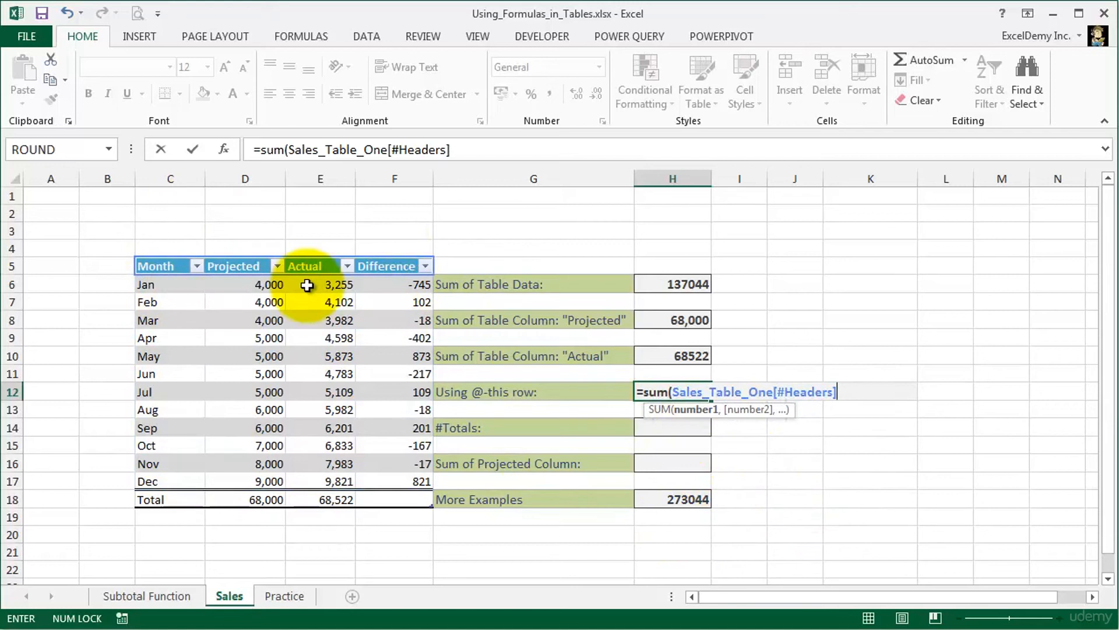
{"action": "key", "text": "BackSpace"}
{"action": "key", "text": "BackSpace"}
{"action": "key", "text": "BackSpace"}
{"action": "key", "text": "BackSpace"}
{"action": "key", "text": "BackSpace"}
{"action": "key", "text": "BackSpace"}
{"action": "key", "text": "BackSpace"}
{"action": "key", "text": "BackSpace"}
{"action": "key", "text": "BackSpace"}
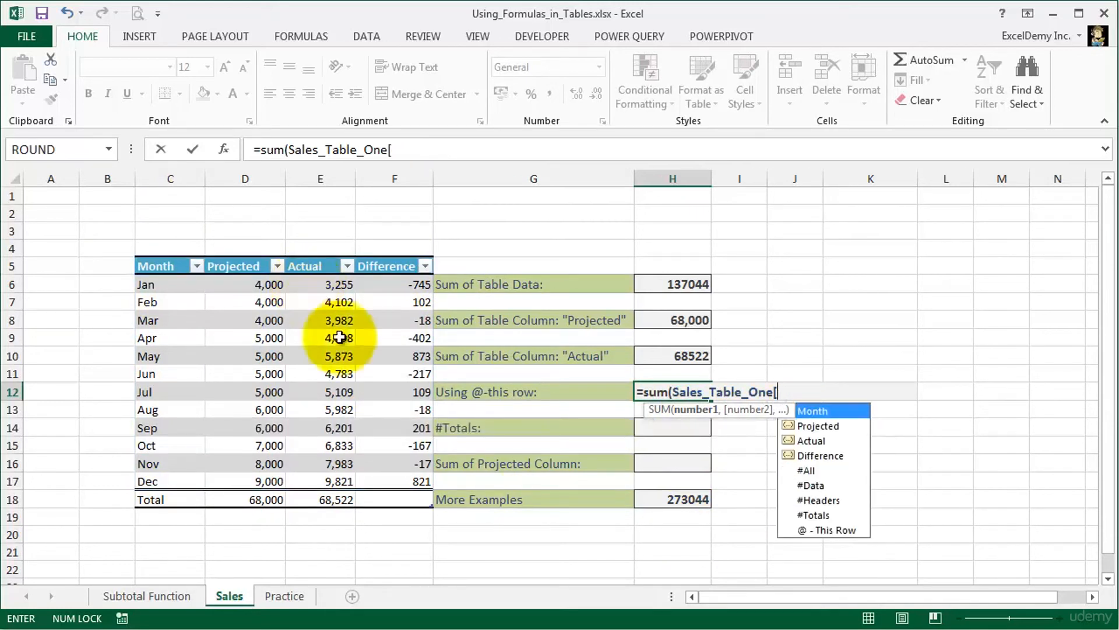
{"action": "double_click", "coordinate": [830, 530]}
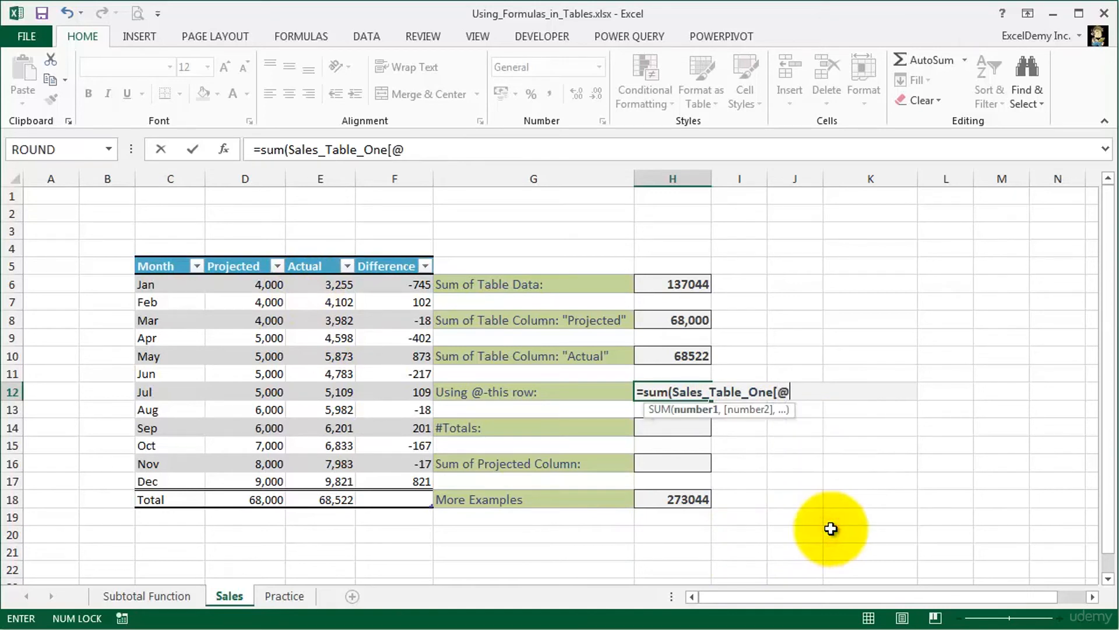
{"action": "type", "text": "]"}
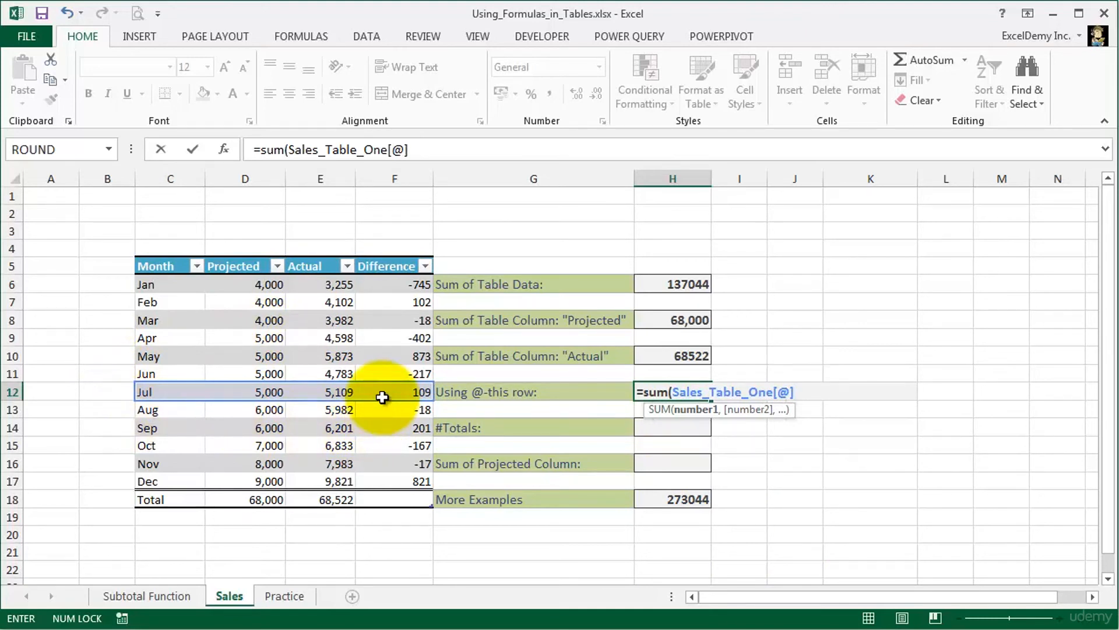
{"action": "key", "text": "BackSpace"}
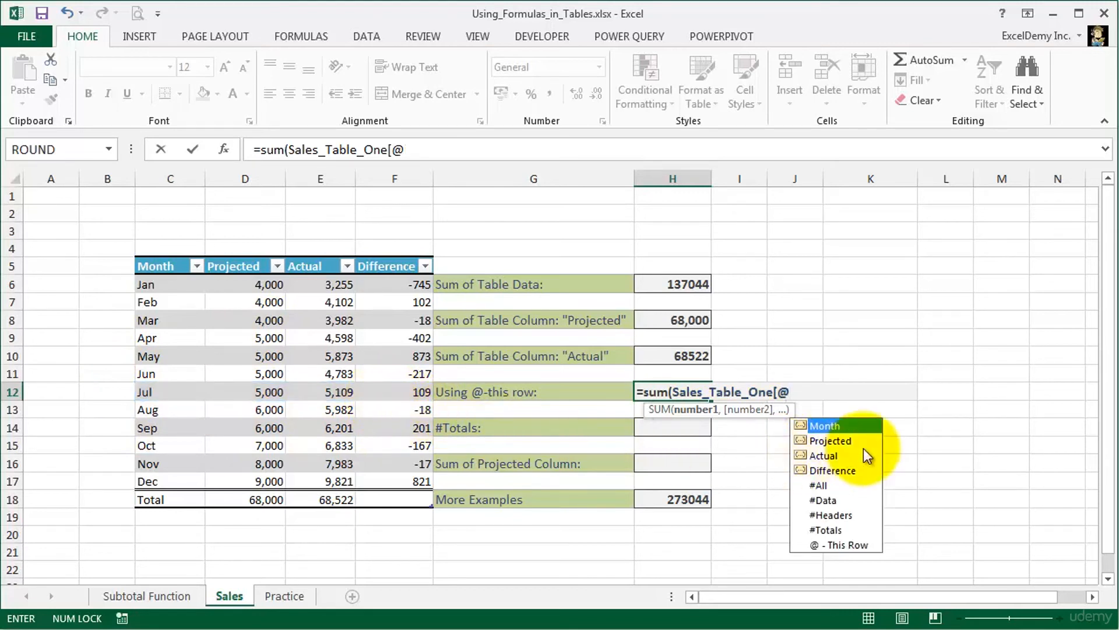
{"action": "double_click", "coordinate": [845, 442]}
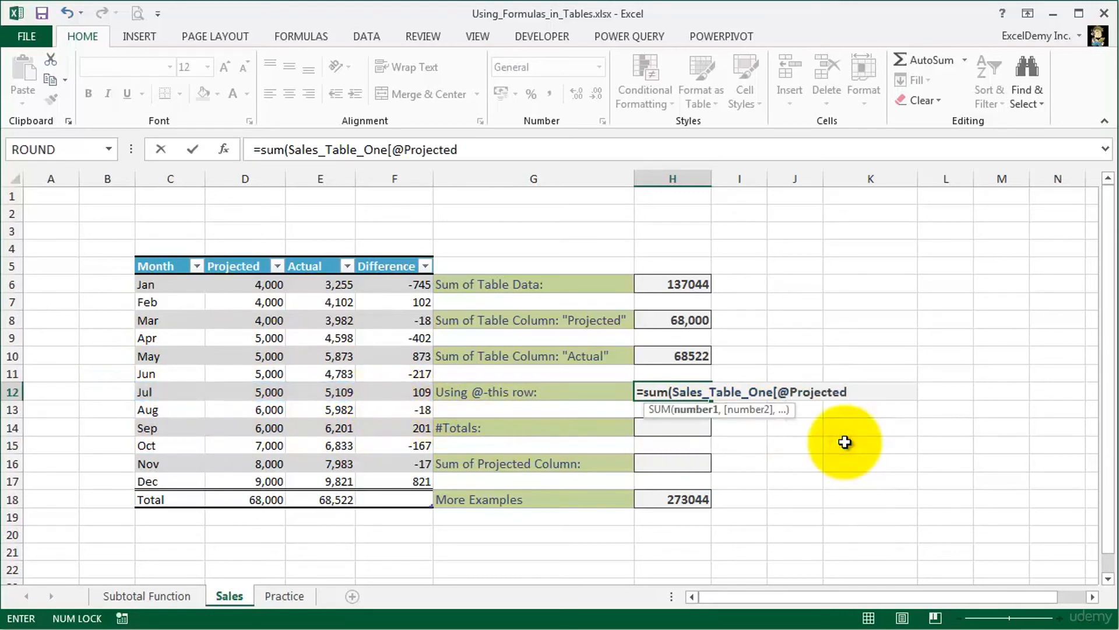
{"action": "type", "text": "]"}
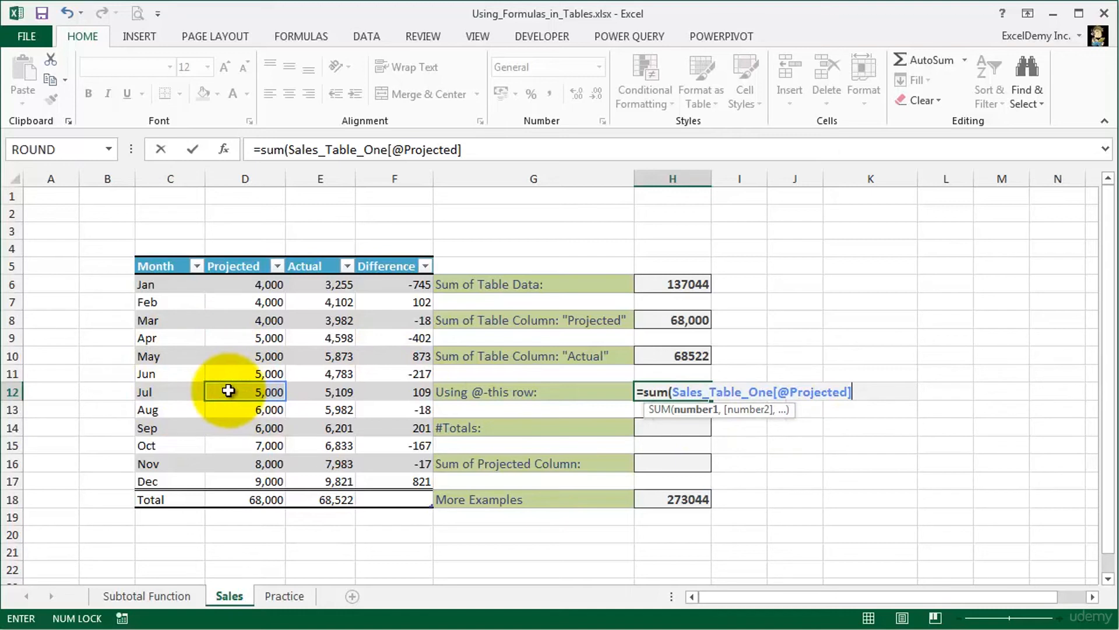
{"action": "key", "text": "Return"}
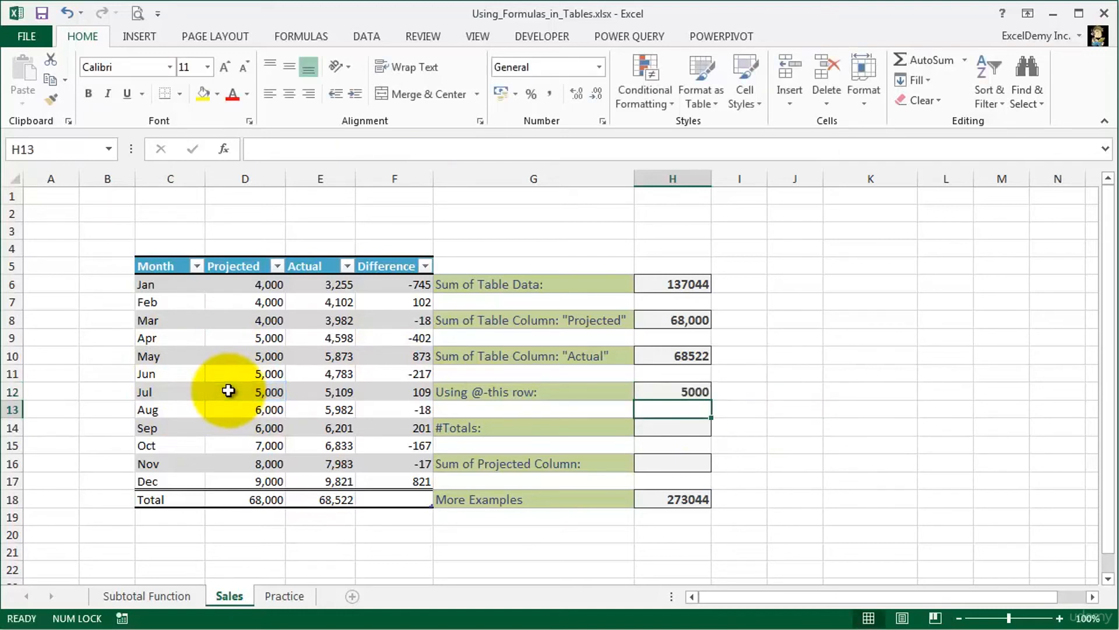
{"action": "left_click", "coordinate": [654, 393]}
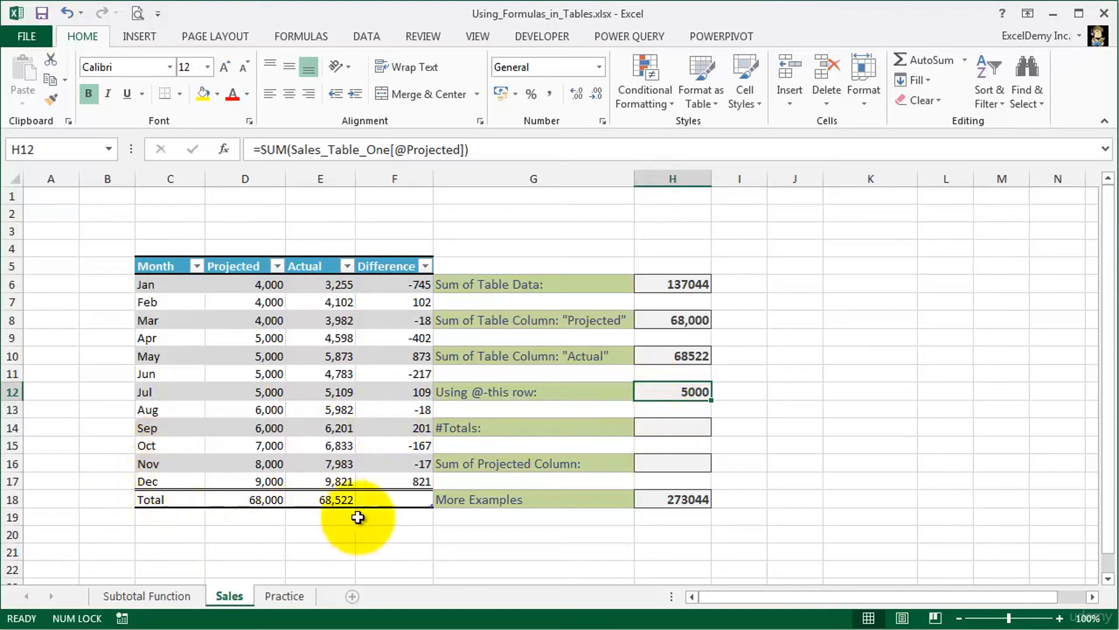
- Enter =SUM(Sales_Table_One[#Totals]) in H14 for the #Totals summary, and review the formula
{"action": "left_click", "coordinate": [647, 426]}
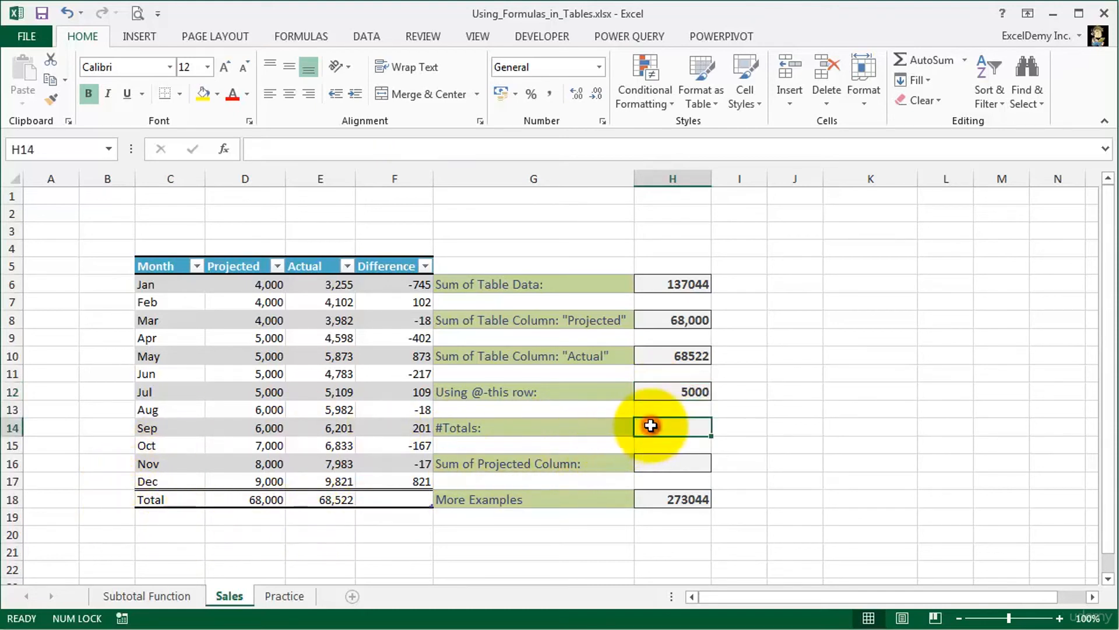
{"action": "type", "text": "="}
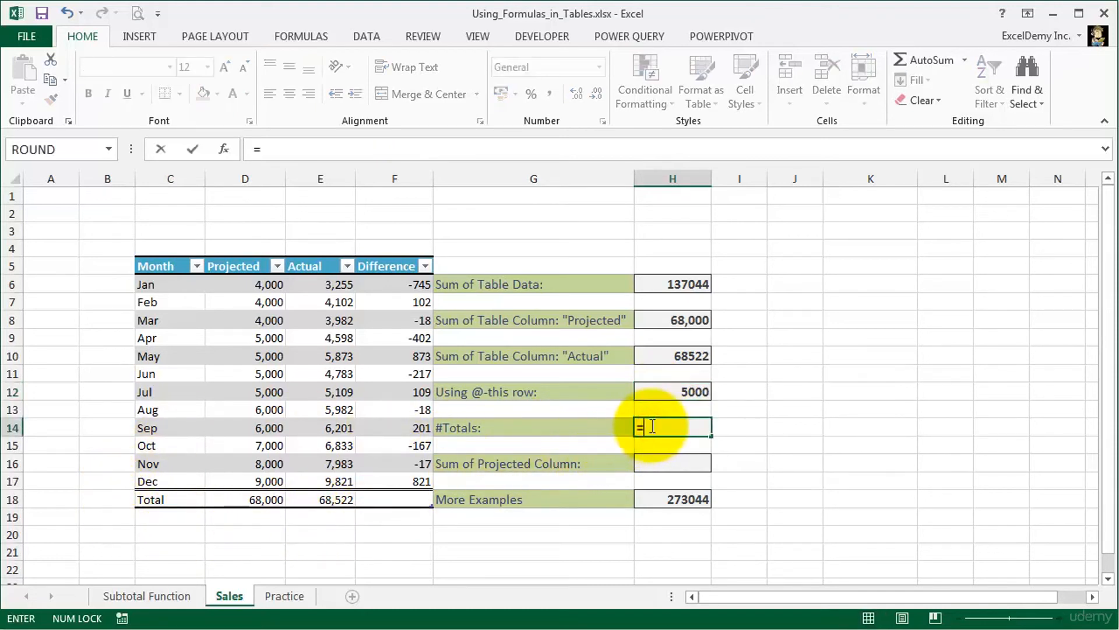
{"action": "type", "text": "sum("}
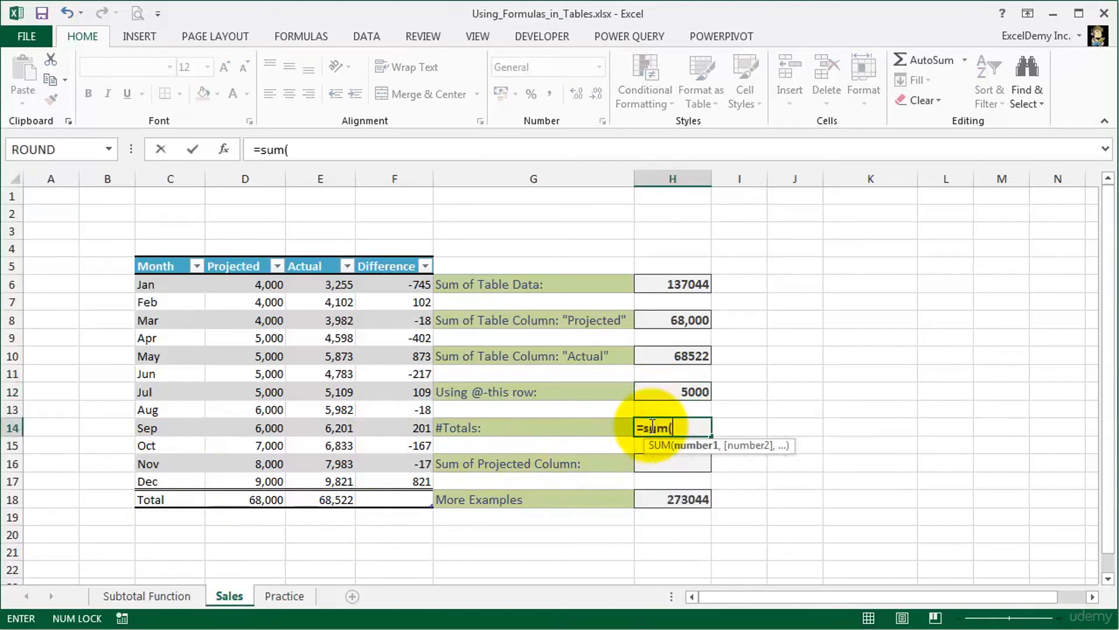
{"action": "type", "text": "sa"}
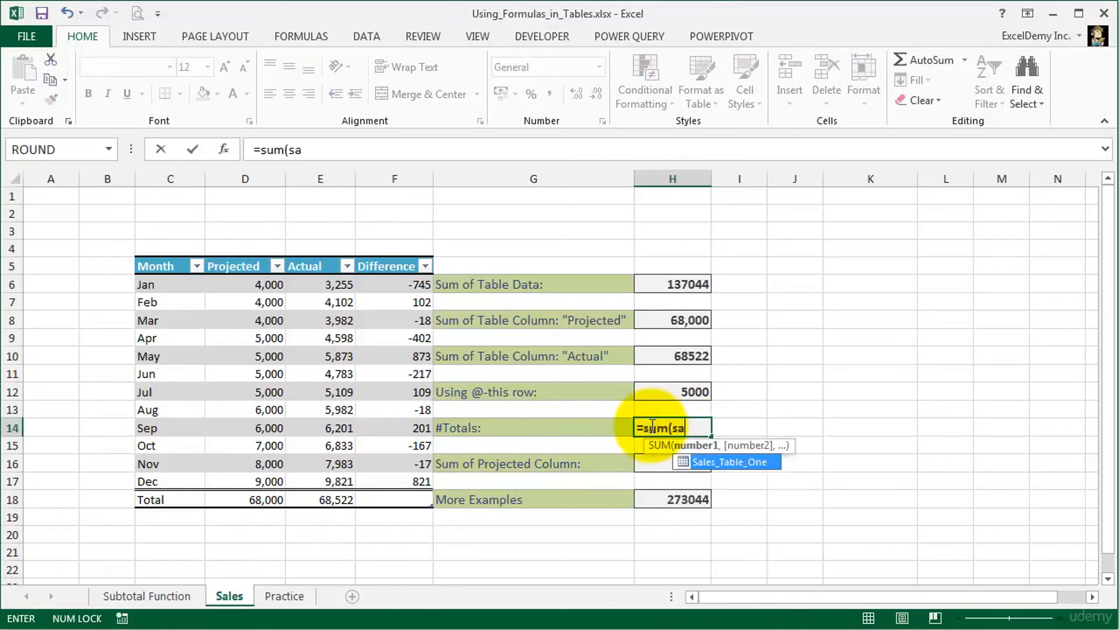
{"action": "double_click", "coordinate": [770, 460]}
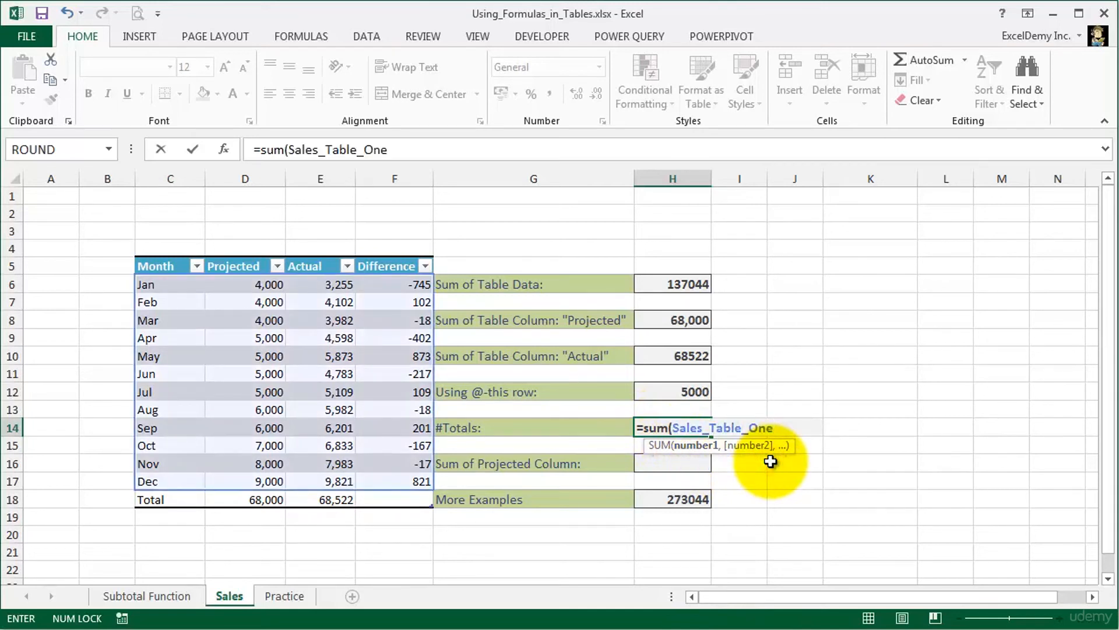
{"action": "type", "text": "["}
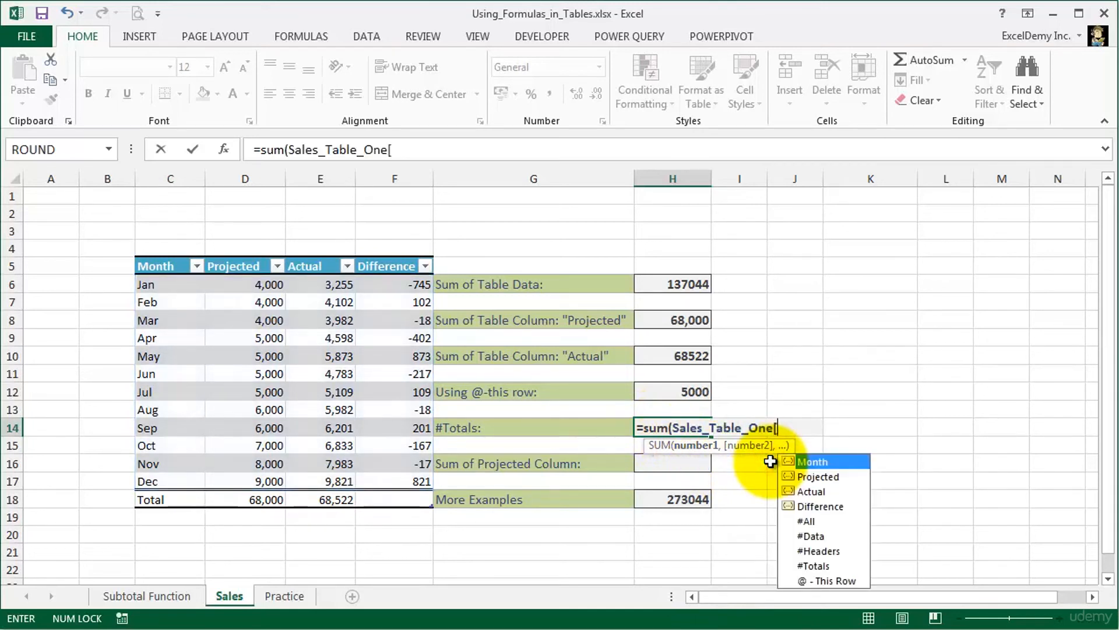
{"action": "double_click", "coordinate": [803, 563]}
{"action": "type", "text": "]"}
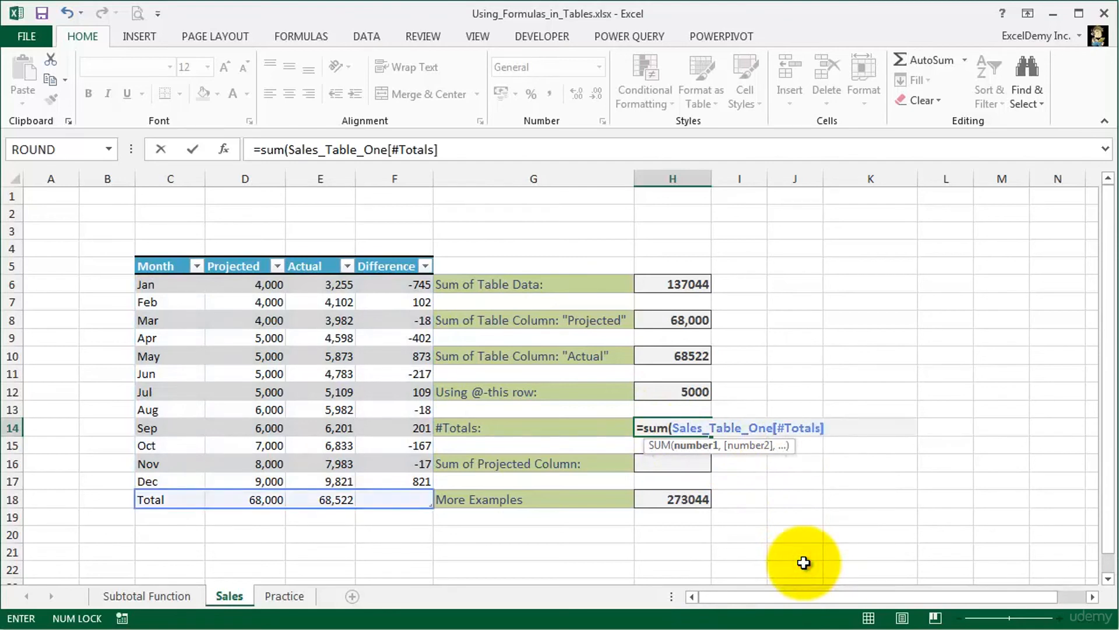
{"action": "key", "text": "Return"}
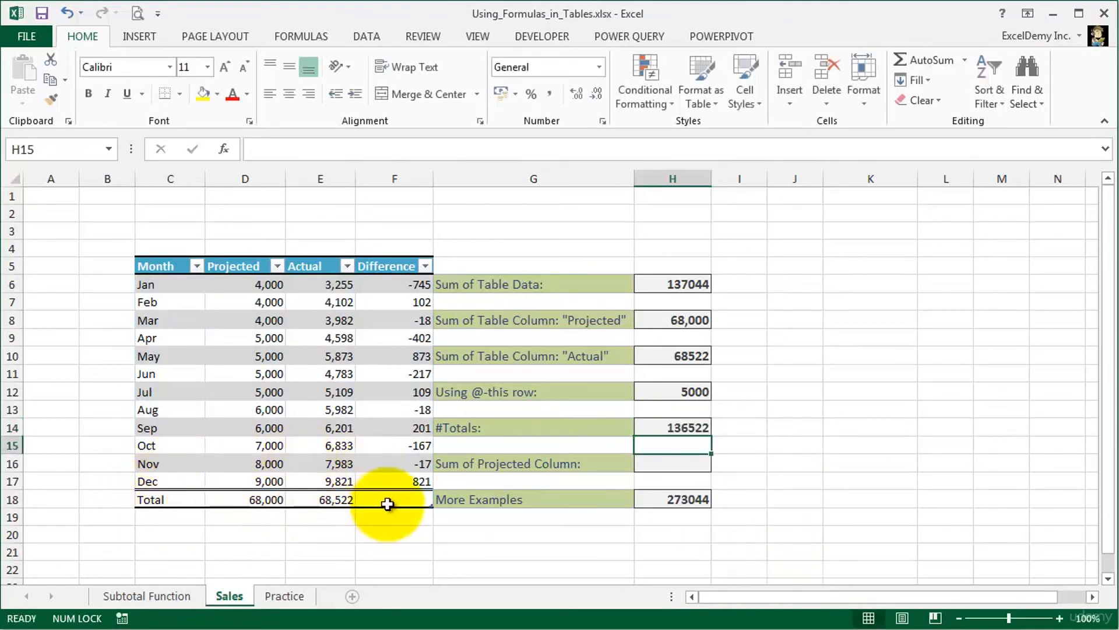
{"action": "left_click", "coordinate": [656, 426]}
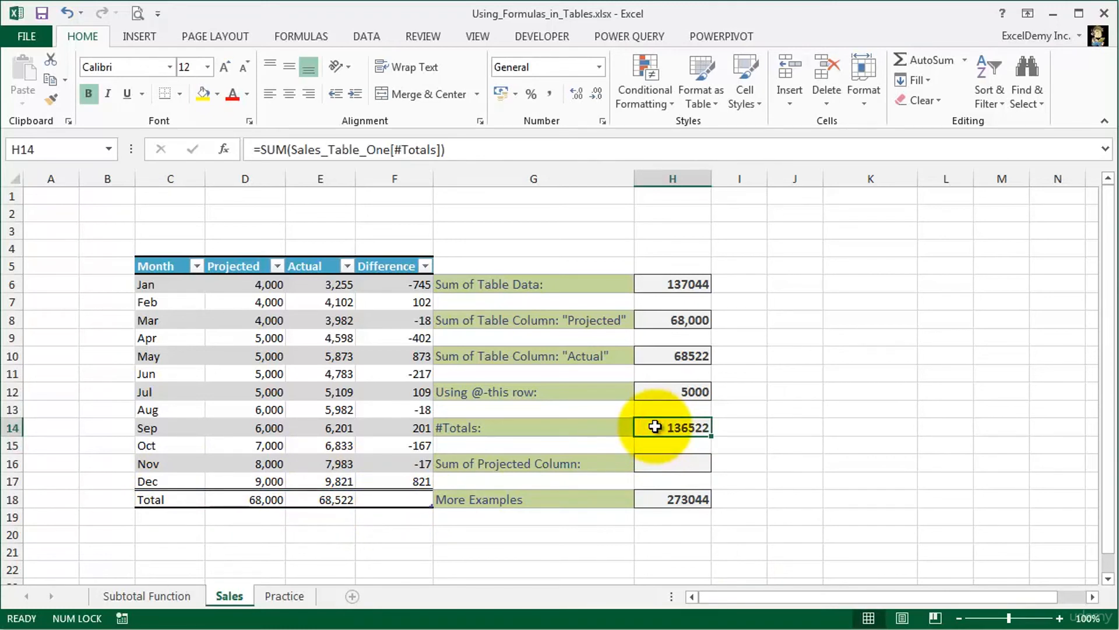
- Begin the Sum of Projected Column formula in H16 with =sum(Sales_Table_One[[ to bring up the table specifiers
{"action": "left_click", "coordinate": [657, 463]}
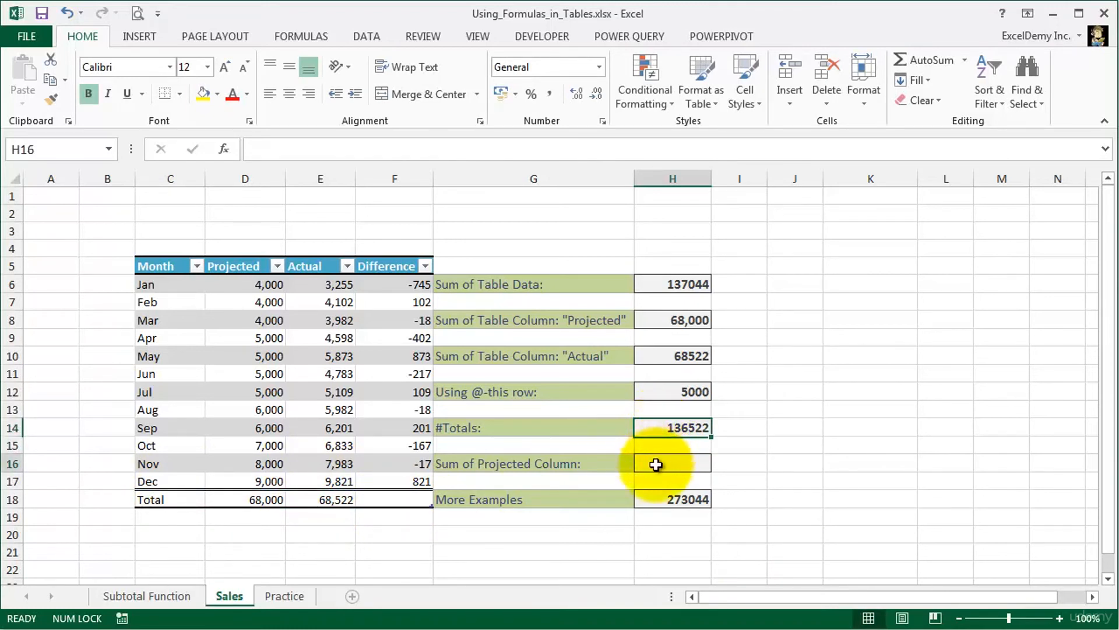
{"action": "type", "text": "="}
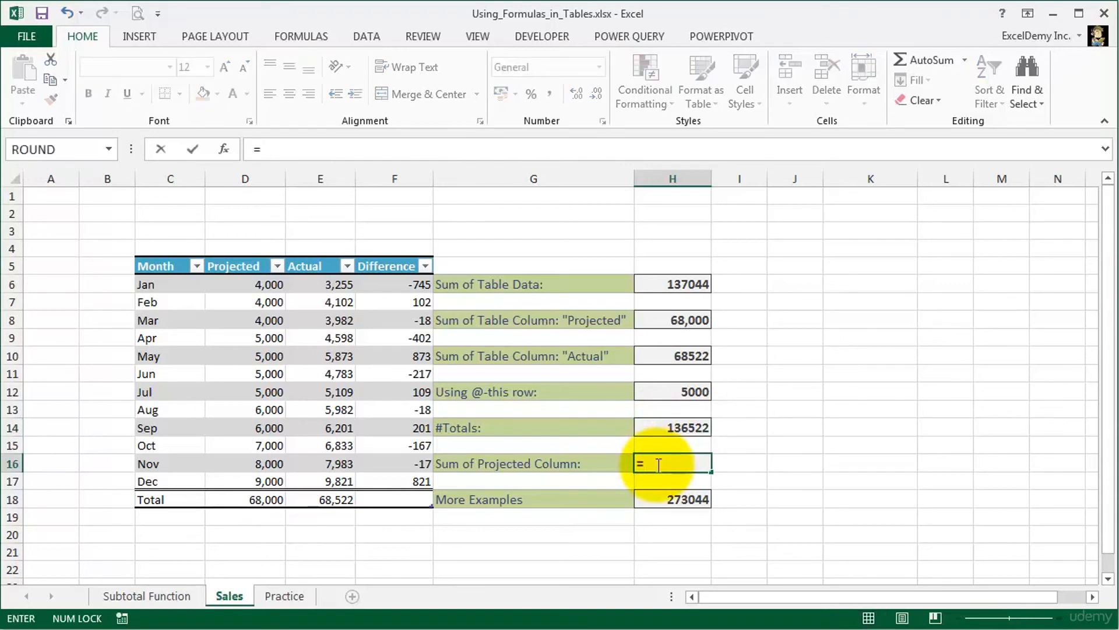
{"action": "type", "text": "sum"}
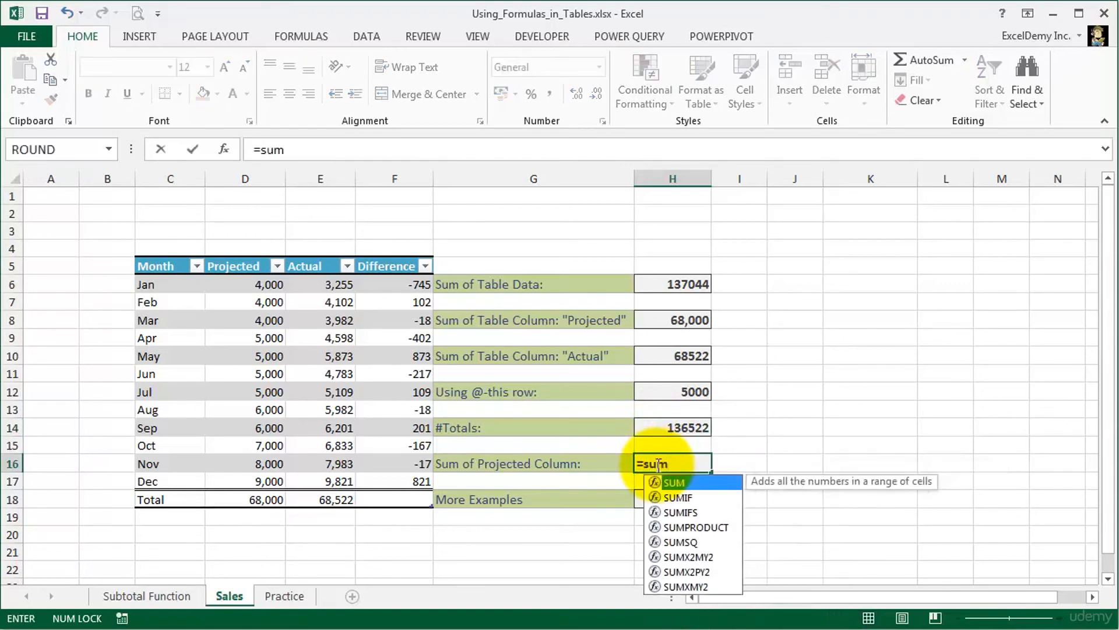
{"action": "type", "text": "(sa"}
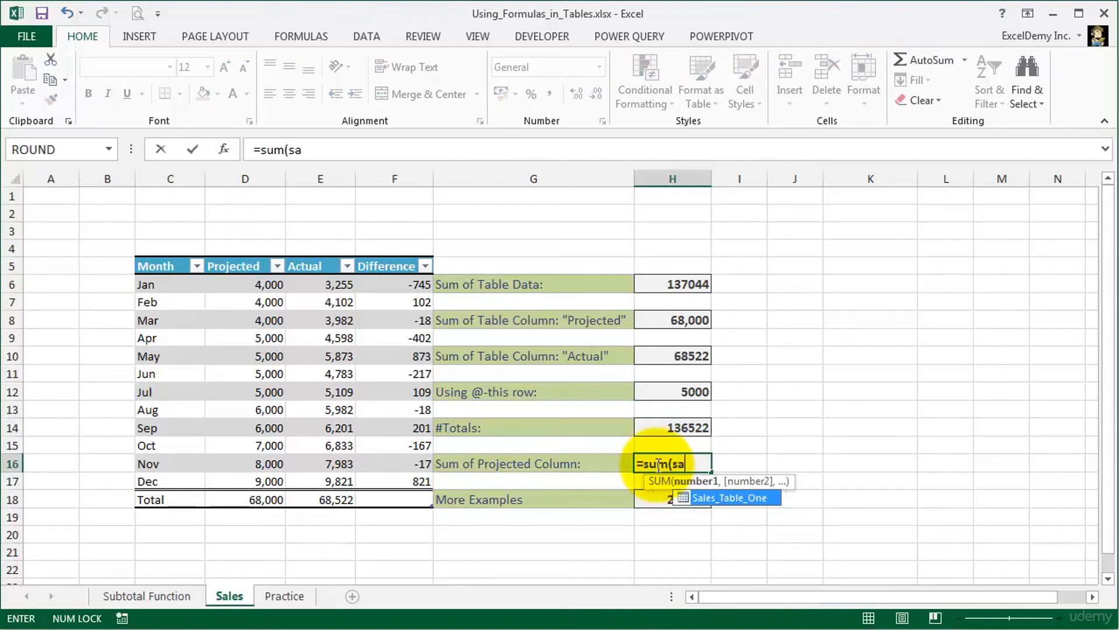
{"action": "double_click", "coordinate": [774, 500]}
{"action": "type", "text": "[["}
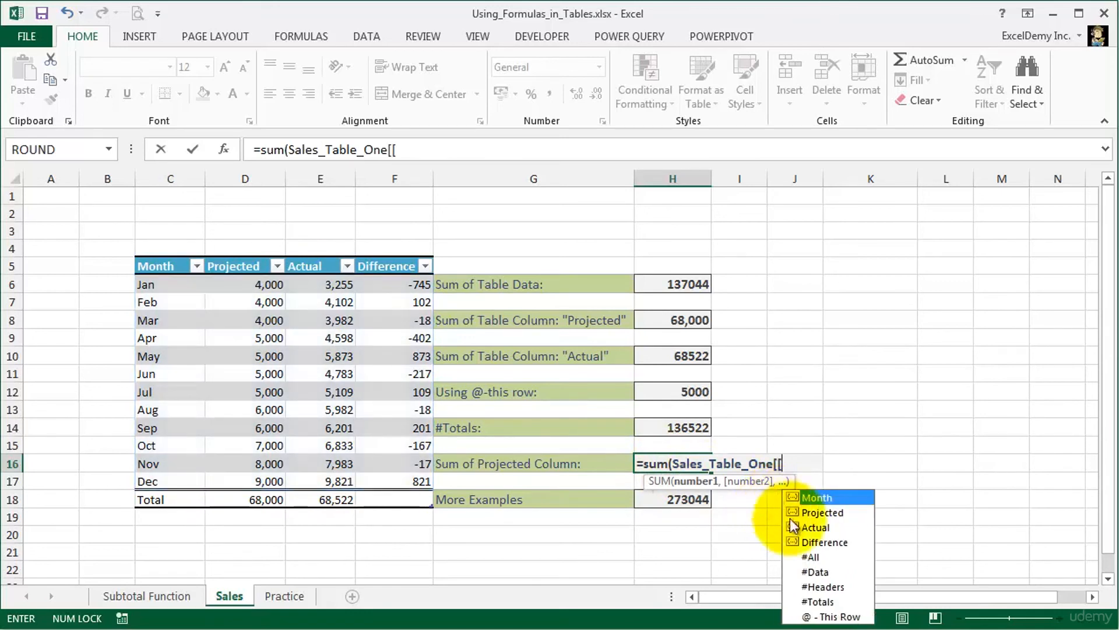
- Complete the H16 formula as =SUM(Sales_Table_One[[#All],[Projected]]) and review it
{"action": "double_click", "coordinate": [810, 556]}
{"action": "type", "text": "],"}
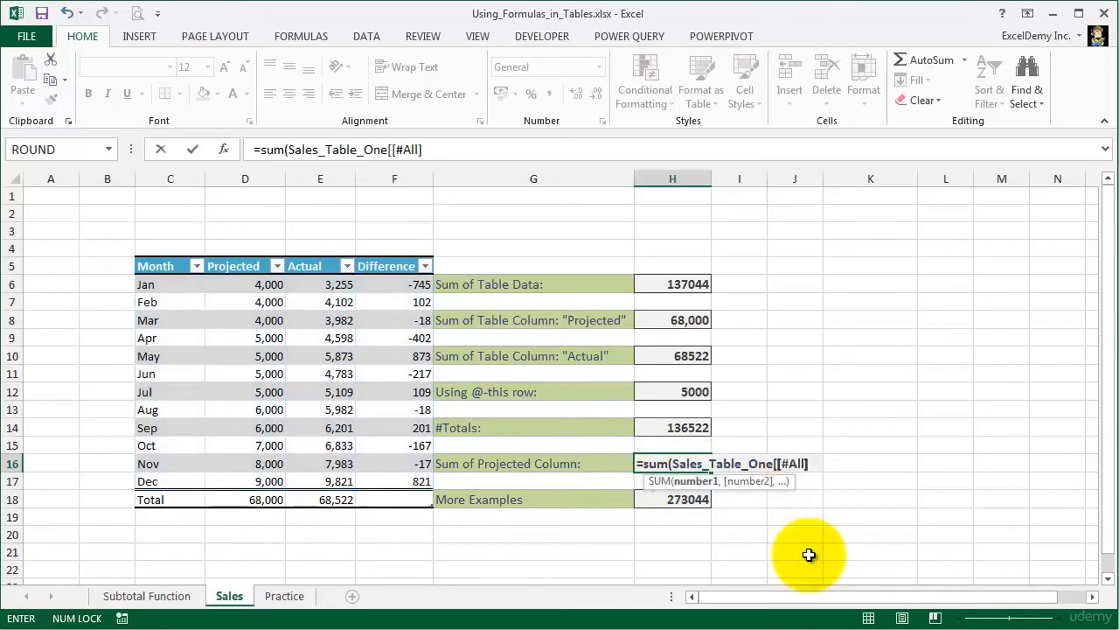
{"action": "type", "text": "["}
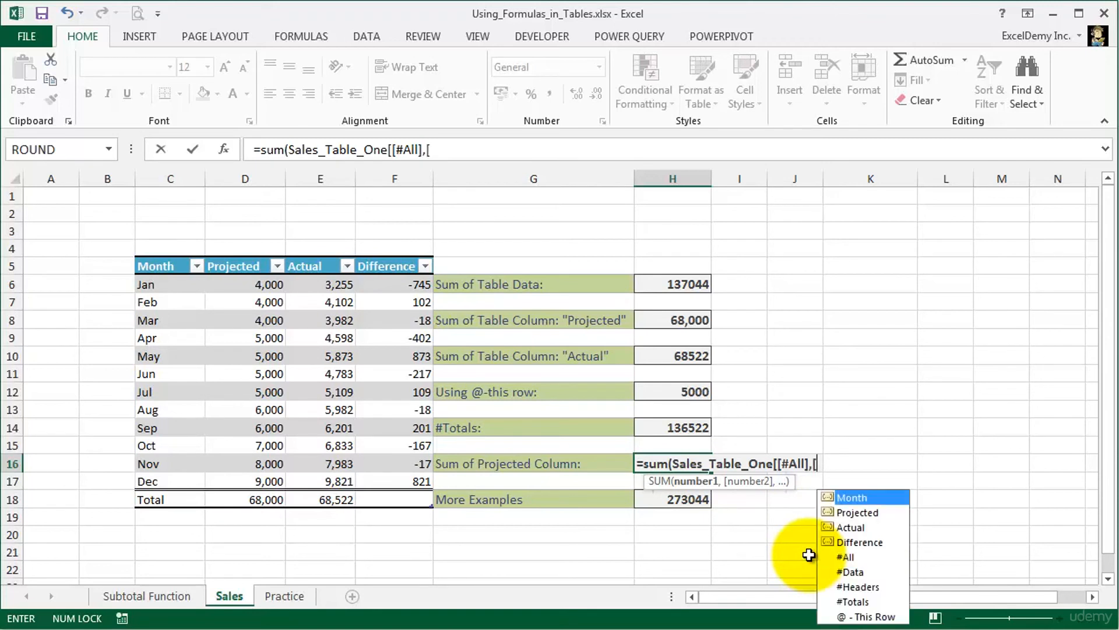
{"action": "double_click", "coordinate": [862, 513]}
{"action": "type", "text": "]]"}
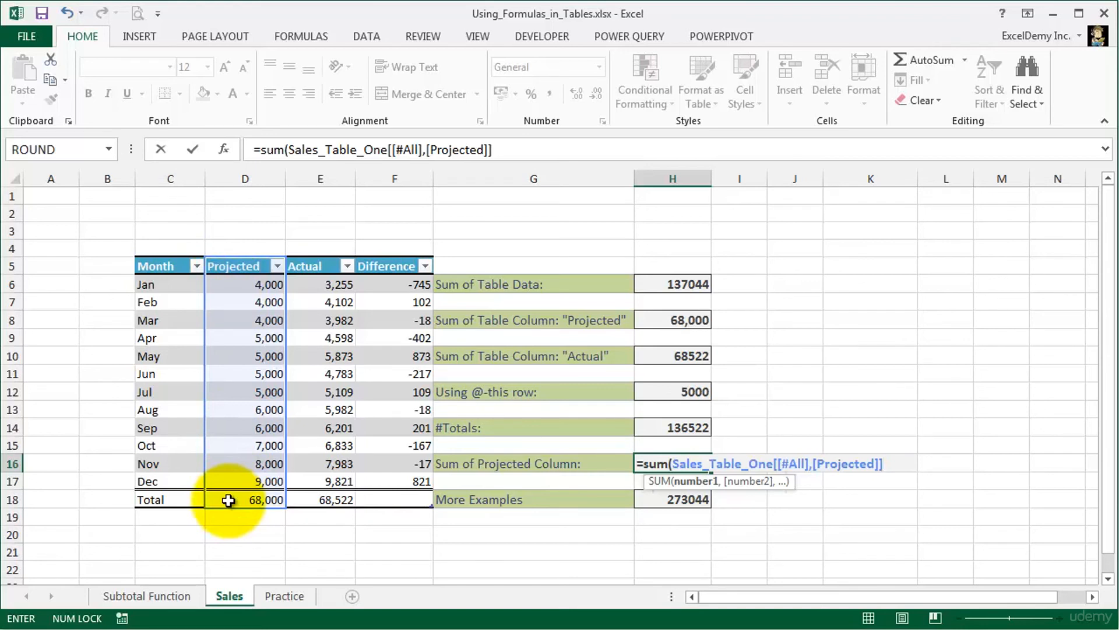
{"action": "key", "text": "Return"}
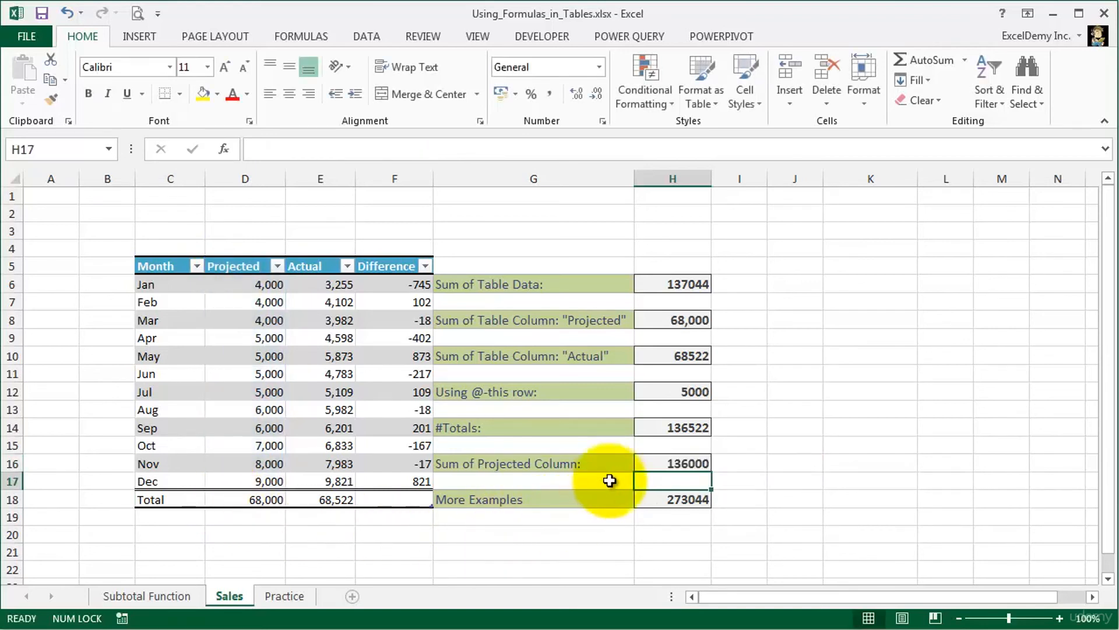
{"action": "left_click", "coordinate": [650, 463]}
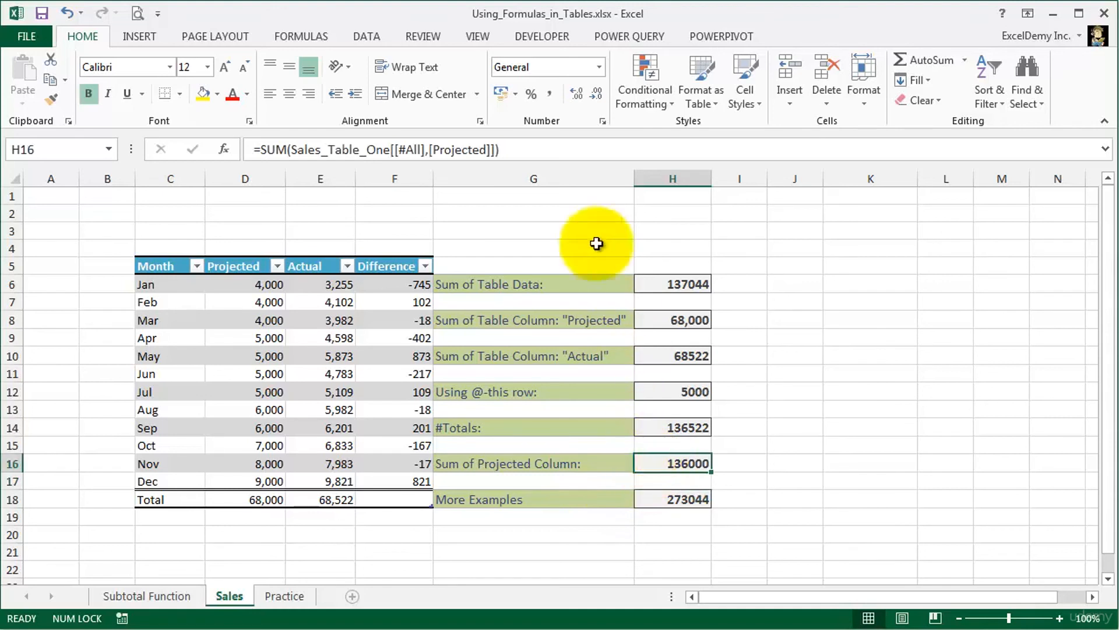
- Try replacing #All with #Data in the H16 formula to see which cells of the Projected column it covers
{"action": "left_click", "coordinate": [565, 150]}
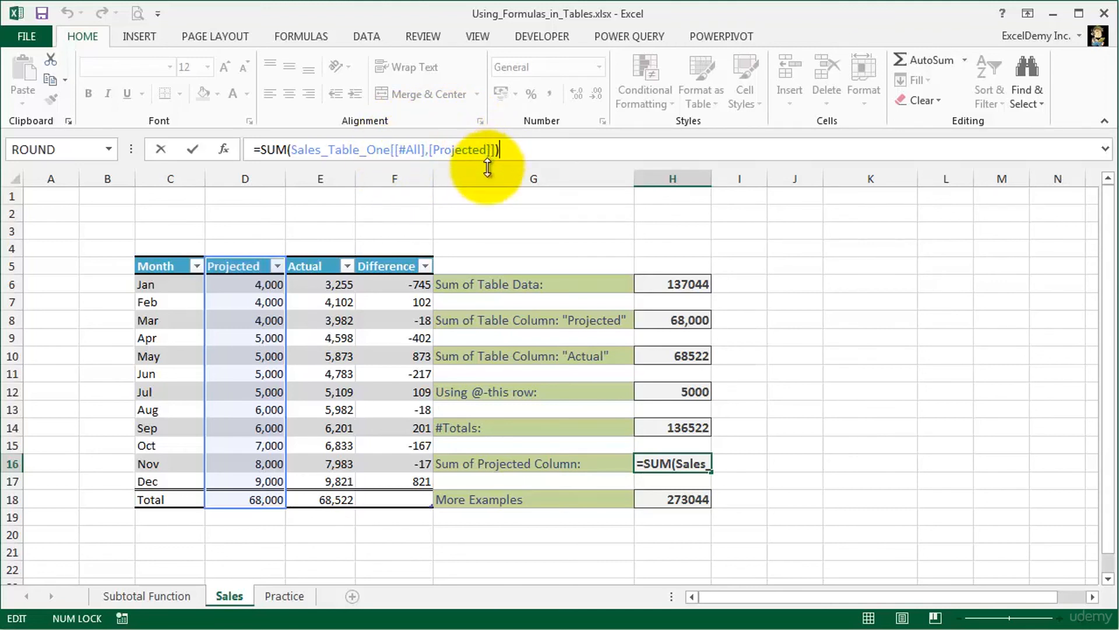
{"action": "left_click", "coordinate": [407, 150]}
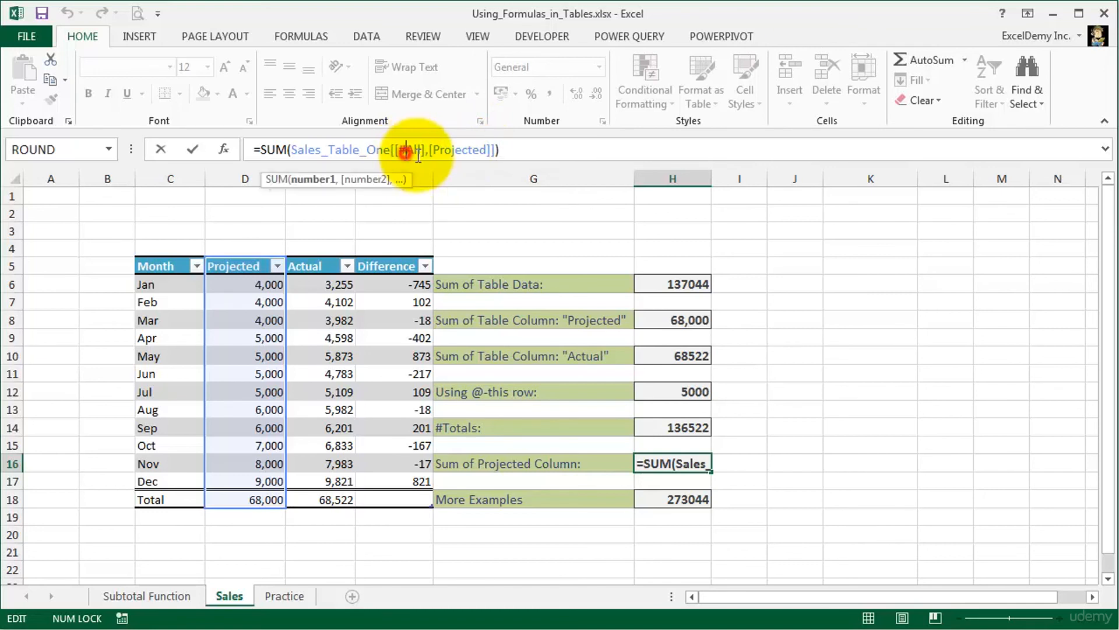
{"action": "key", "text": "Delete"}
{"action": "key", "text": "Delete"}
{"action": "key", "text": "Delete"}
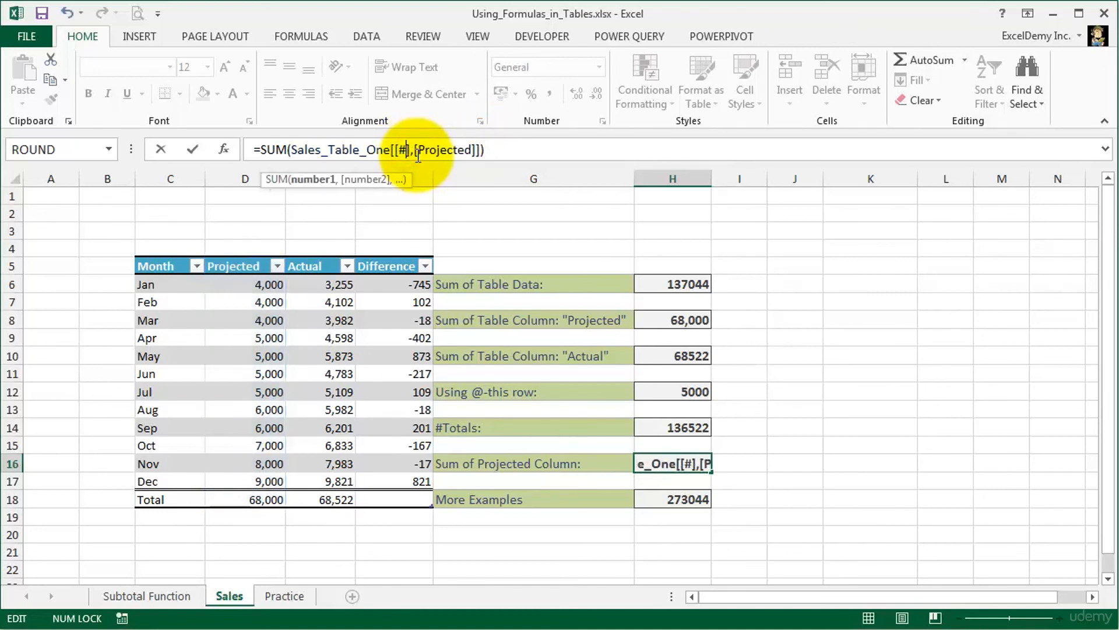
{"action": "type", "text": "Data"}
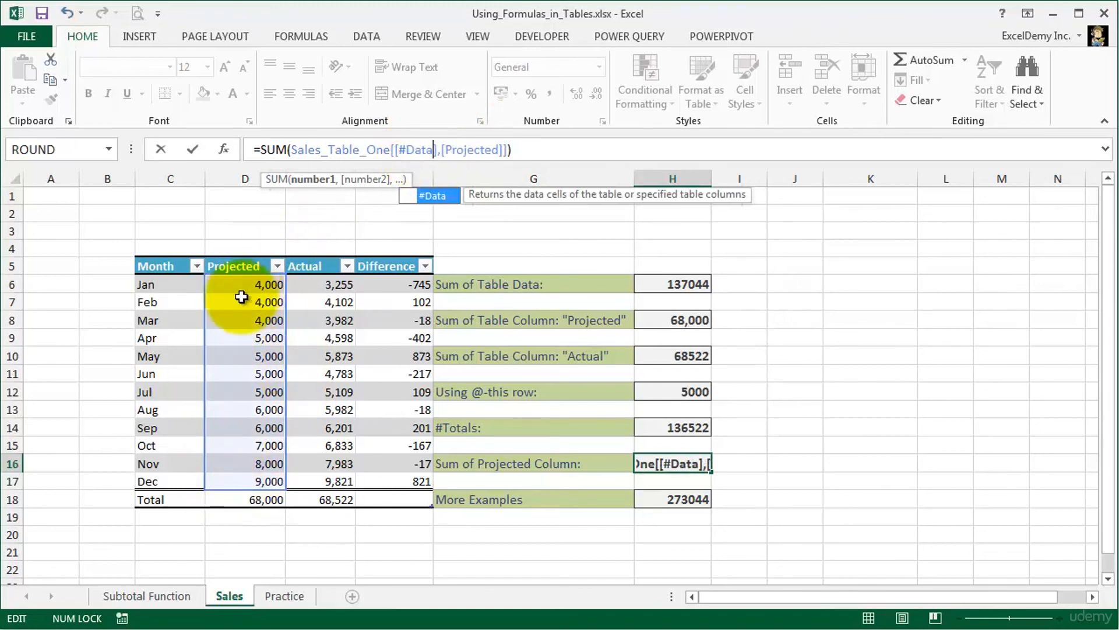
- Try the #Totals specifier in place of #Data in the H16 formula to see which Projected cell it covers
{"action": "key", "text": "BackSpace"}
{"action": "key", "text": "BackSpace"}
{"action": "key", "text": "BackSpace"}
{"action": "key", "text": "BackSpace"}
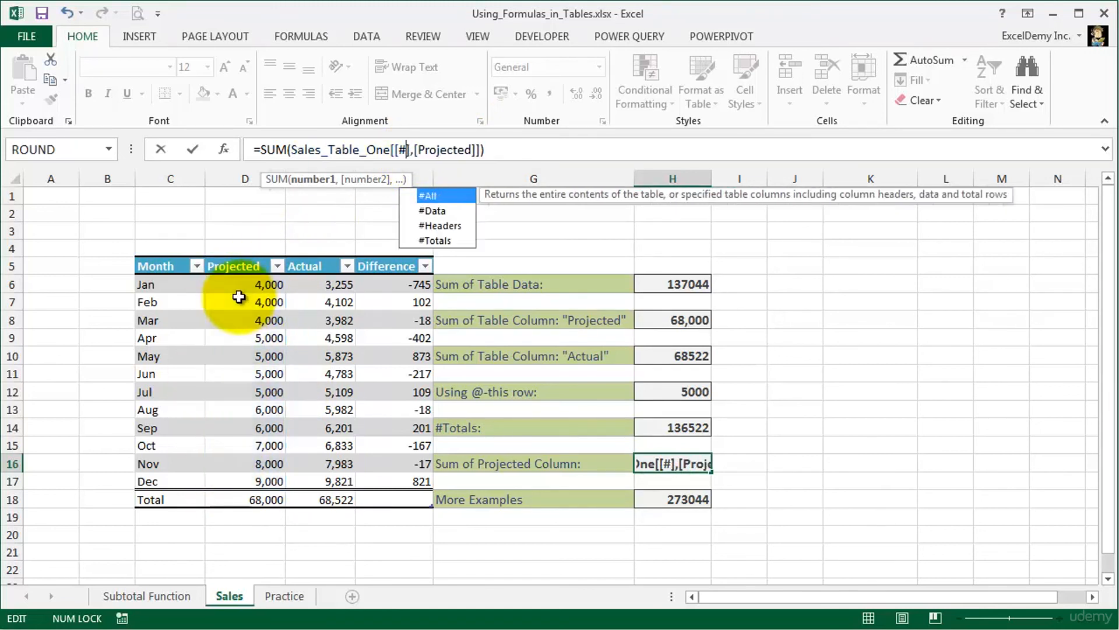
{"action": "type", "text": "Totals"}
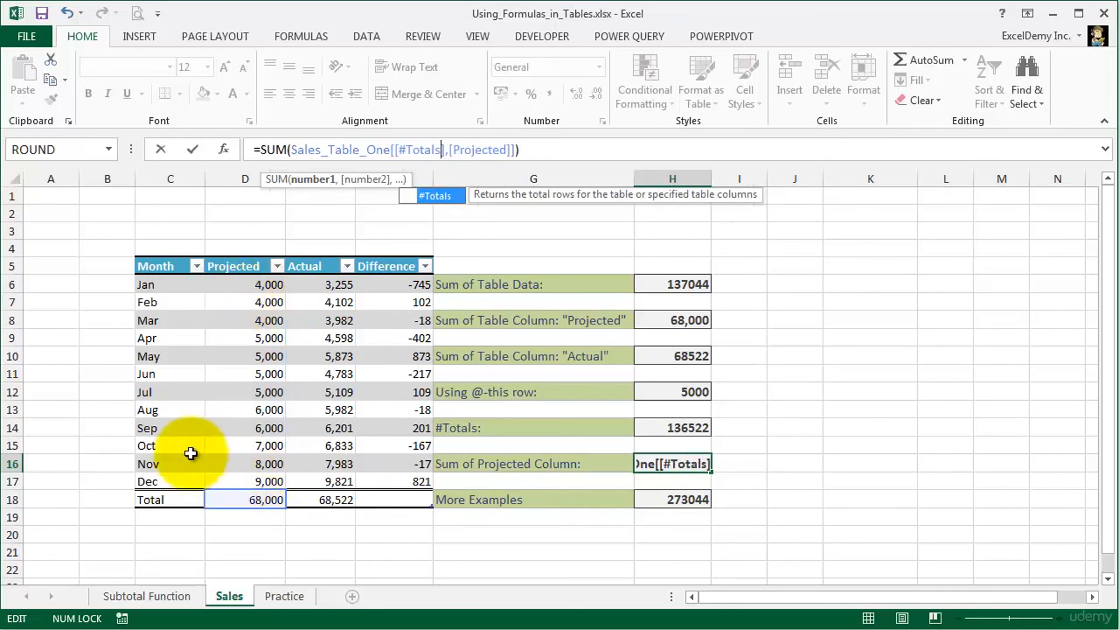
- Try the #Headers specifier in place of #Totals in the H16 formula to see which part of the Projected column it references
{"action": "left_click", "coordinate": [220, 602]}
{"action": "key", "text": "BackSpace"}
{"action": "key", "text": "BackSpace"}
{"action": "key", "text": "BackSpace"}
{"action": "key", "text": "BackSpace"}
{"action": "key", "text": "BackSpace"}
{"action": "key", "text": "BackSpace"}
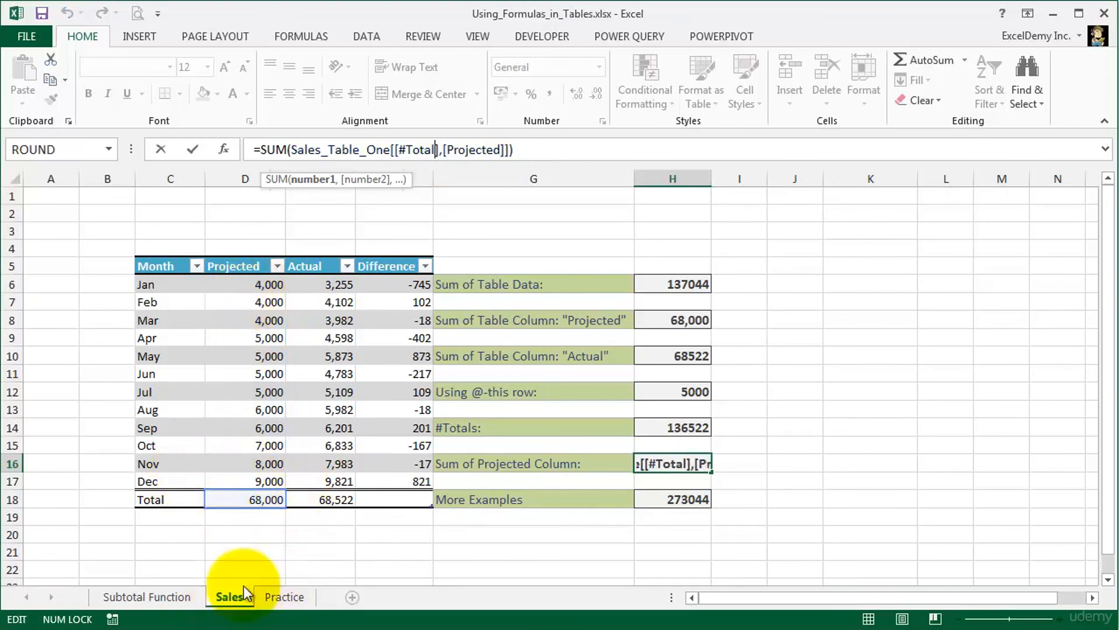
{"action": "type", "text": "Hea"}
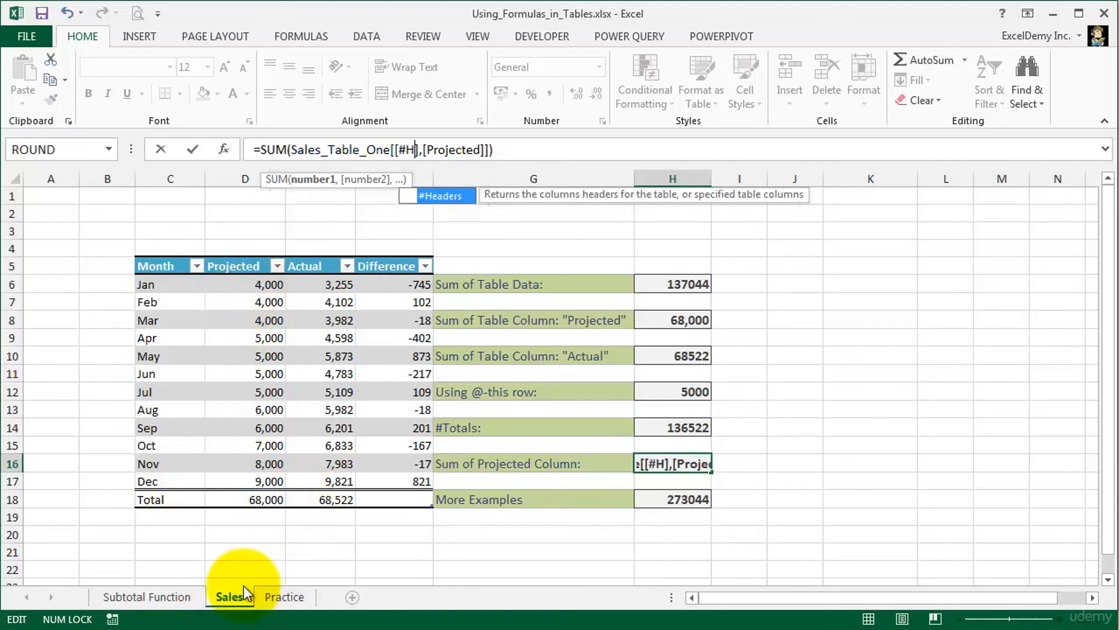
{"action": "key", "text": "Tab"}
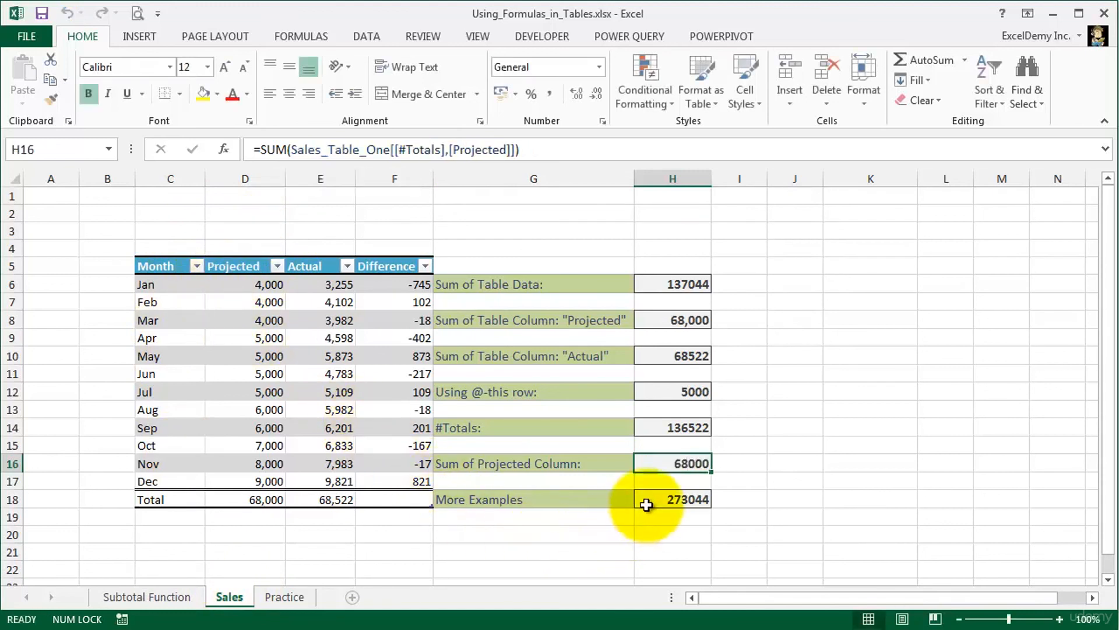
- Review the More Examples formula in H18 and try replacing #All with #Data for the [Month]:[Actual] column range
{"action": "left_click", "coordinate": [656, 500]}
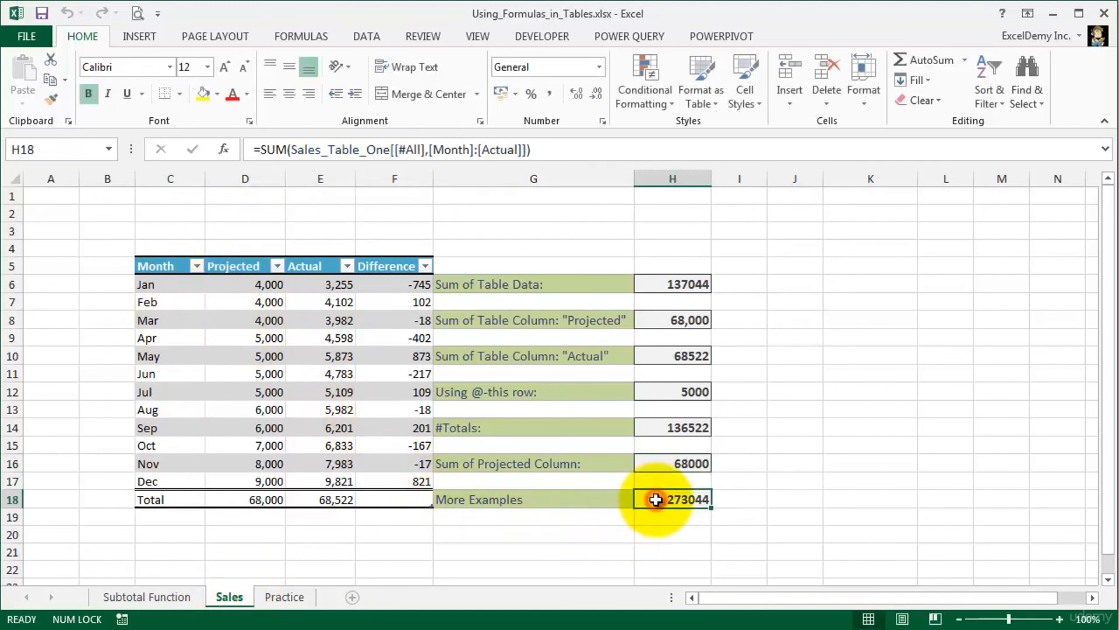
{"action": "left_click", "coordinate": [587, 147]}
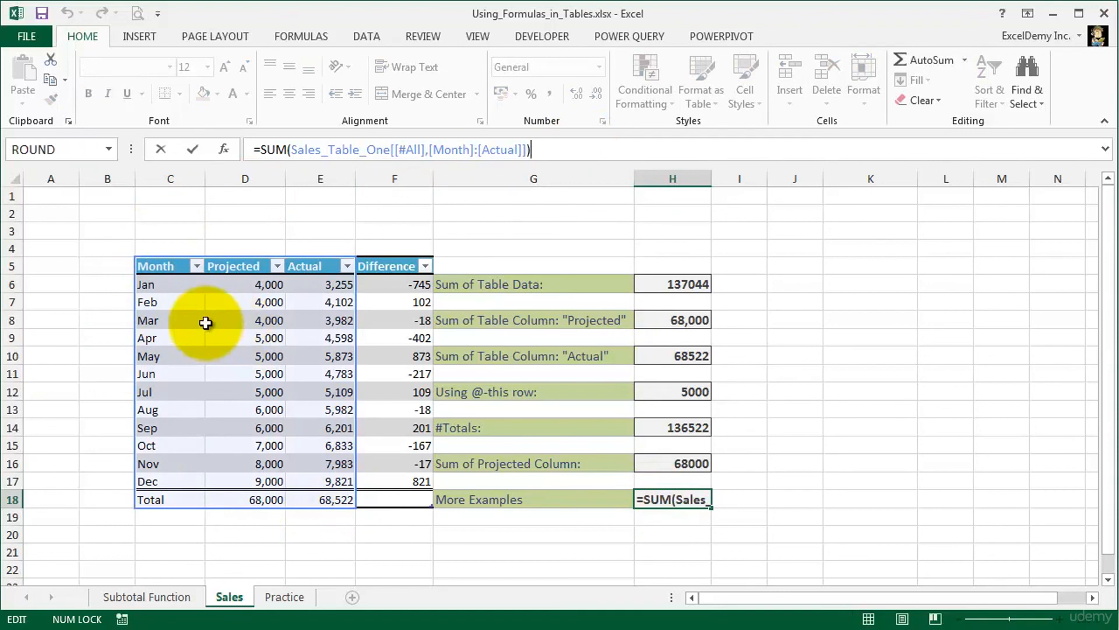
{"action": "left_click", "coordinate": [406, 149]}
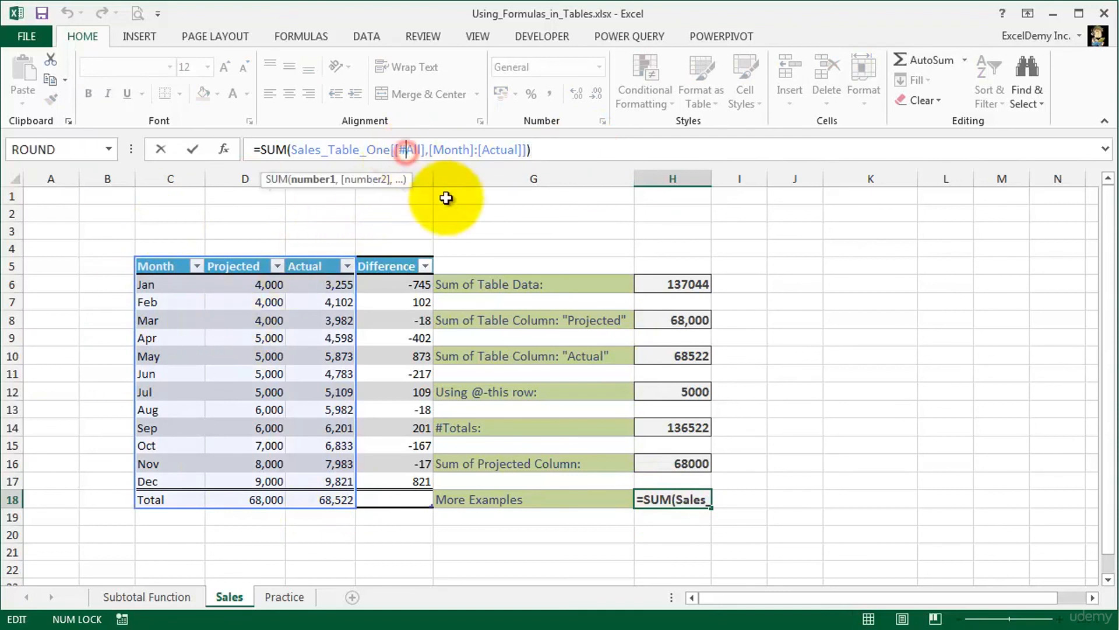
{"action": "key", "text": "Delete"}
{"action": "key", "text": "Delete"}
{"action": "key", "text": "Delete"}
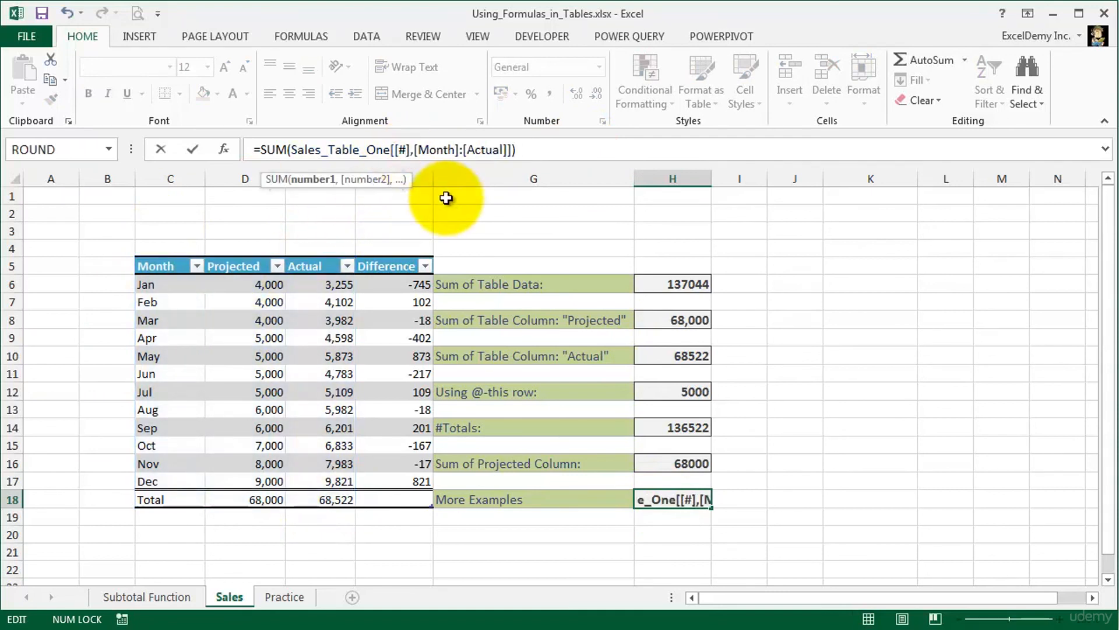
{"action": "type", "text": "Dat"}
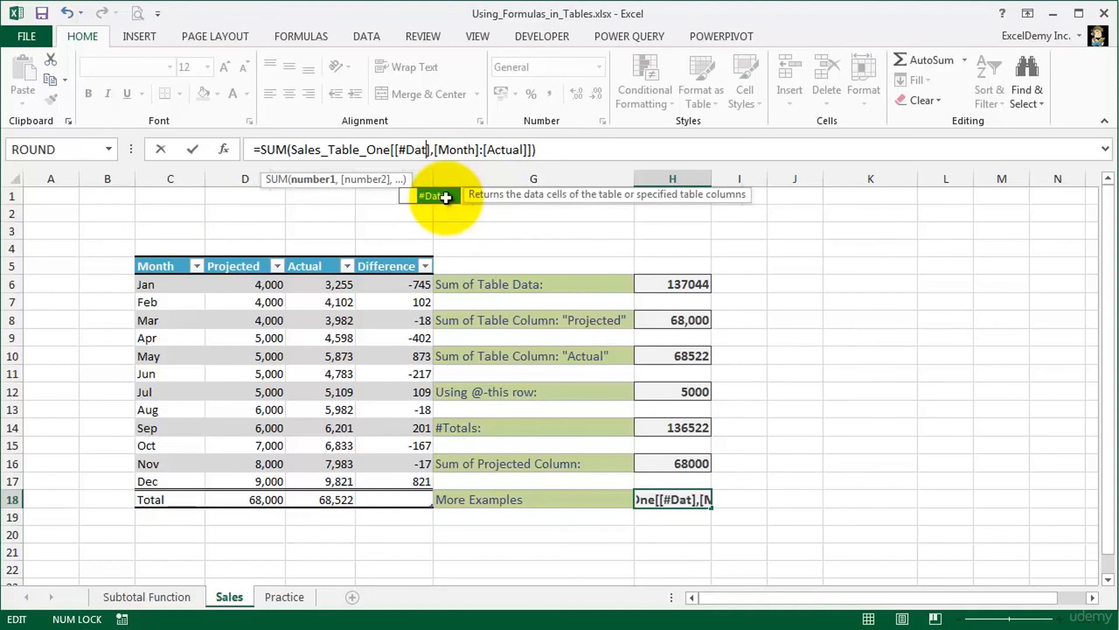
{"action": "double_click", "coordinate": [432, 196]}
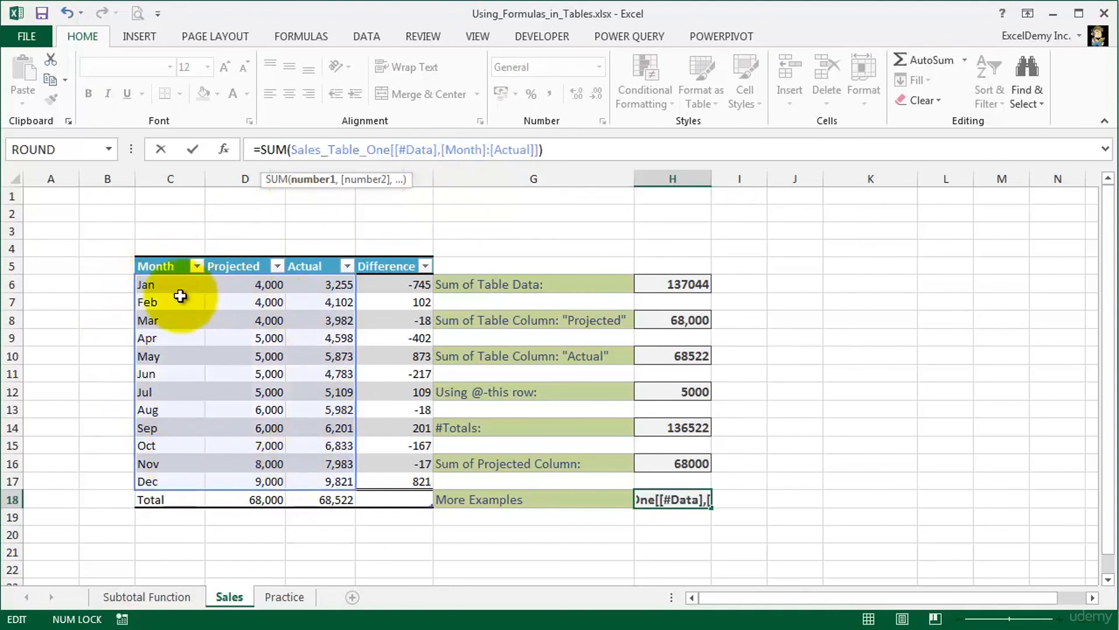
- Replace #Data with #Headers in the H18 formula, making it =SUM(Sales_Table_One[[#Headers],[Month]:[Actual]])
{"action": "key", "text": "BackSpace"}
{"action": "key", "text": "BackSpace"}
{"action": "key", "text": "BackSpace"}
{"action": "key", "text": "BackSpace"}
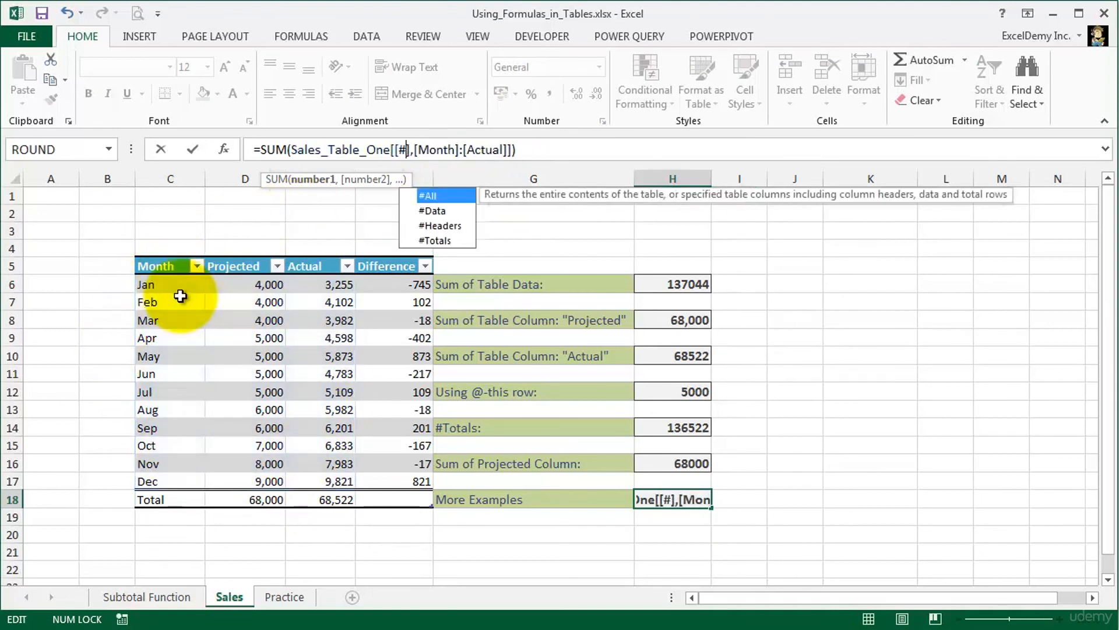
{"action": "type", "text": "He"}
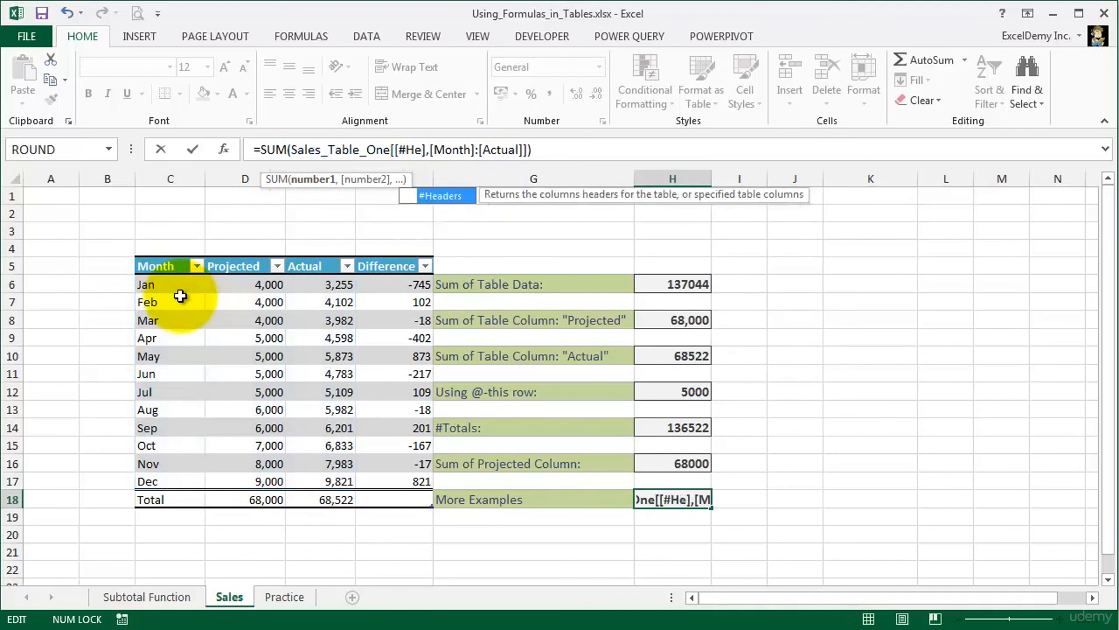
{"action": "key", "text": "Tab"}
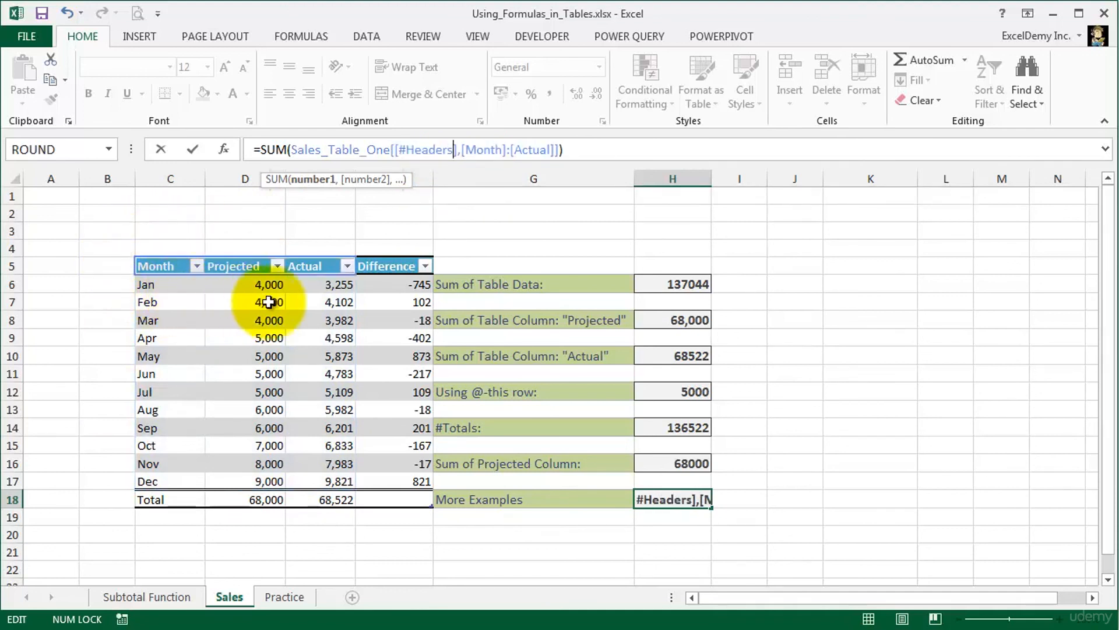